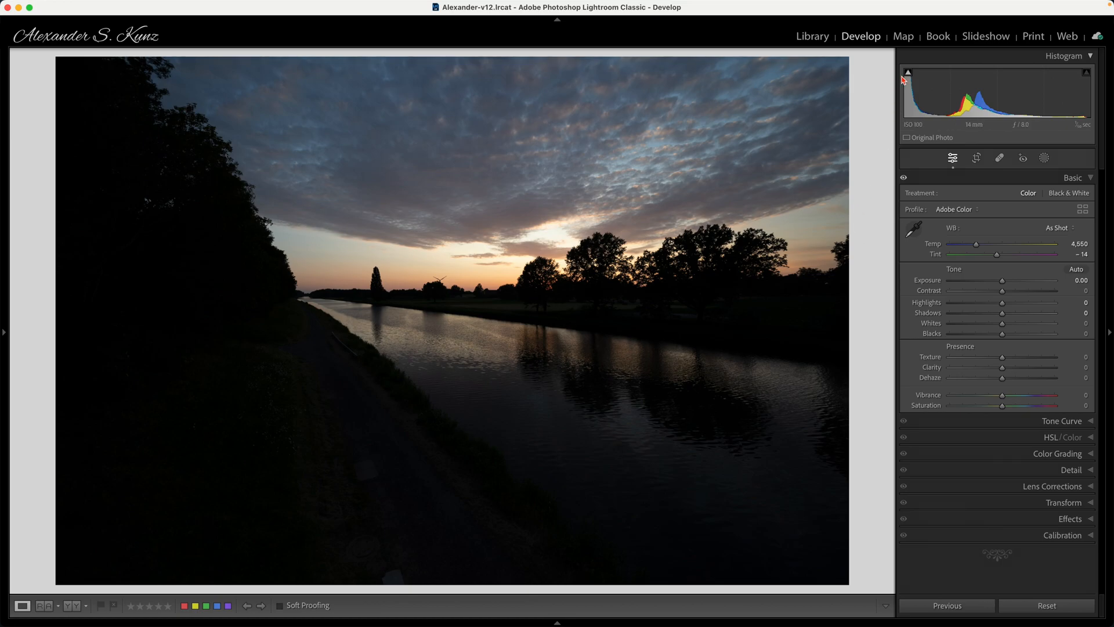
Turn on the shadow and highlight clipping warnings for the photo.
mouse_move(908, 74)
key(j)
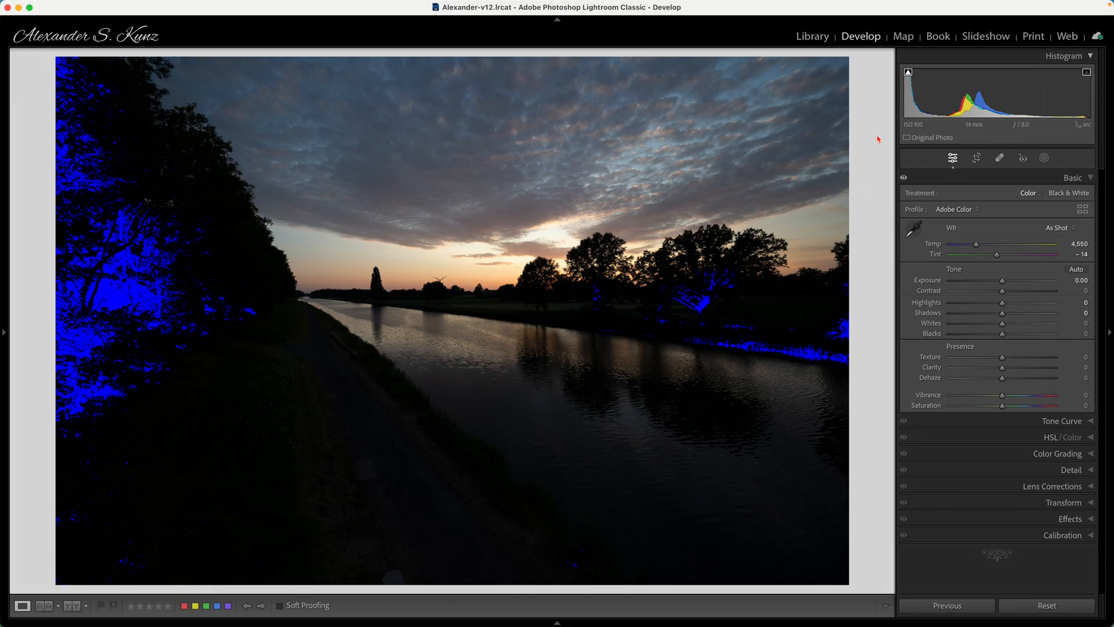
click(909, 74)
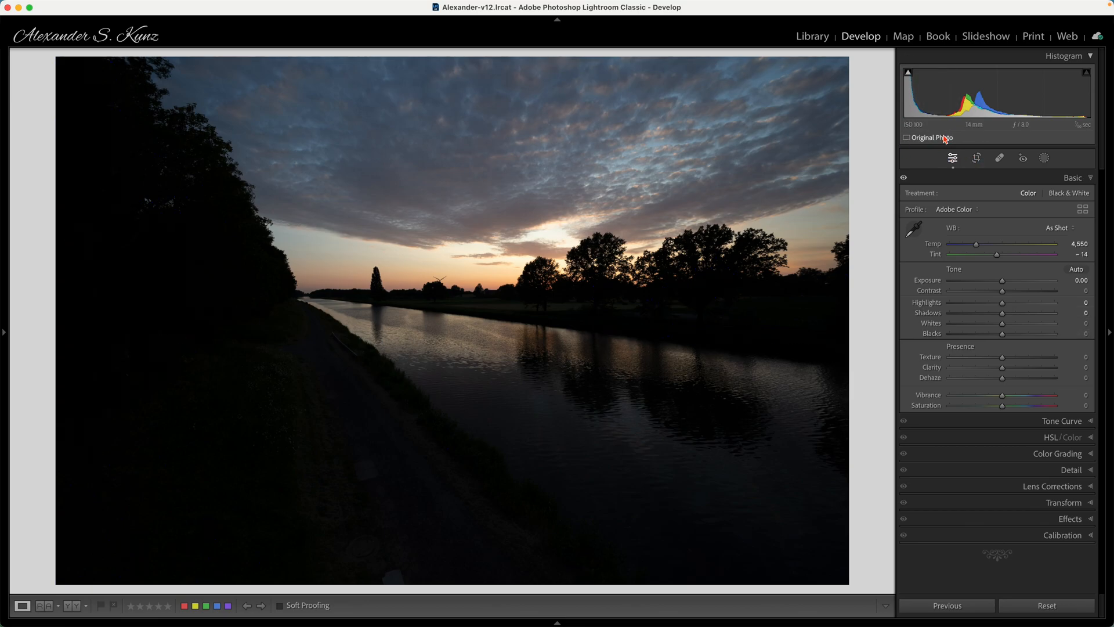
key(j)
key(j)
key(j)
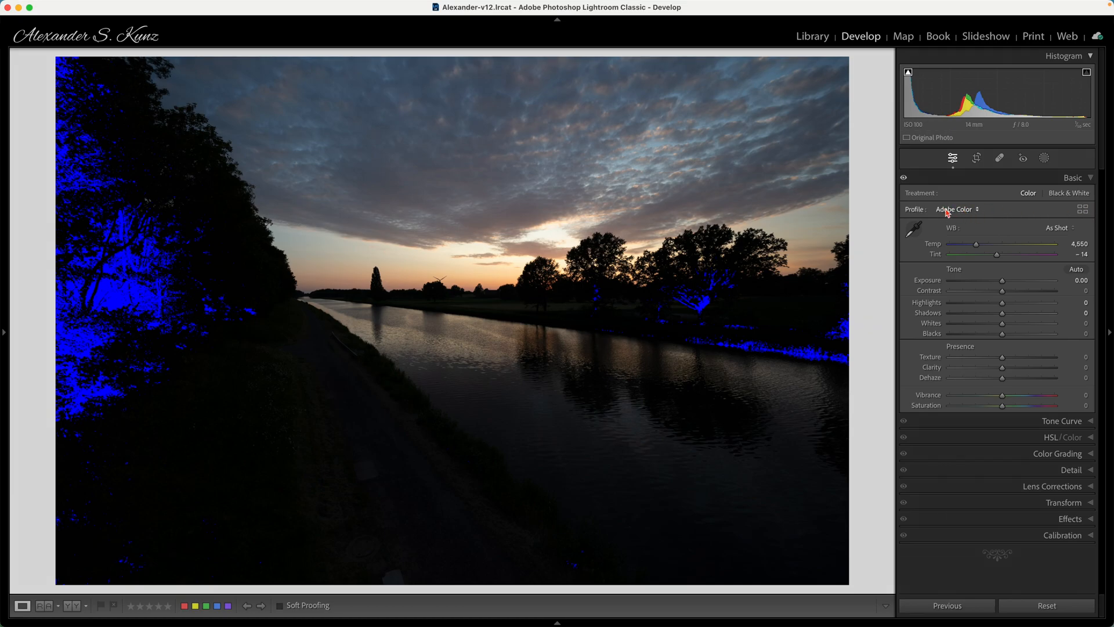
Apply the Flat profile from the Camera Matching group and leave the profile browser.
click(1084, 210)
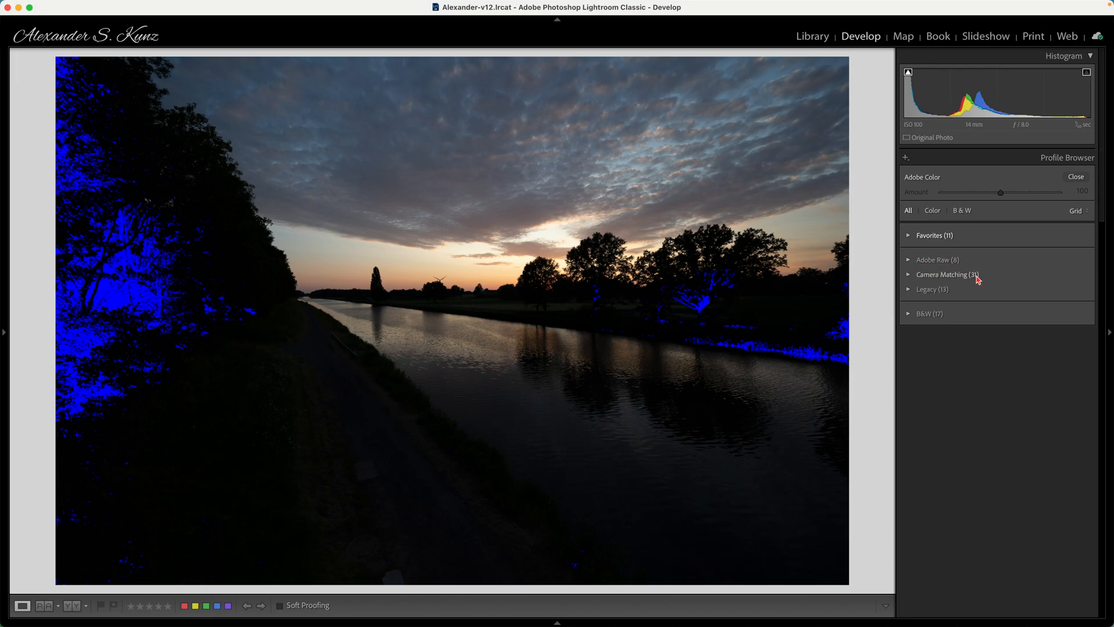
click(909, 275)
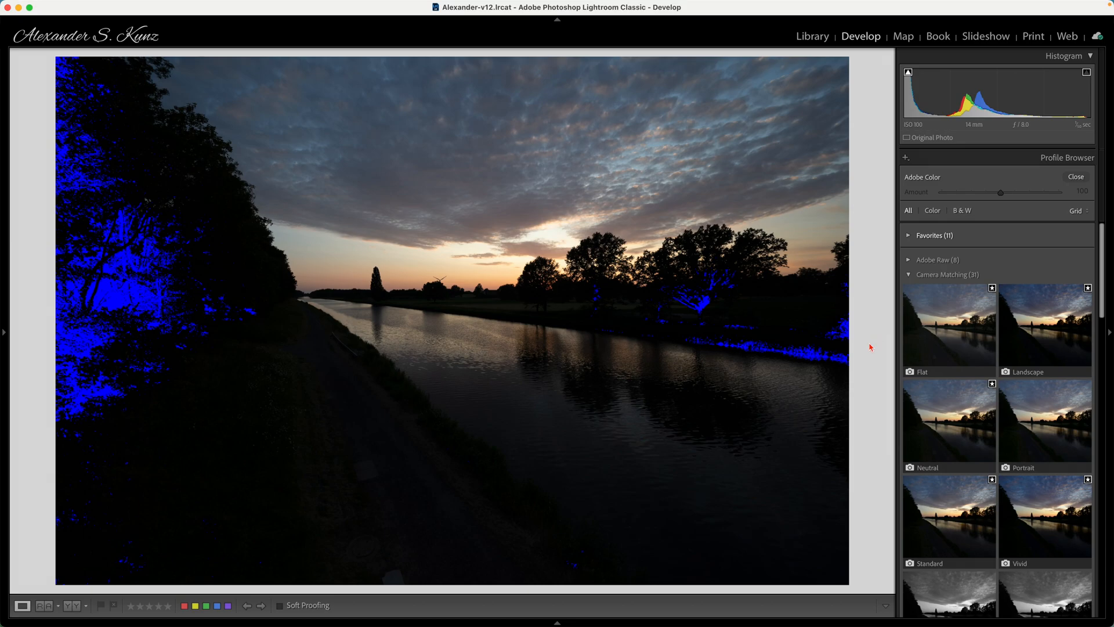
click(952, 330)
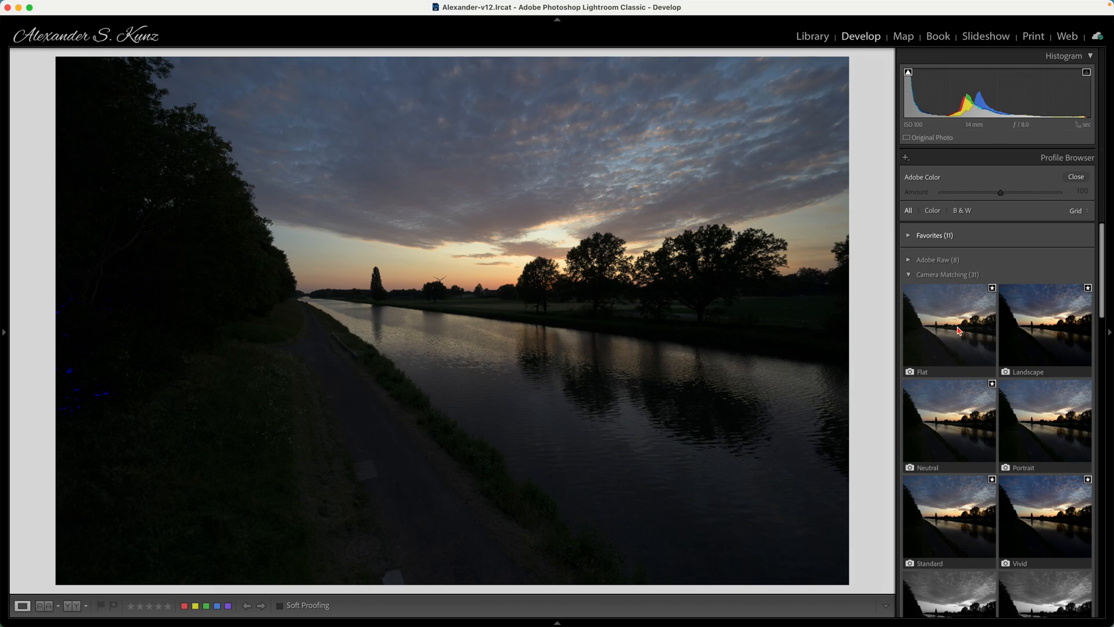
click(961, 323)
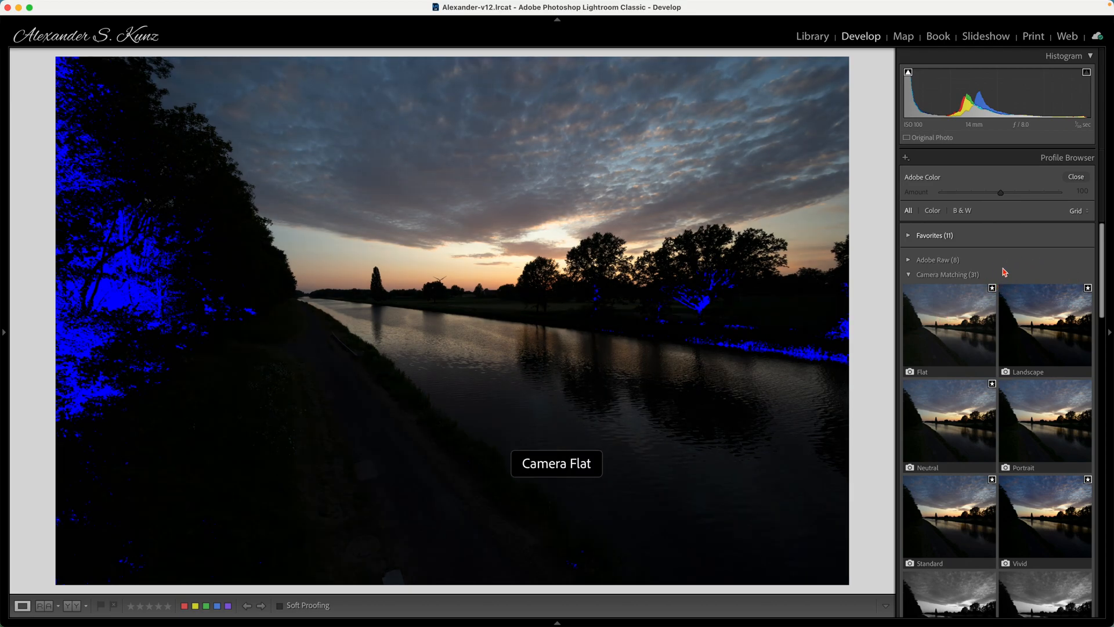
click(954, 331)
click(1079, 177)
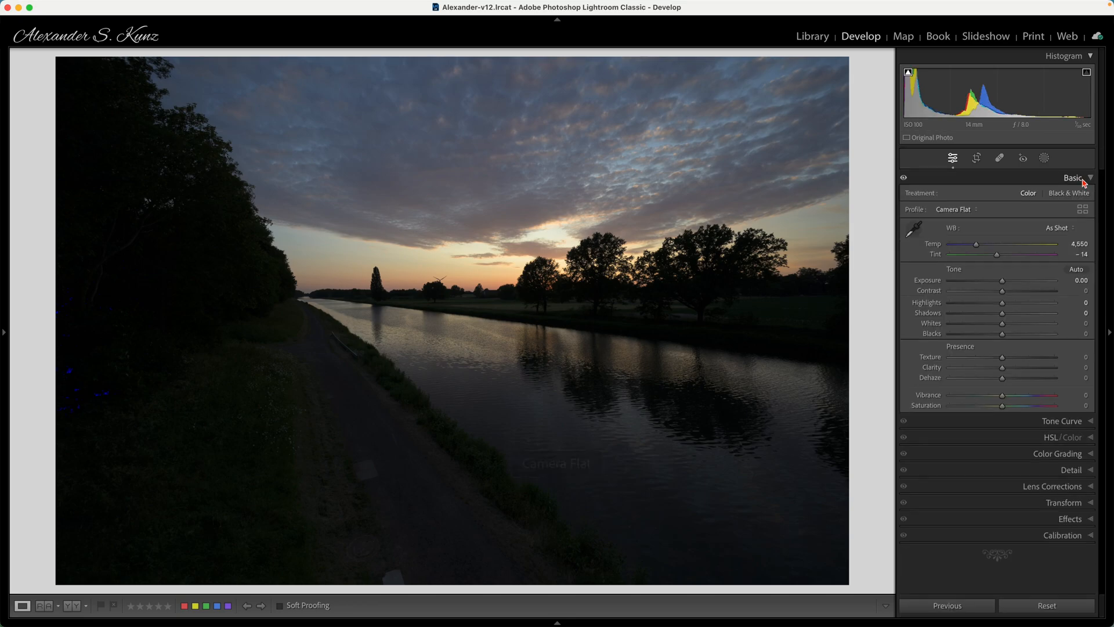
Compare the photo with the Adobe Color profile and set the profile back to Camera Flat.
click(966, 209)
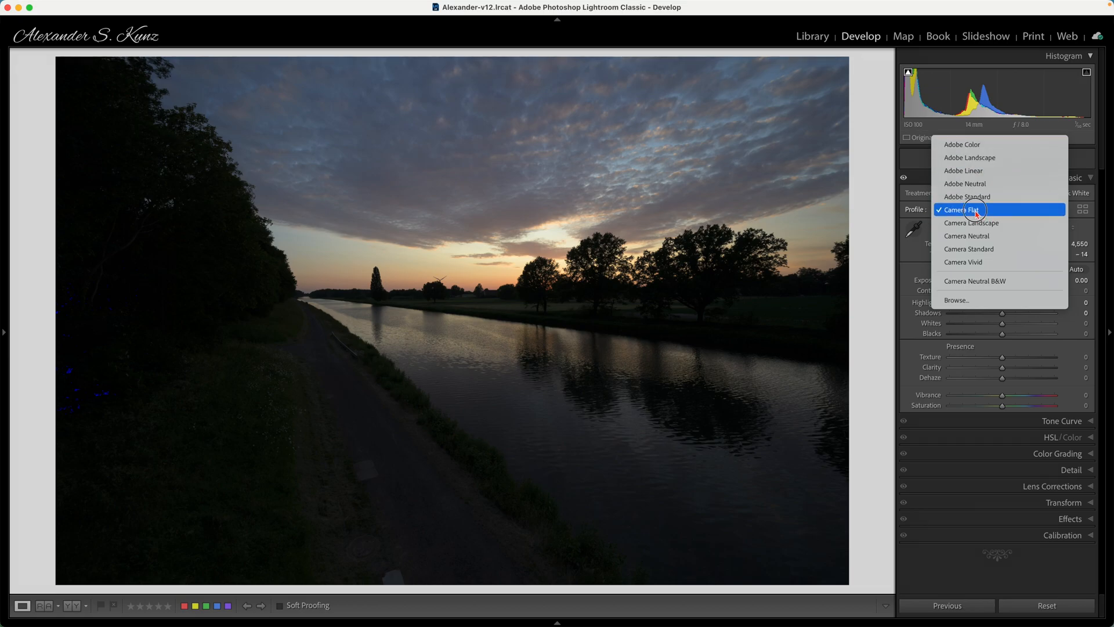
click(989, 210)
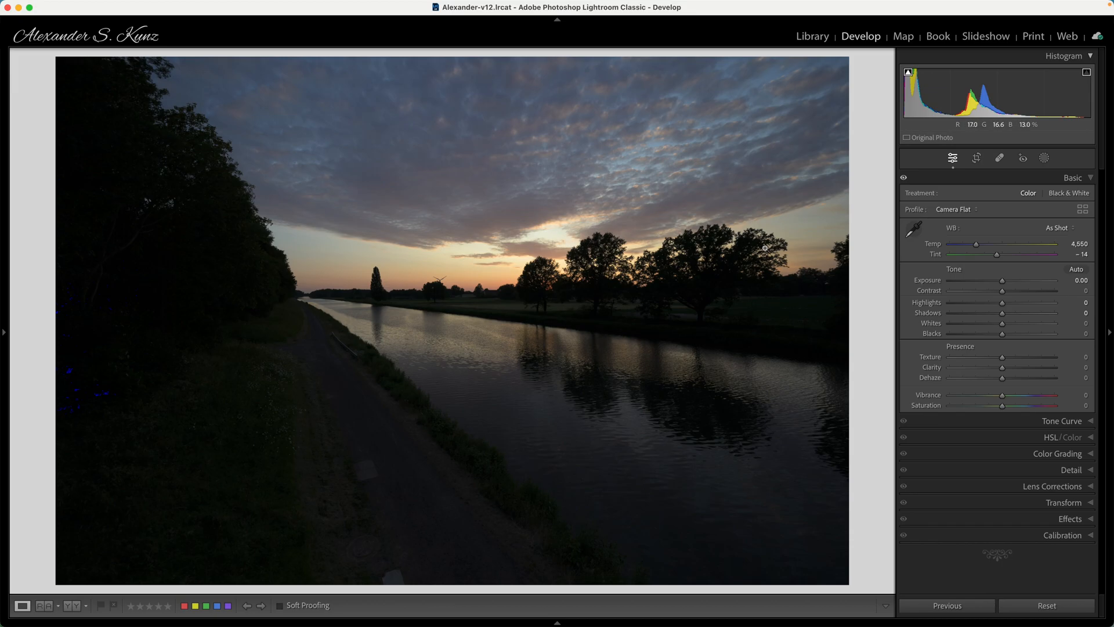
click(957, 211)
click(964, 145)
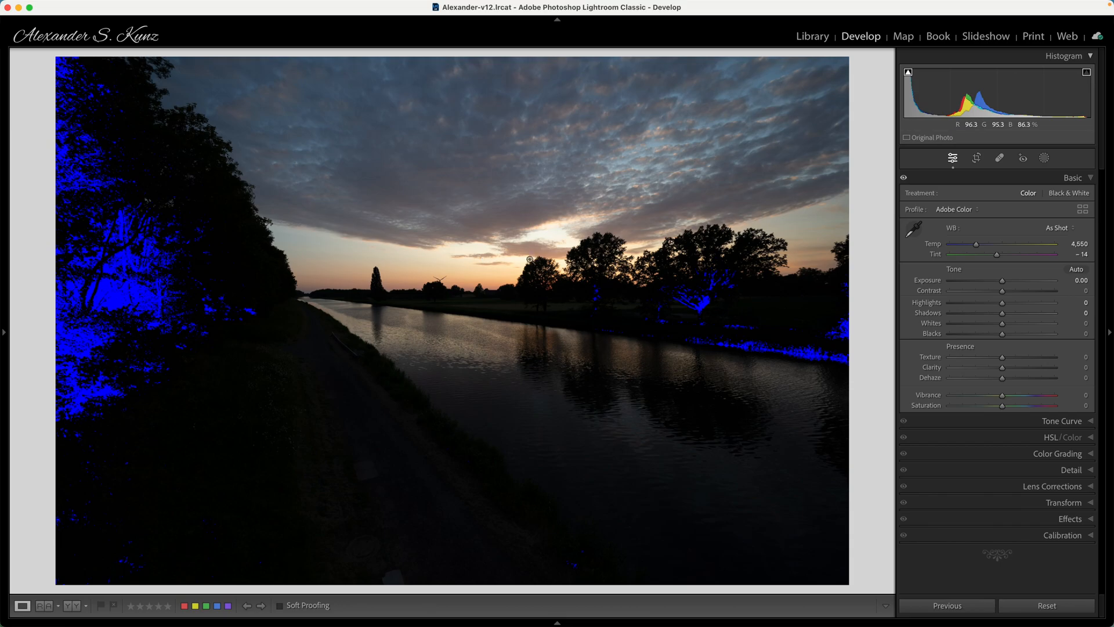
click(956, 212)
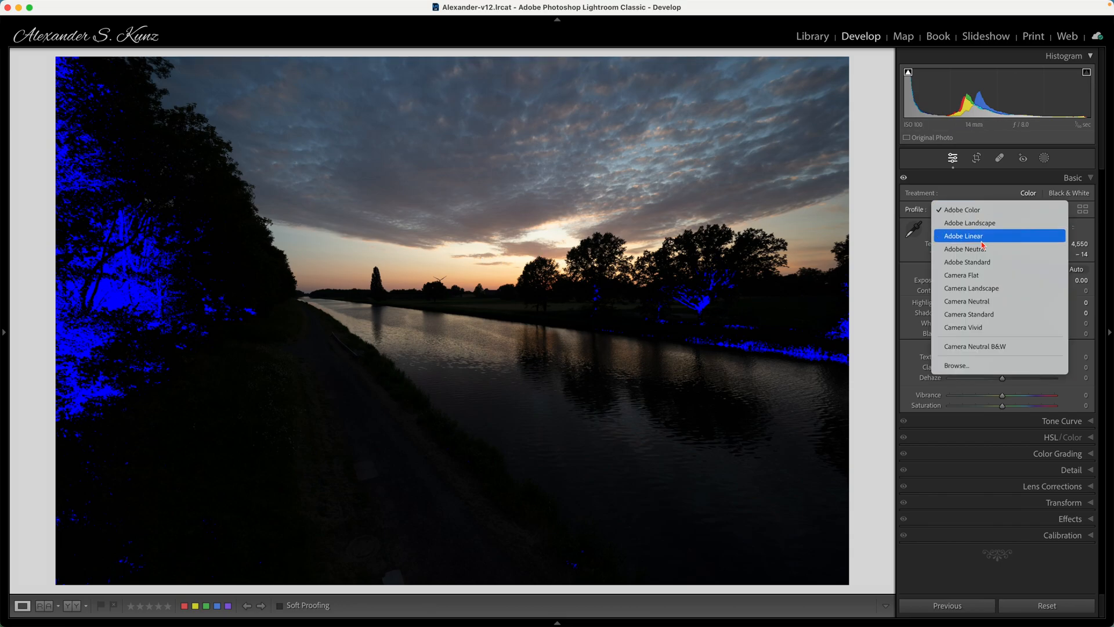
click(979, 278)
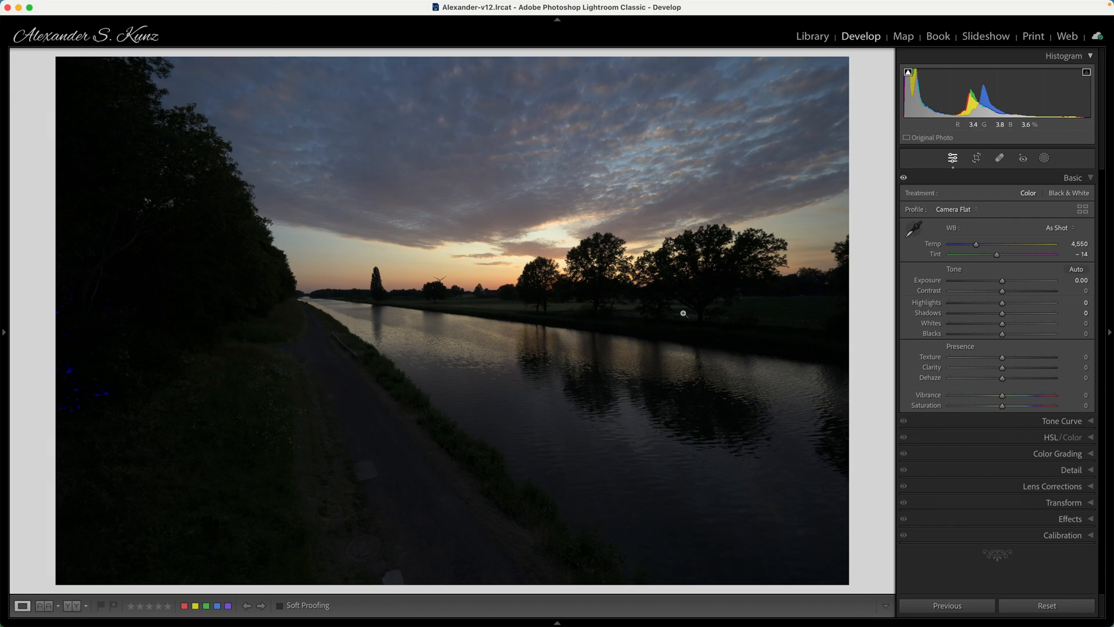
Raise Exposure to +4.00 to inspect shadow detail in the grass and foliage, and return it to 0.00.
drag(1004, 285, 1046, 286)
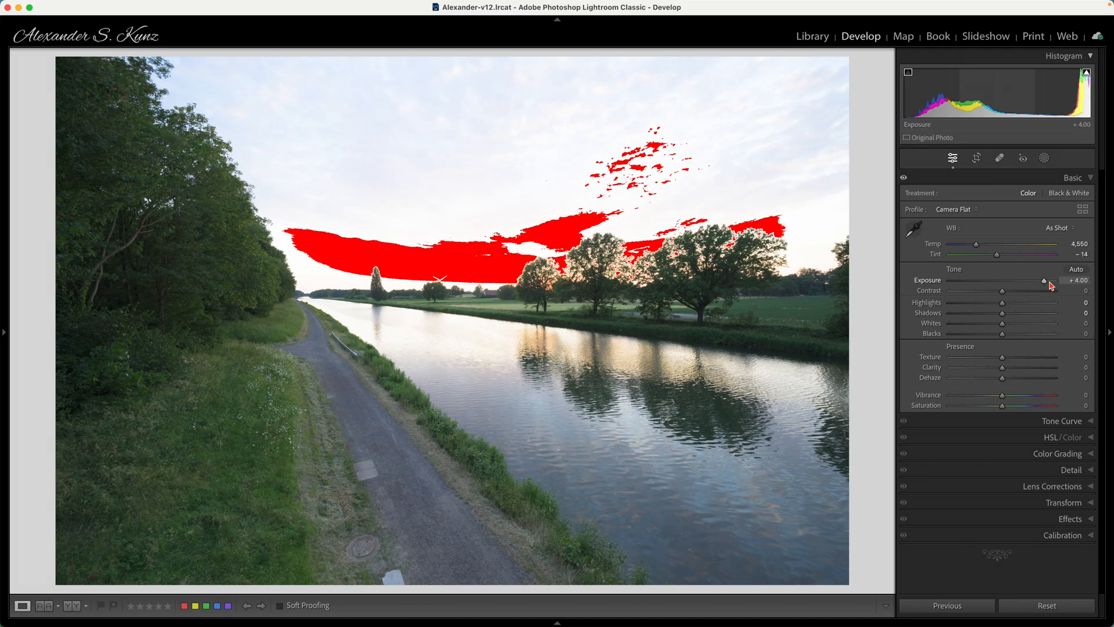
click(227, 428)
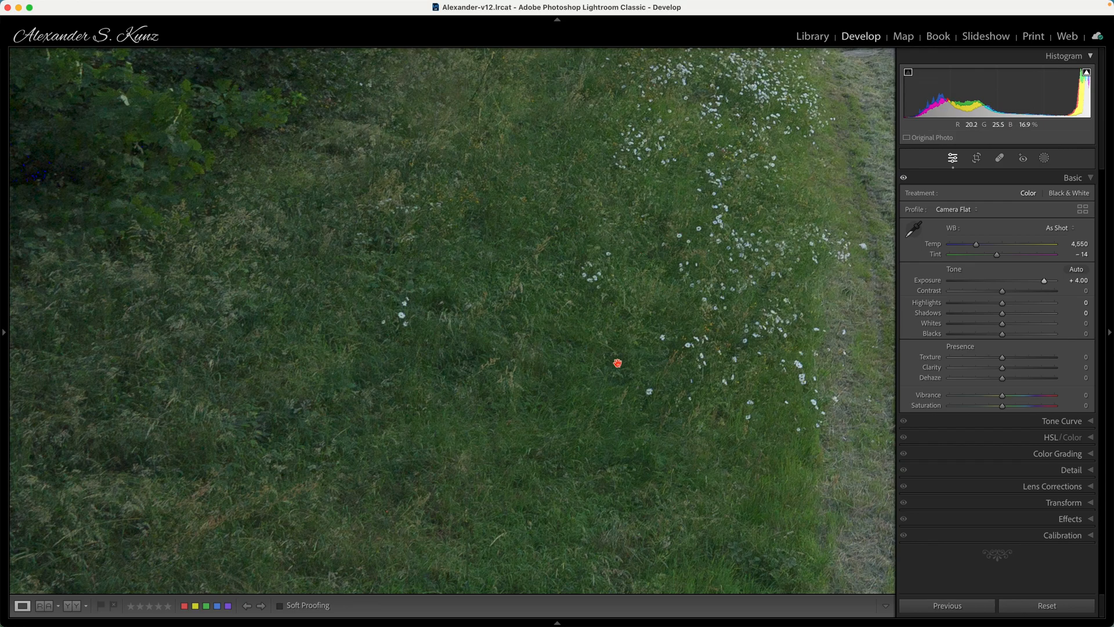
drag(510, 249, 610, 387)
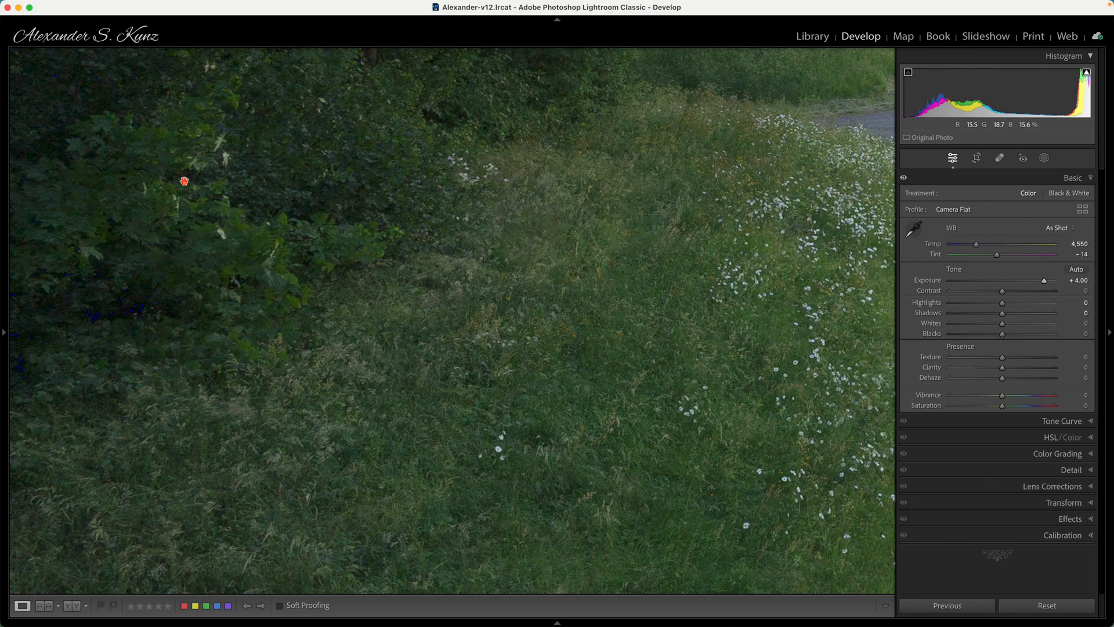
click(566, 345)
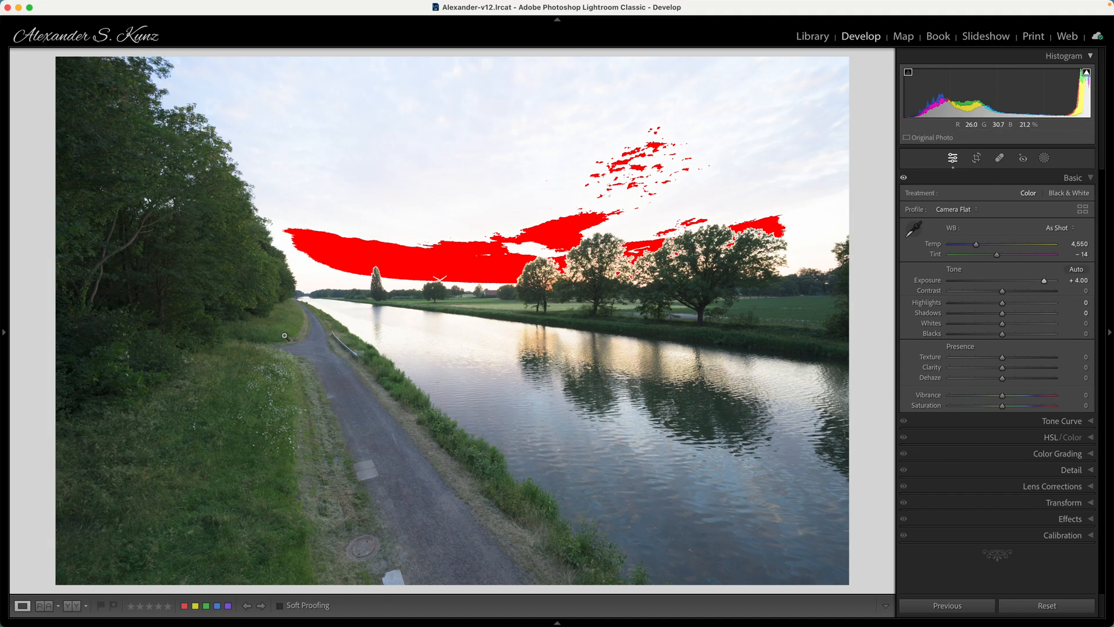
drag(1046, 284, 1004, 288)
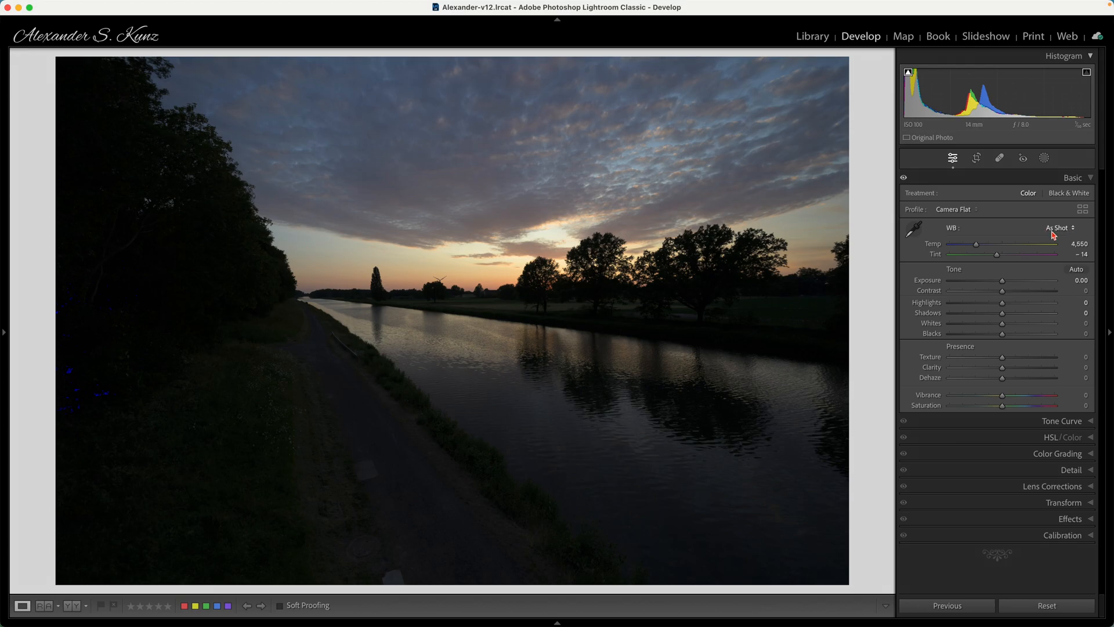
Set the white balance to a temperature of 5,000 and a tint of +6, comparing against a tint of -14.
click(1080, 243)
text(5,0)
text(000)
key(Tab)
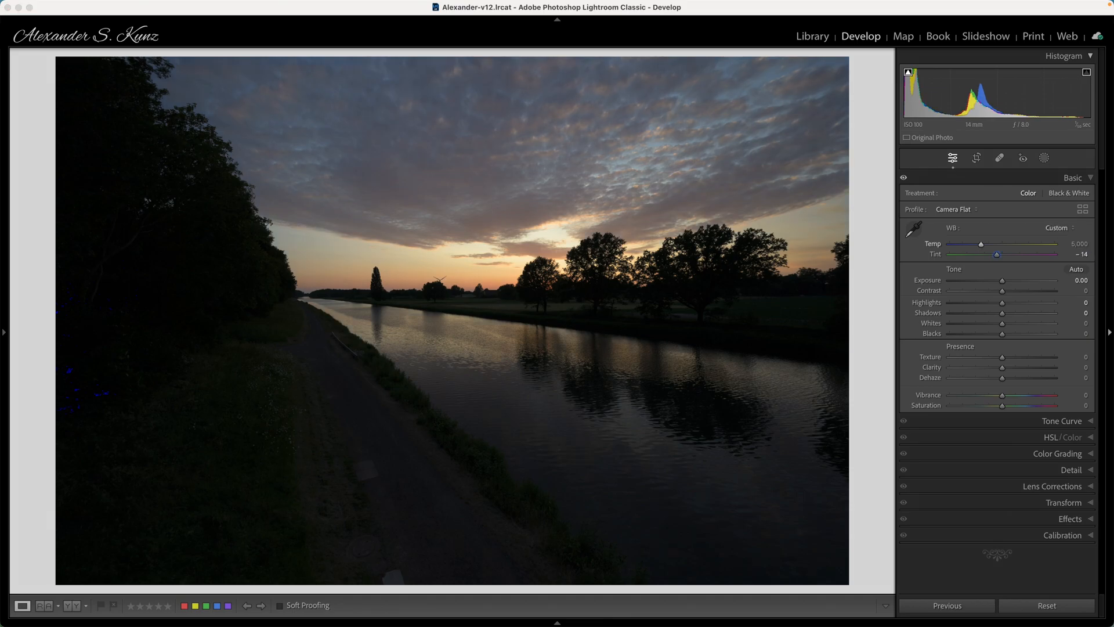
text(6)
key(Return)
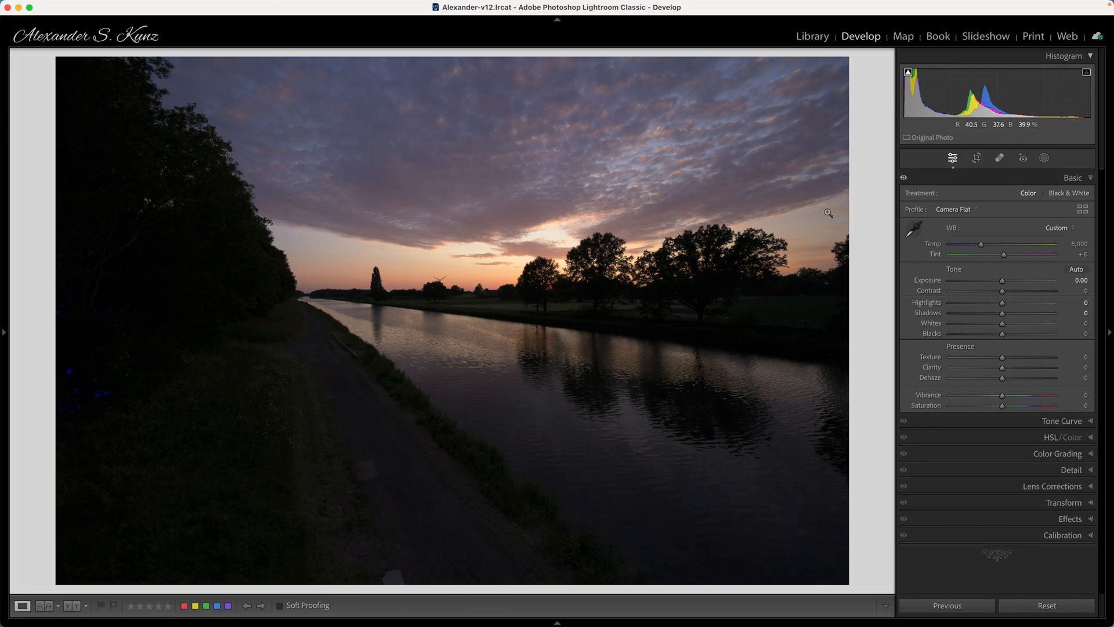
drag(1010, 255, 997, 260)
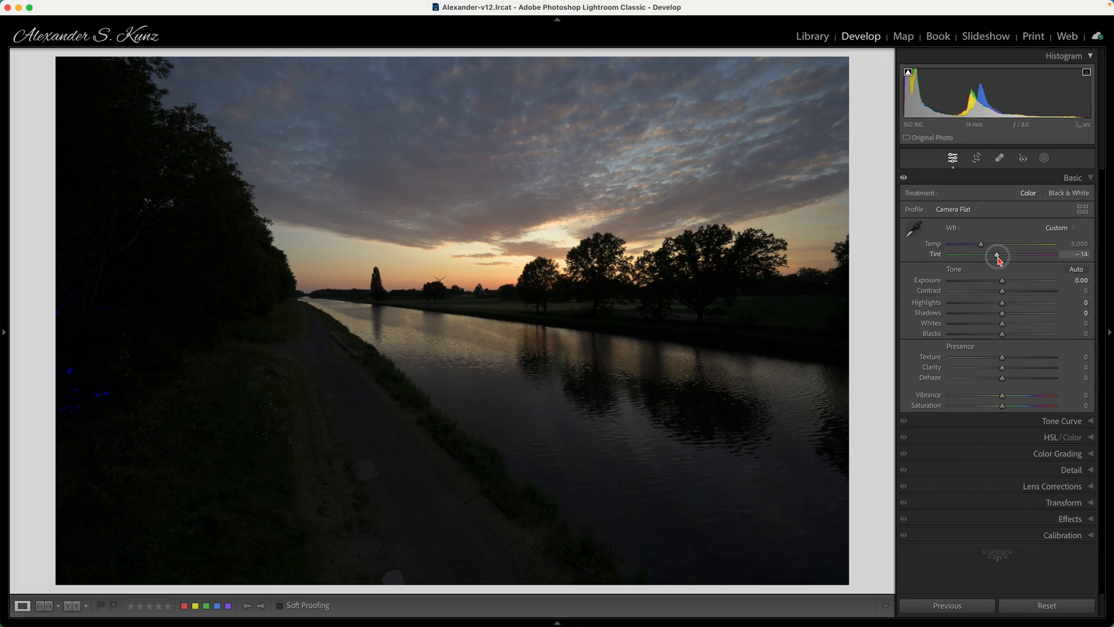
drag(998, 258, 1006, 259)
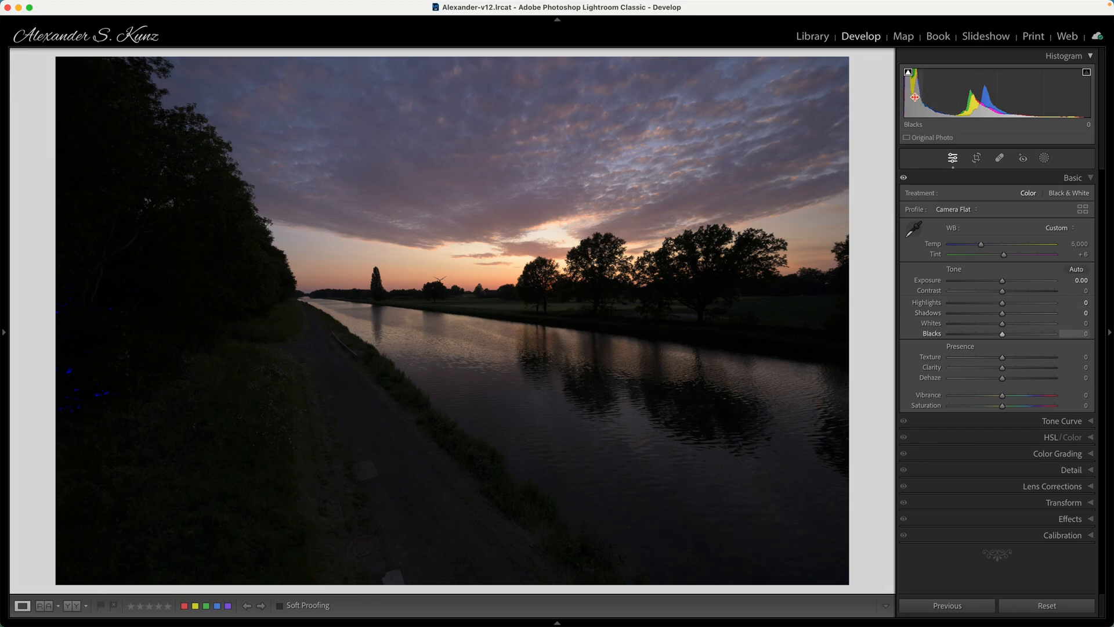
Set the tone adjustments to Exposure +1.00, Shadows +80 and Highlights -50.
mouse_move(1002, 313)
mouse_down()
mouse_move(1070, 315)
mouse_move(1067, 326)
mouse_move(1007, 316)
mouse_up()
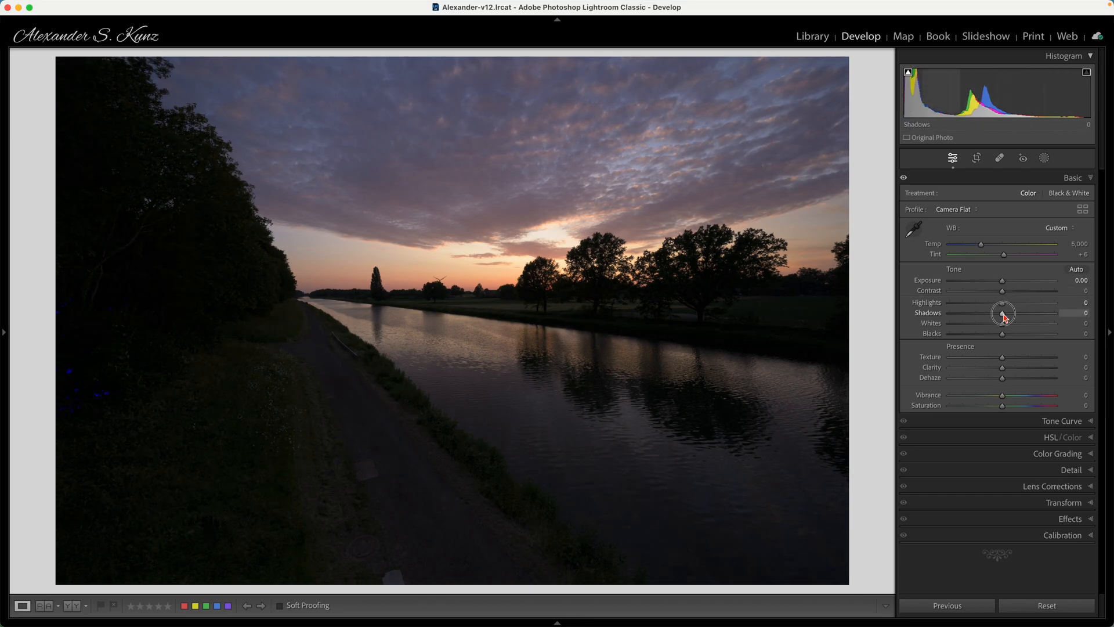
drag(1003, 281, 1012, 282)
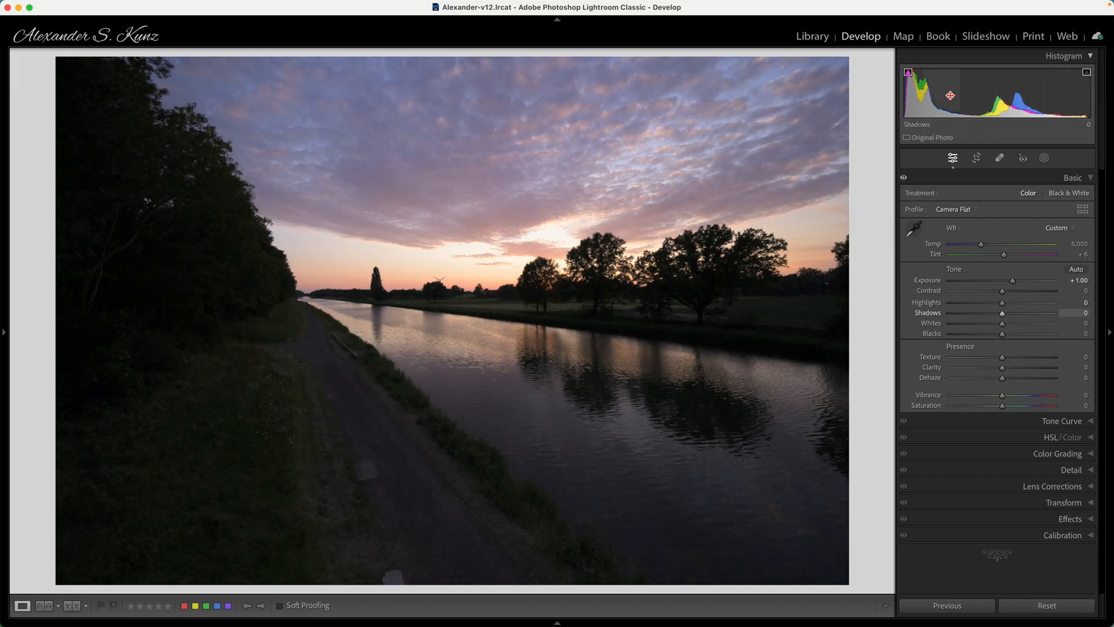
drag(1002, 313, 1045, 318)
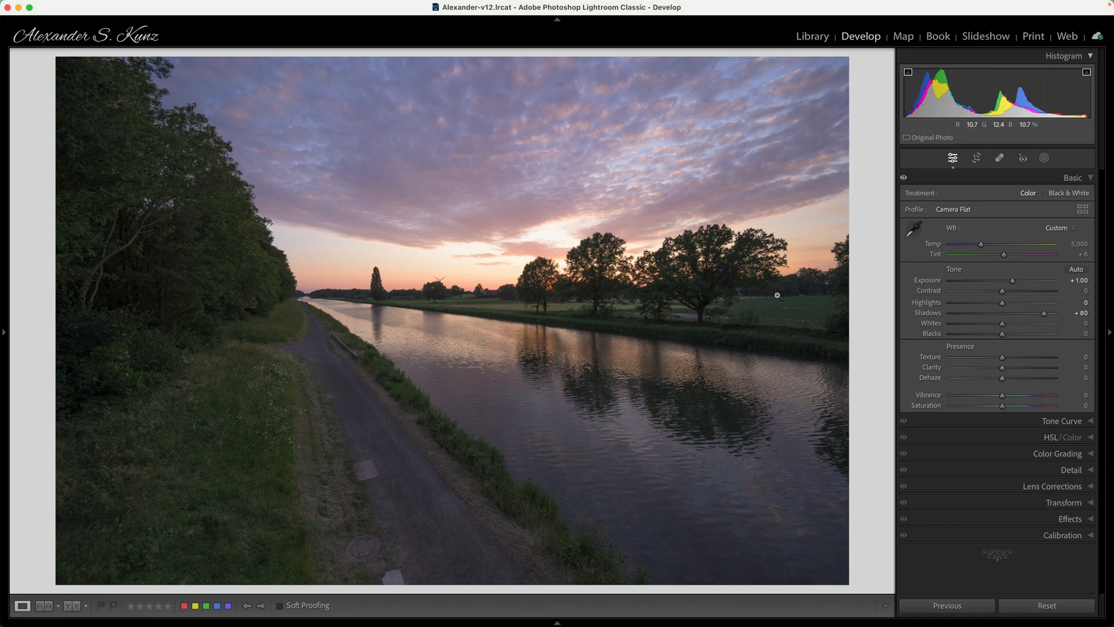
drag(1006, 307, 979, 311)
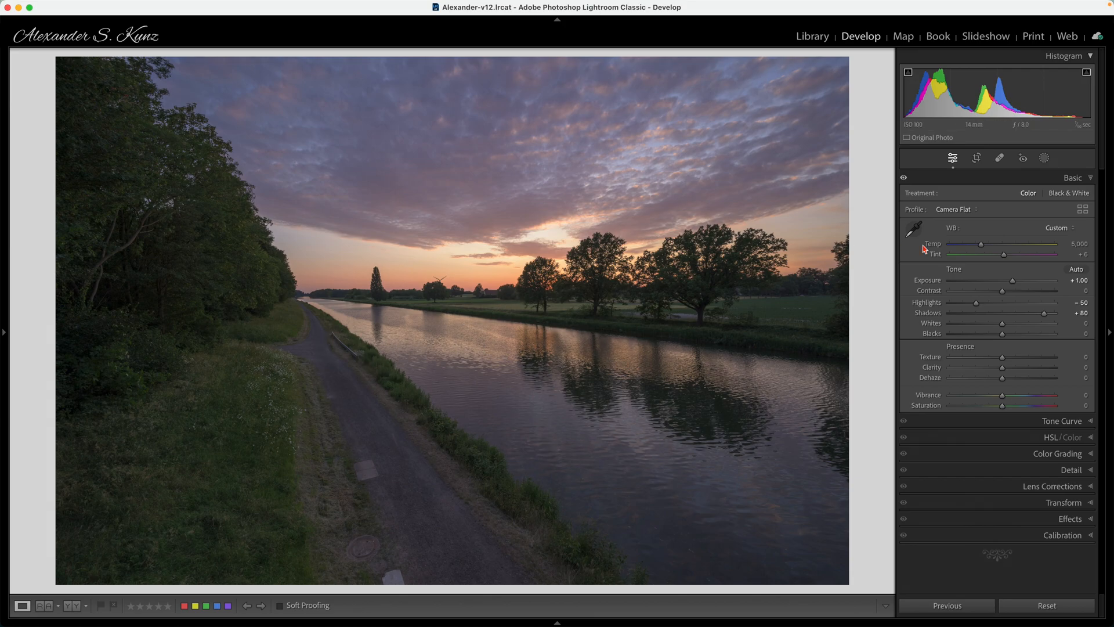
Crop the photo to the 2 x 3 / 4 x 6 aspect, trimming the right edge and the bright slab at the bottom.
click(979, 161)
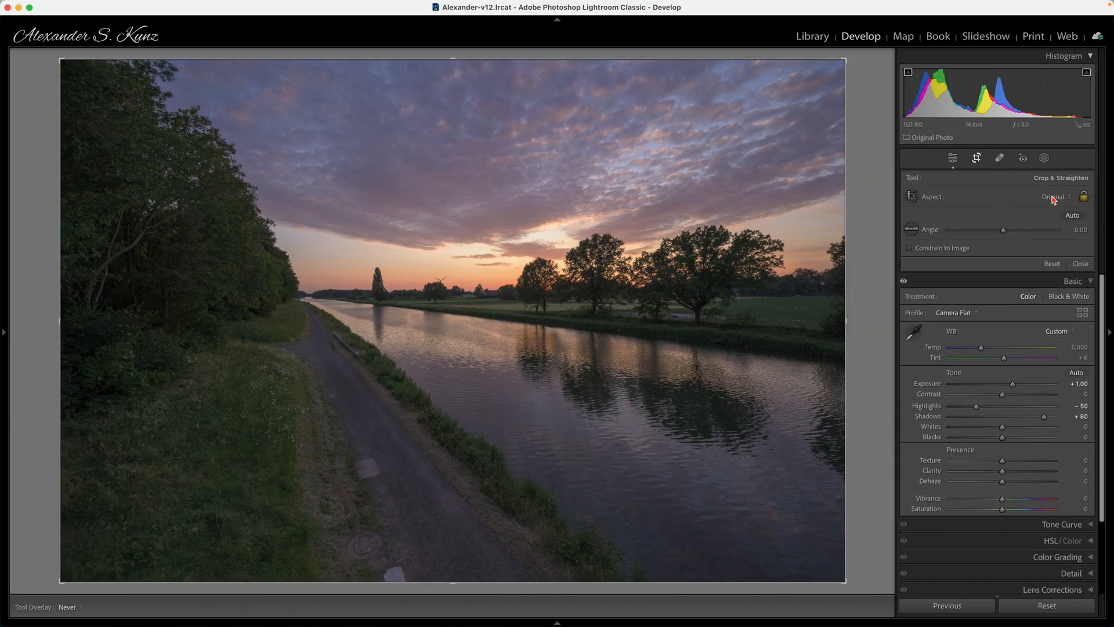
click(1053, 197)
click(1059, 282)
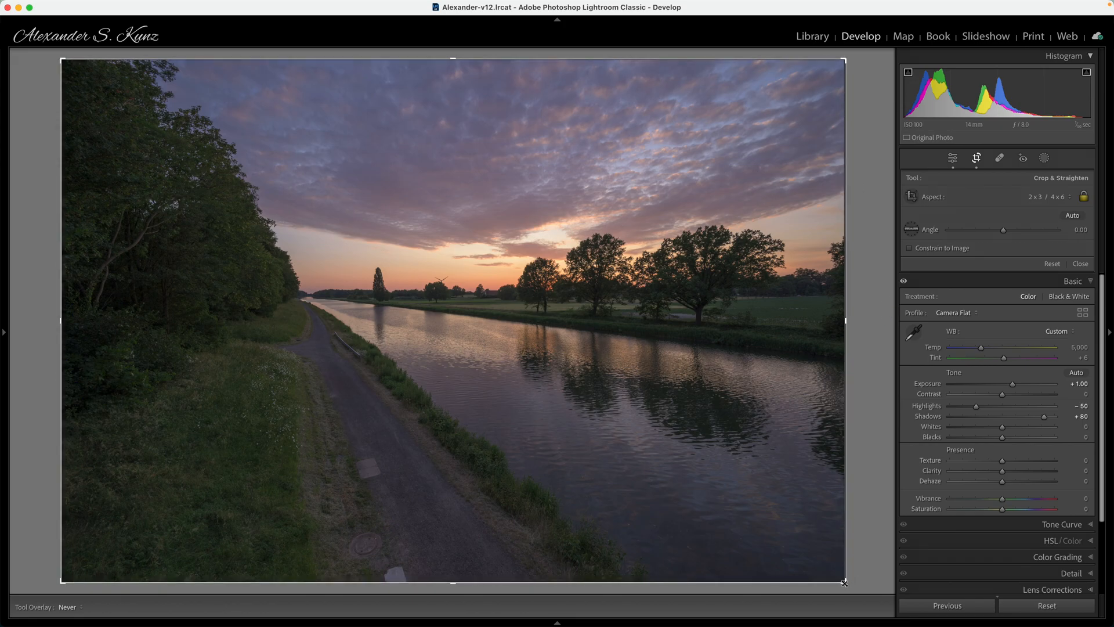
drag(844, 582, 839, 575)
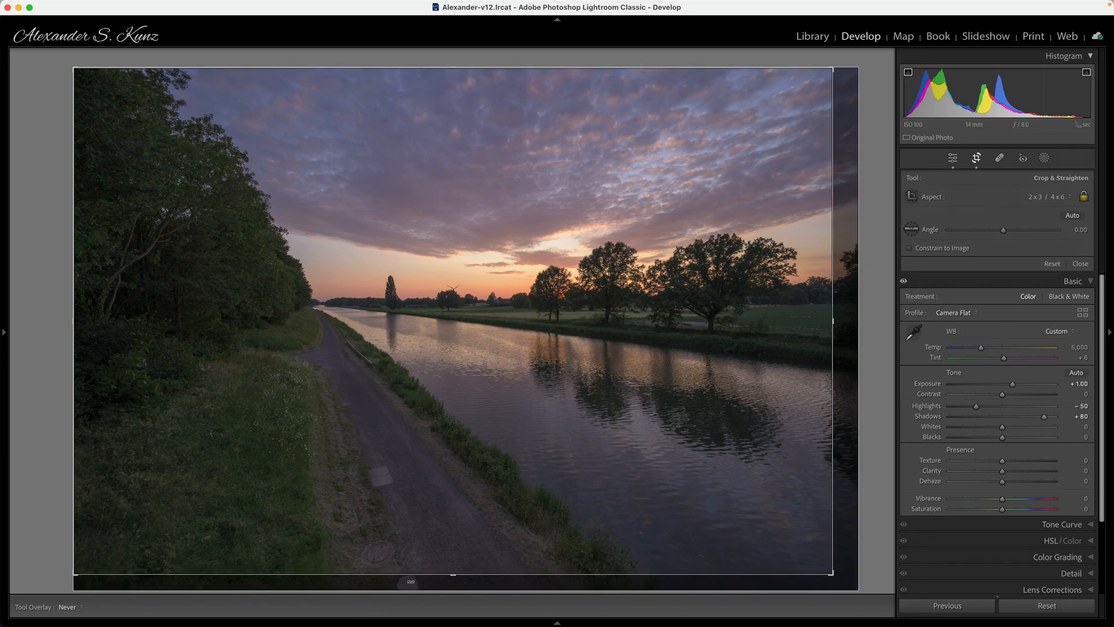
click(1085, 264)
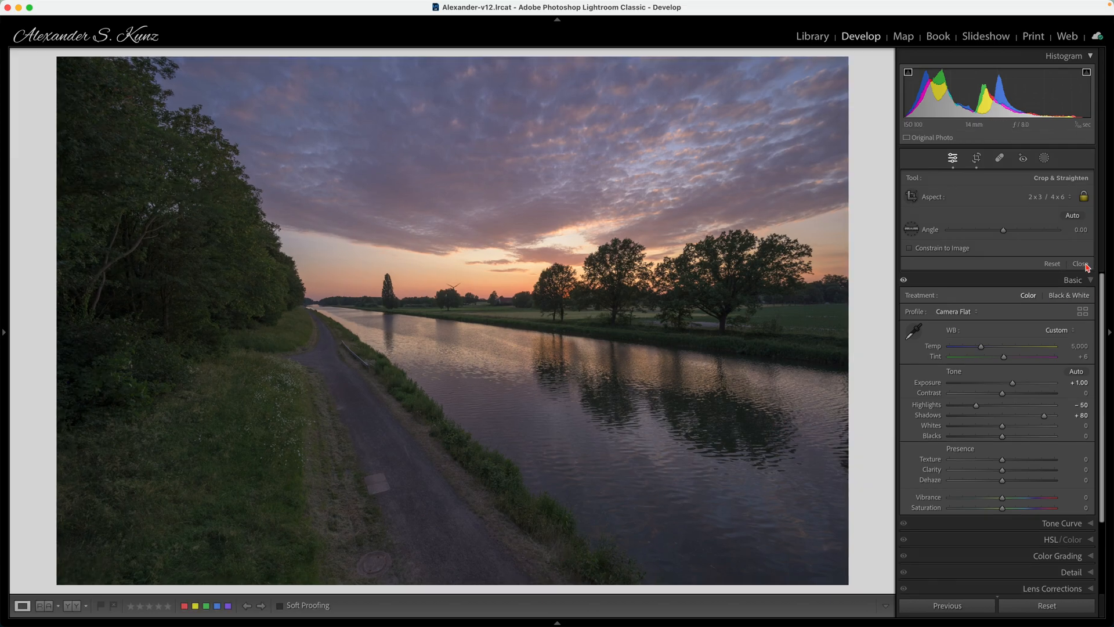
Remove the round manhole cover beside the path with Content-Aware Remove at brush size 68.
click(395, 561)
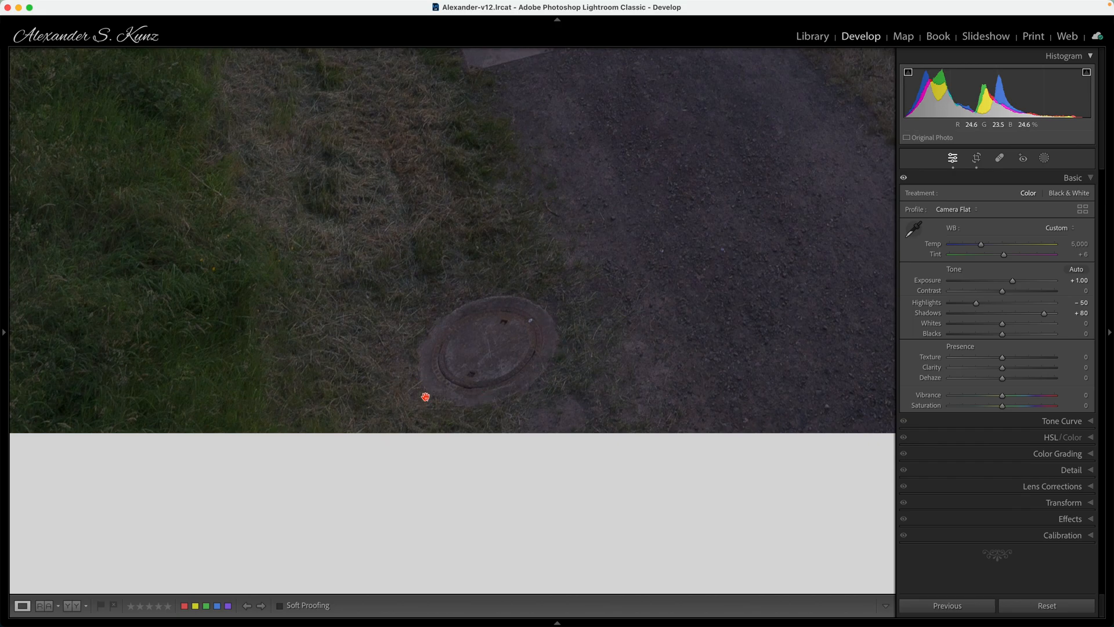
drag(525, 147, 557, 316)
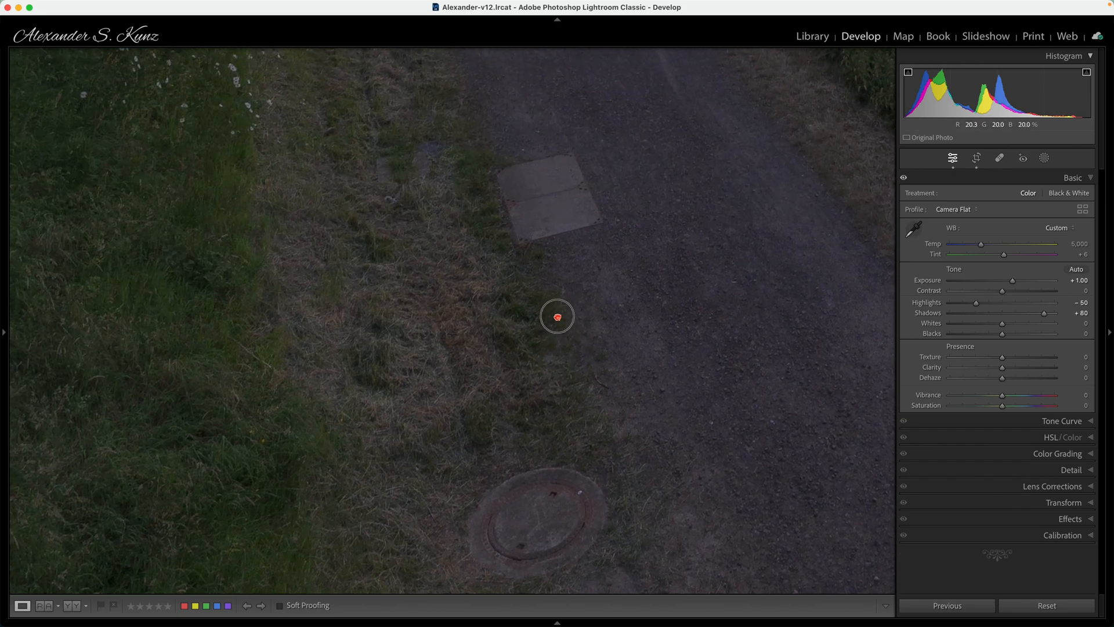
drag(505, 228, 552, 318)
drag(504, 362, 488, 264)
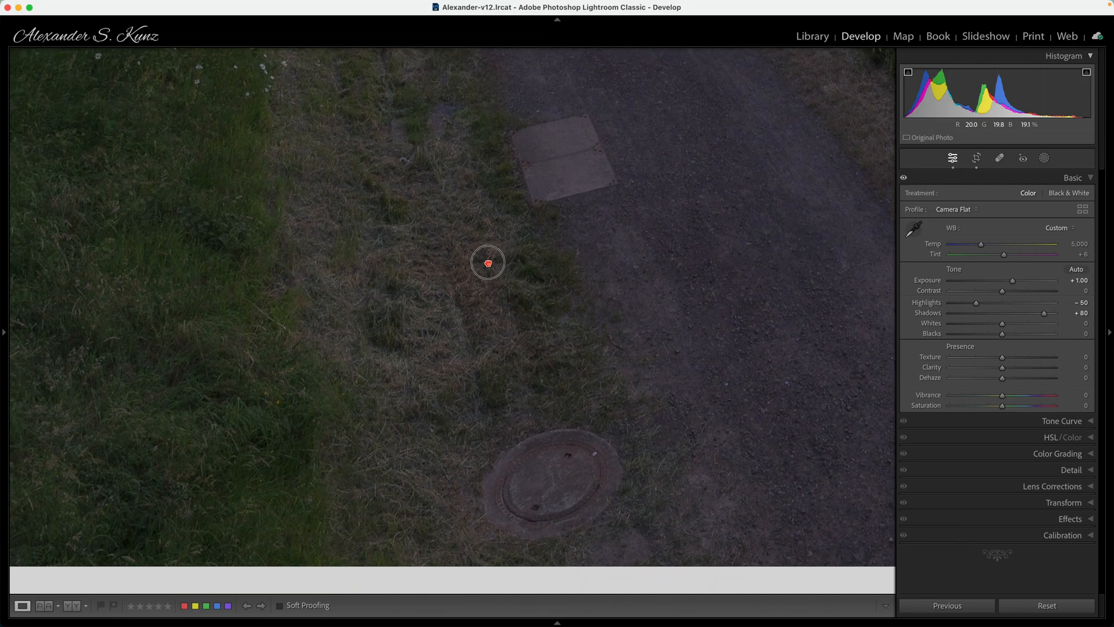
click(1000, 158)
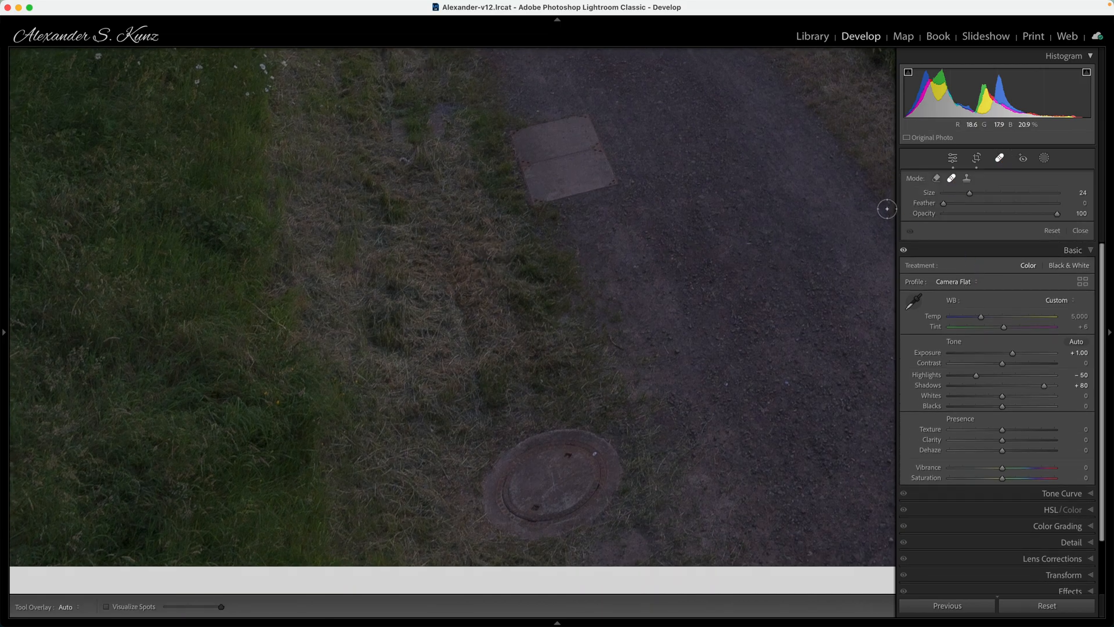
click(936, 180)
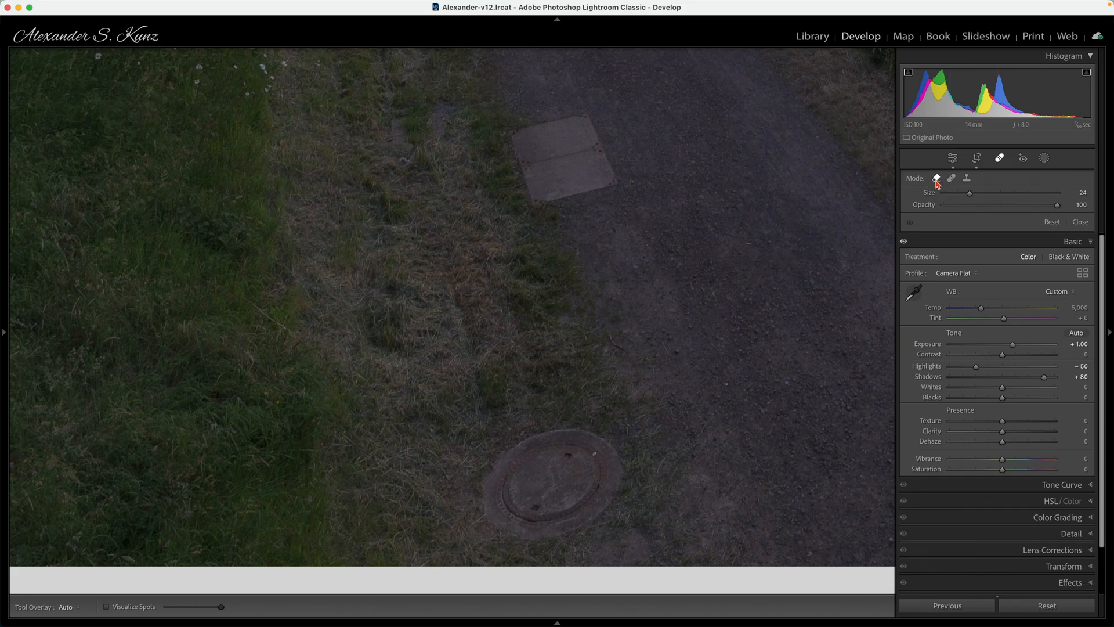
scroll(584, 522, up, 5)
mouse_move(553, 523)
mouse_down()
mouse_move(629, 491)
mouse_move(625, 471)
mouse_move(521, 439)
mouse_move(484, 469)
mouse_move(487, 523)
mouse_move(526, 532)
mouse_move(571, 482)
mouse_move(519, 480)
mouse_move(522, 496)
mouse_move(575, 479)
mouse_move(604, 447)
mouse_move(577, 433)
mouse_up()
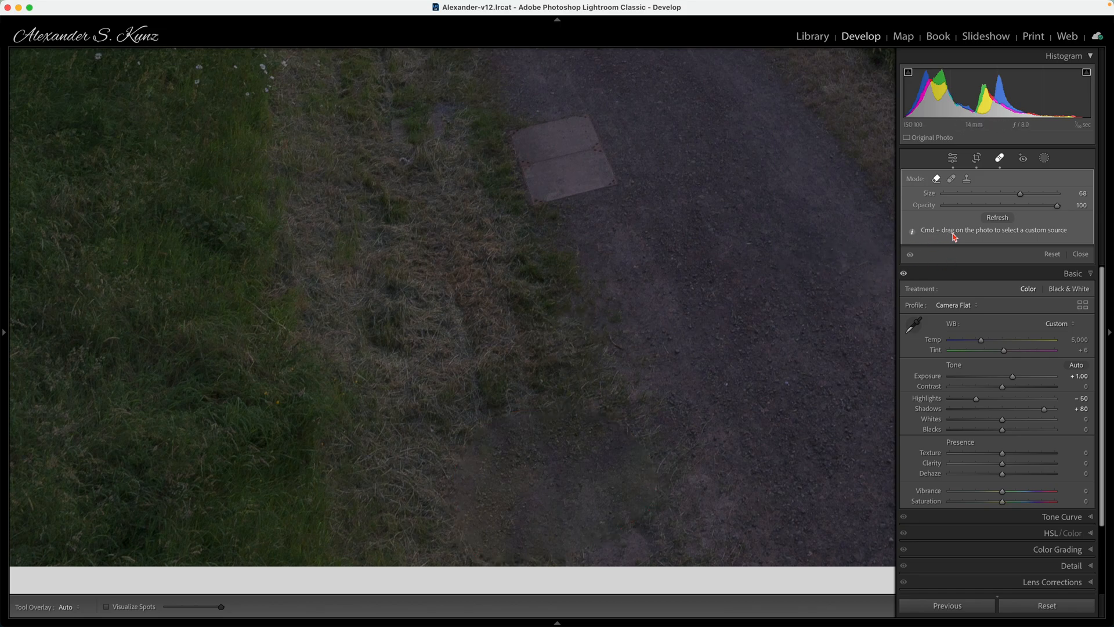
Try a custom source for the manhole repair, and change it to Heal with the grassy path edge above as source.
drag(428, 246, 579, 388)
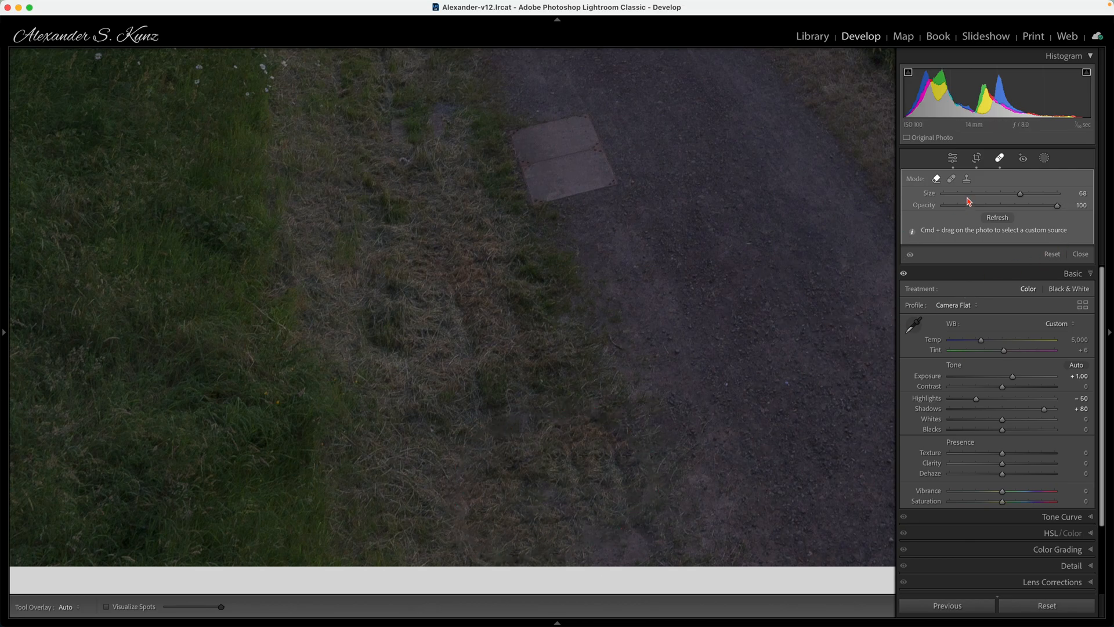
click(952, 181)
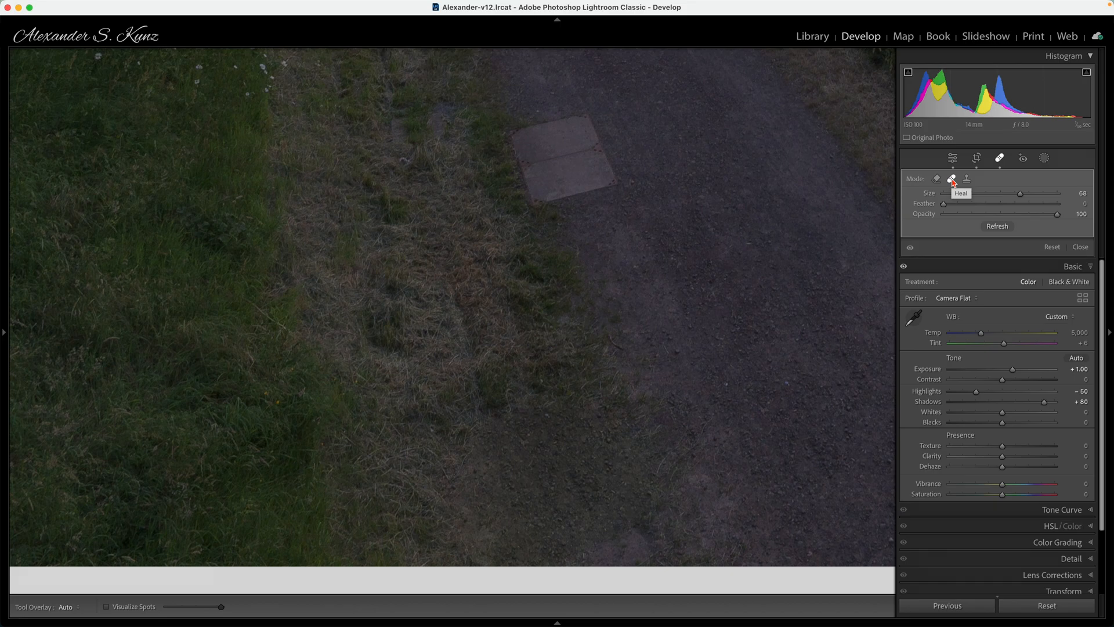
mouse_move(799, 463)
mouse_down()
mouse_move(635, 361)
mouse_move(433, 323)
mouse_move(505, 321)
mouse_up()
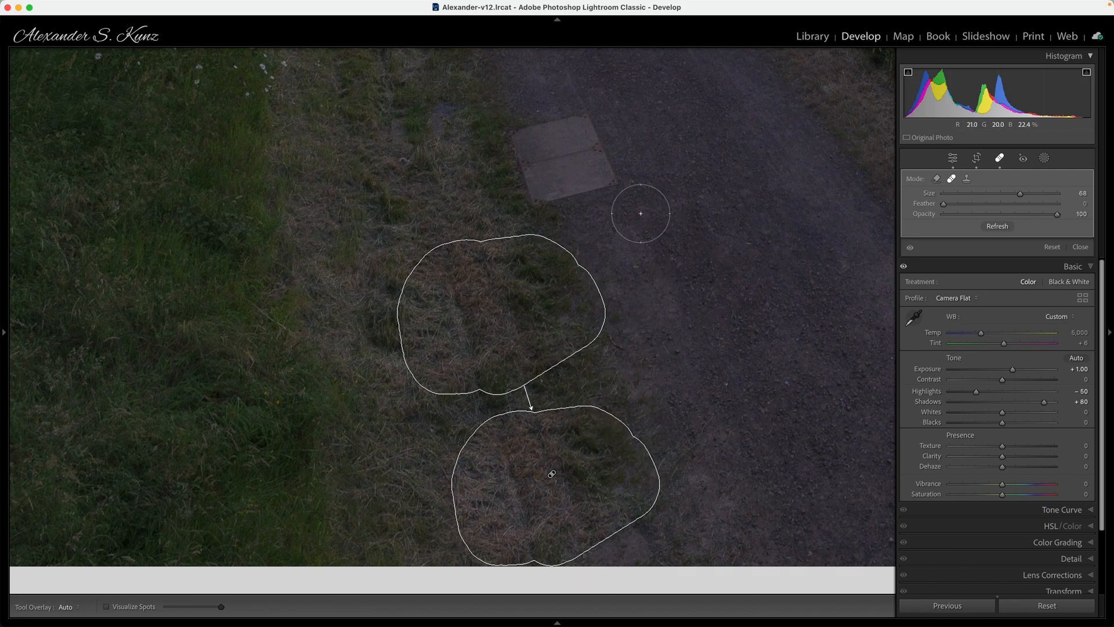
Heal the rectangular slab at the path's edge with a size 53 brush, sourcing from the path edge above it.
drag(558, 166, 601, 325)
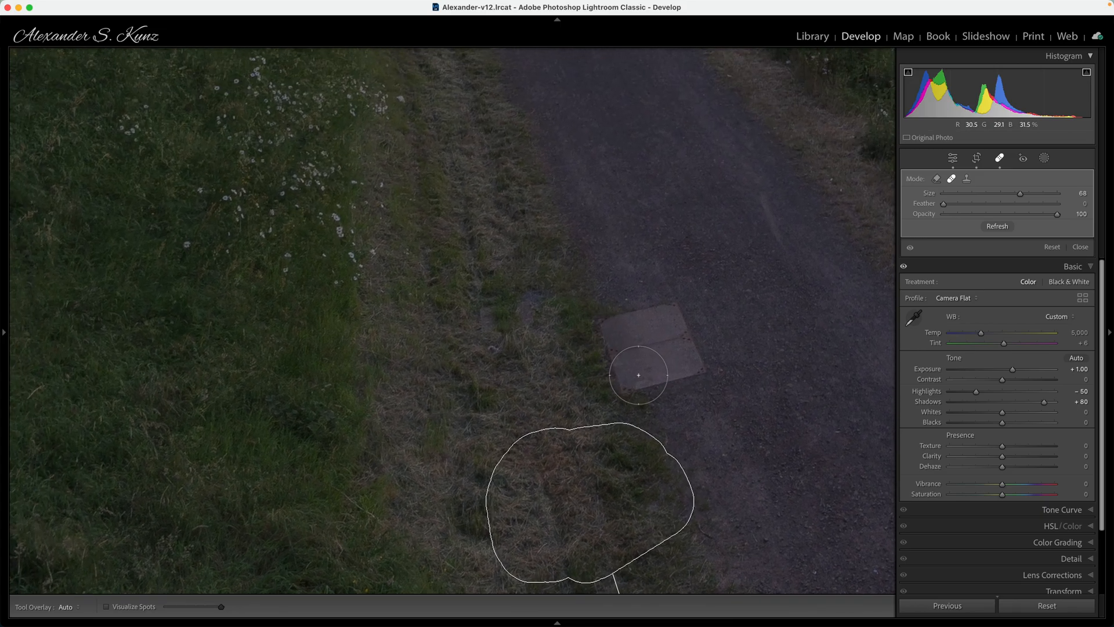
scroll(625, 380, down, 3)
mouse_move(623, 396)
mouse_down()
mouse_move(599, 321)
mouse_move(656, 307)
mouse_move(672, 308)
mouse_move(698, 383)
mouse_move(644, 393)
mouse_move(650, 325)
mouse_up()
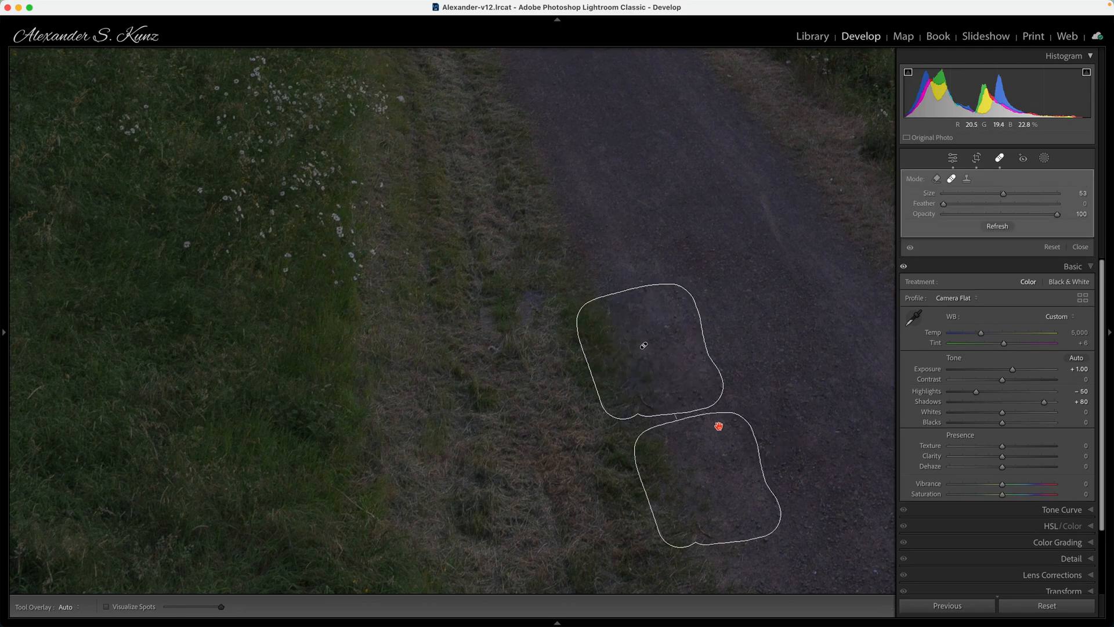
drag(711, 484, 594, 228)
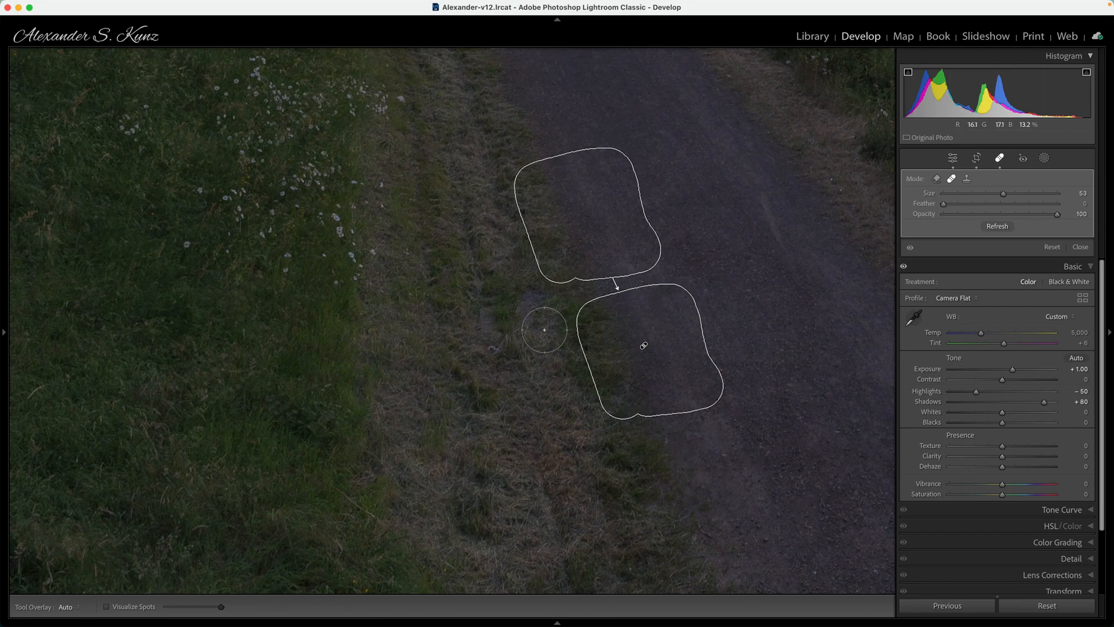
Heal the small distraction in the grass beside the slab repair with a size 24 brush and return to the full photo.
scroll(489, 349, down, 3)
scroll(489, 348, down, 2)
mouse_move(492, 348)
mouse_down()
mouse_move(486, 310)
mouse_move(526, 304)
mouse_move(526, 330)
mouse_move(503, 336)
mouse_move(498, 321)
mouse_move(516, 316)
mouse_move(499, 346)
mouse_up()
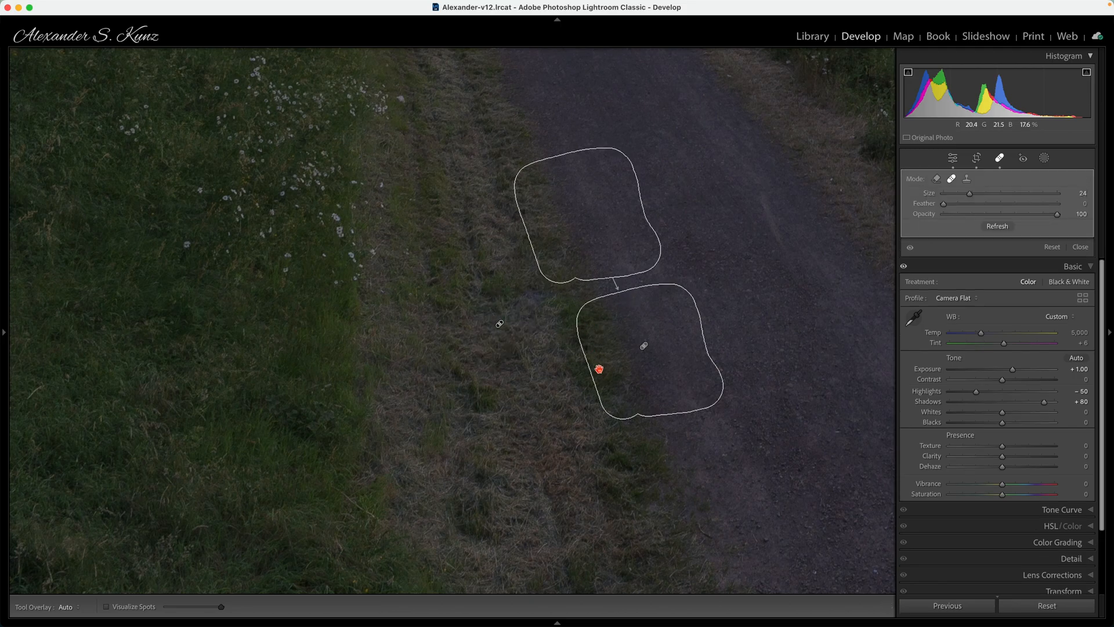
click(1081, 247)
click(639, 423)
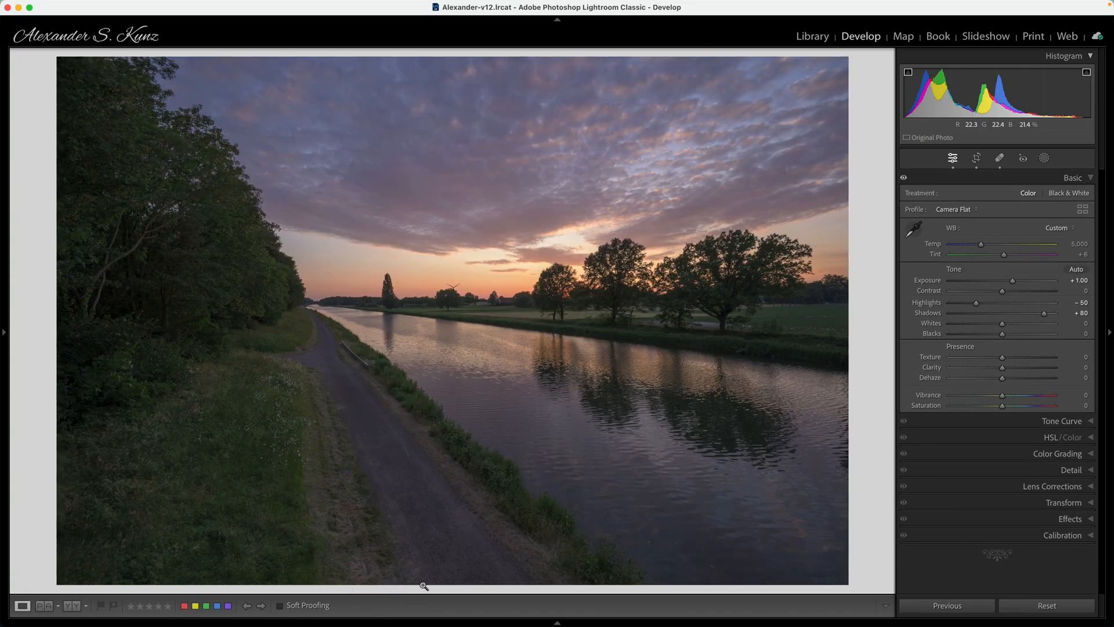
Review the healed manhole area and its source patch in the full photo.
click(1000, 157)
drag(374, 565, 359, 520)
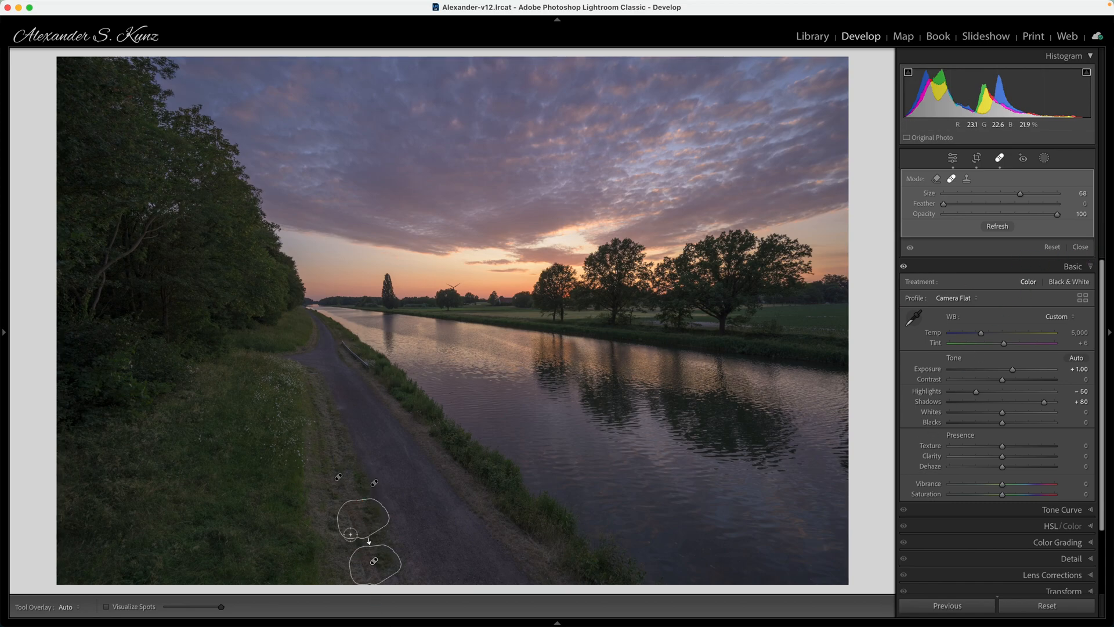
click(1080, 247)
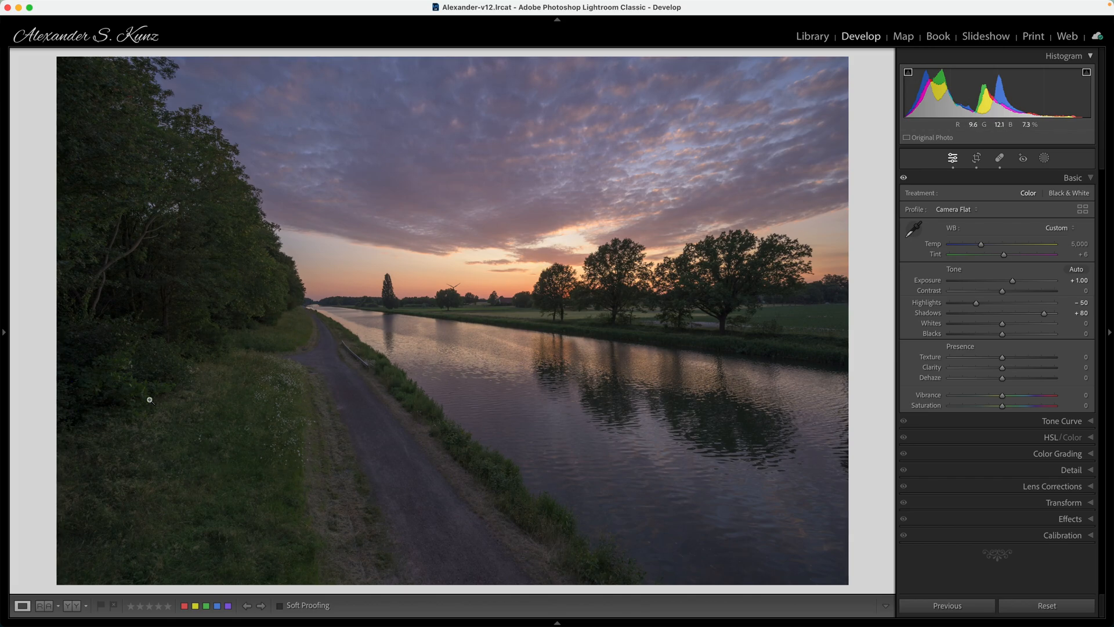
Inspect the dark tree trunks up close, and try a global Clarity of +44 before resetting it to 0.
drag(137, 259, 505, 430)
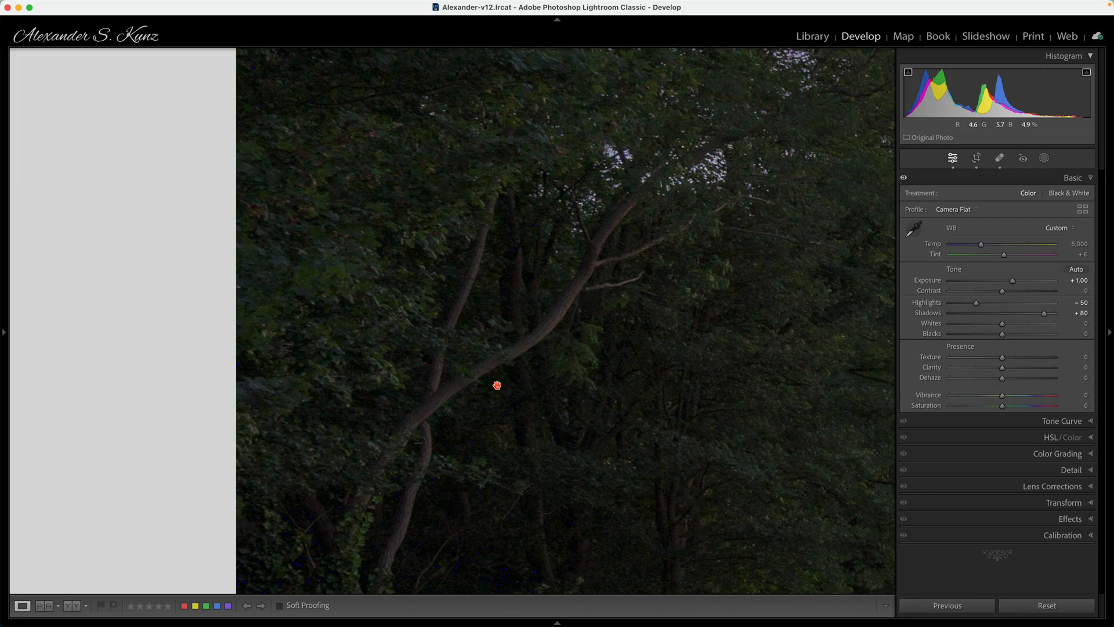
click(543, 348)
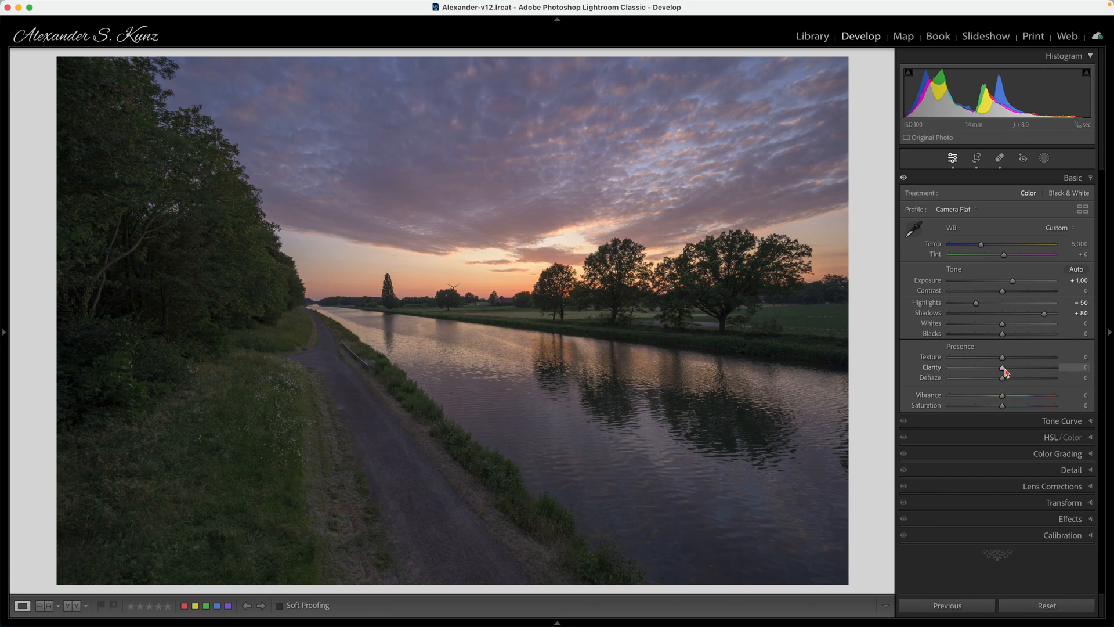
drag(1003, 373, 1027, 376)
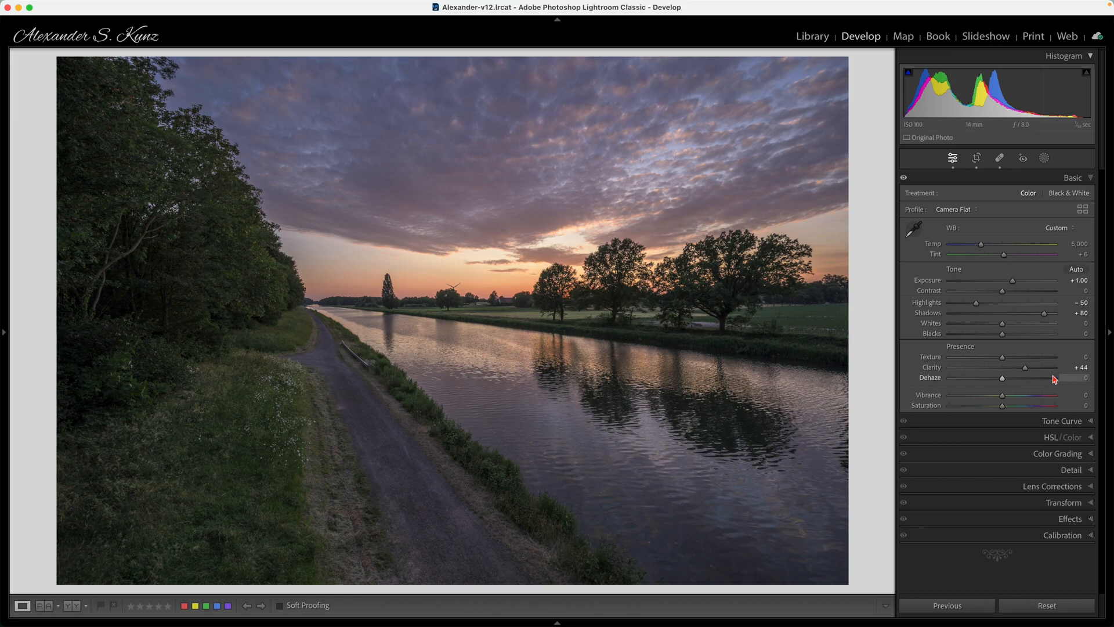
double_click(1026, 368)
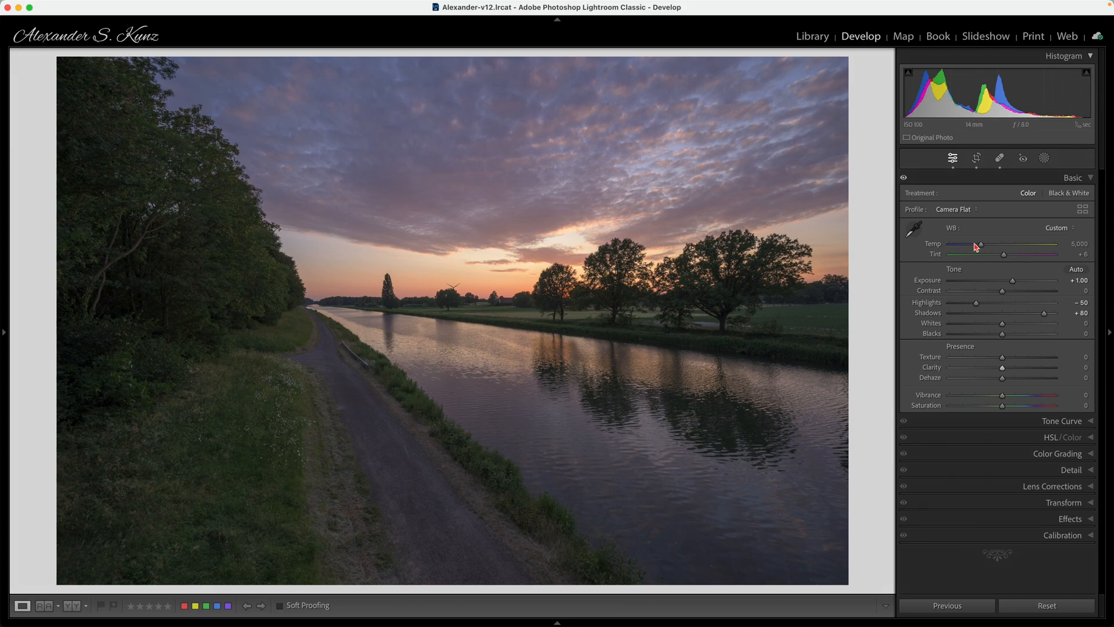
Start a new brush mask with Clarity 100 and Whites 100.
click(1044, 160)
click(996, 206)
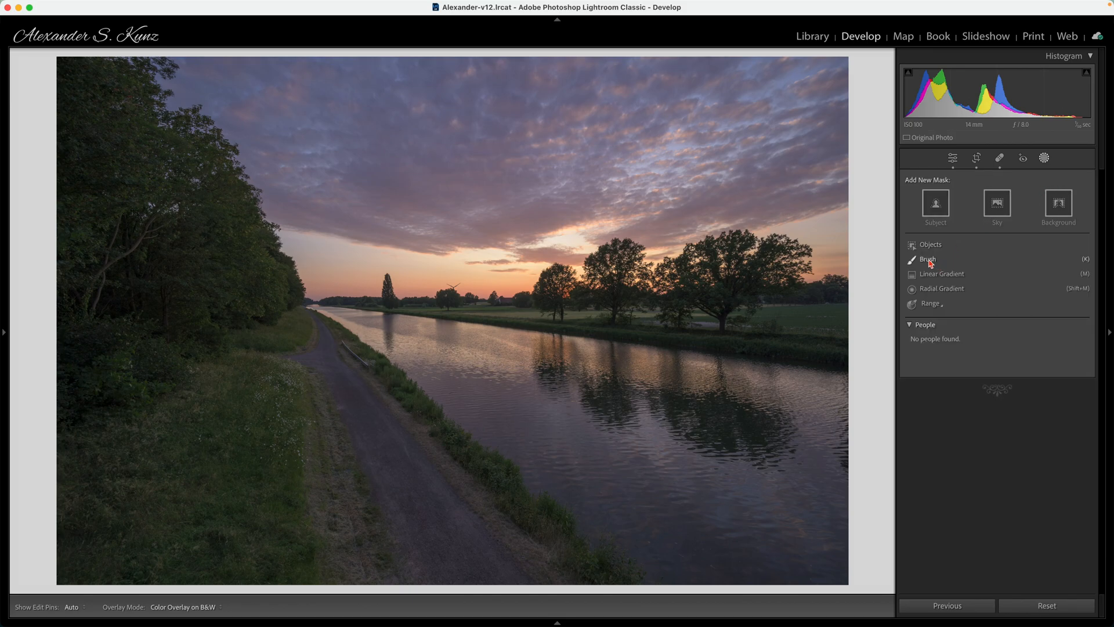
click(957, 376)
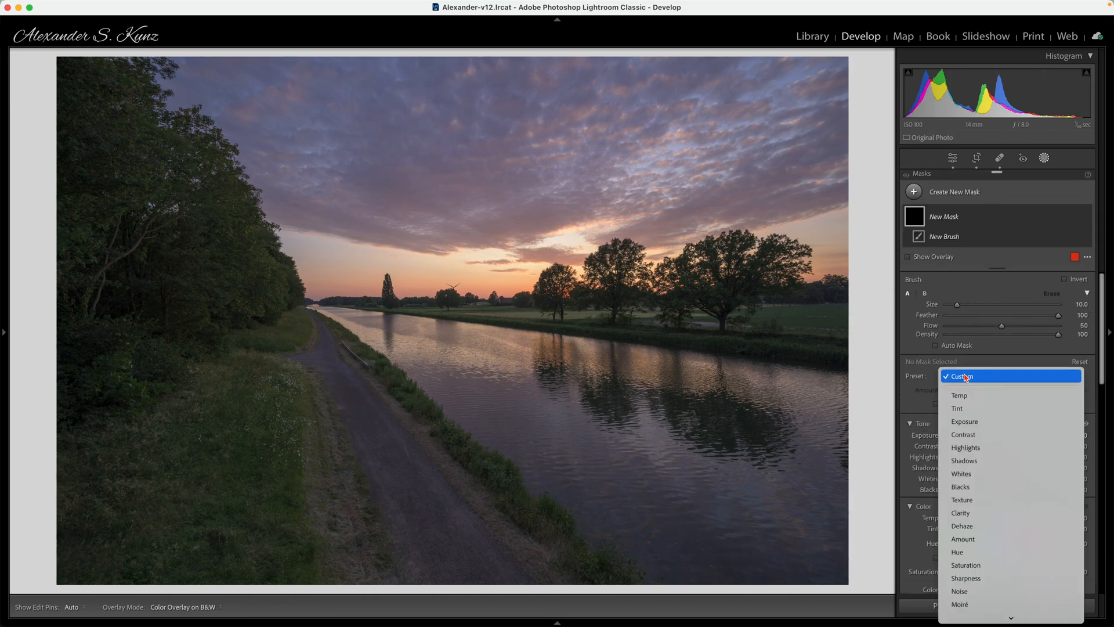
click(961, 512)
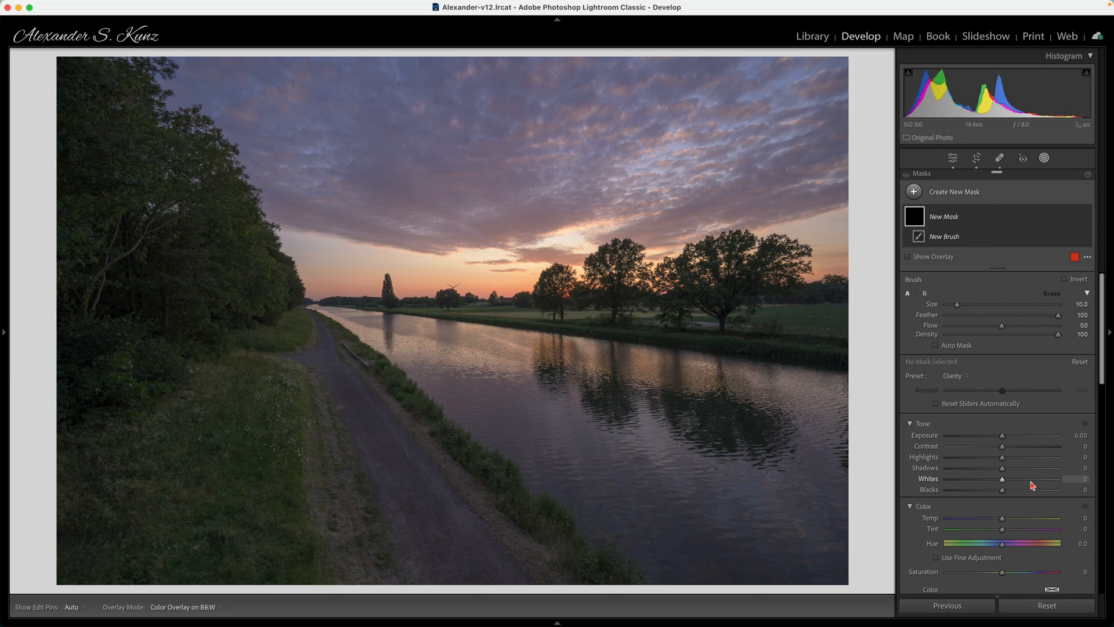
scroll(1031, 483, down, 5)
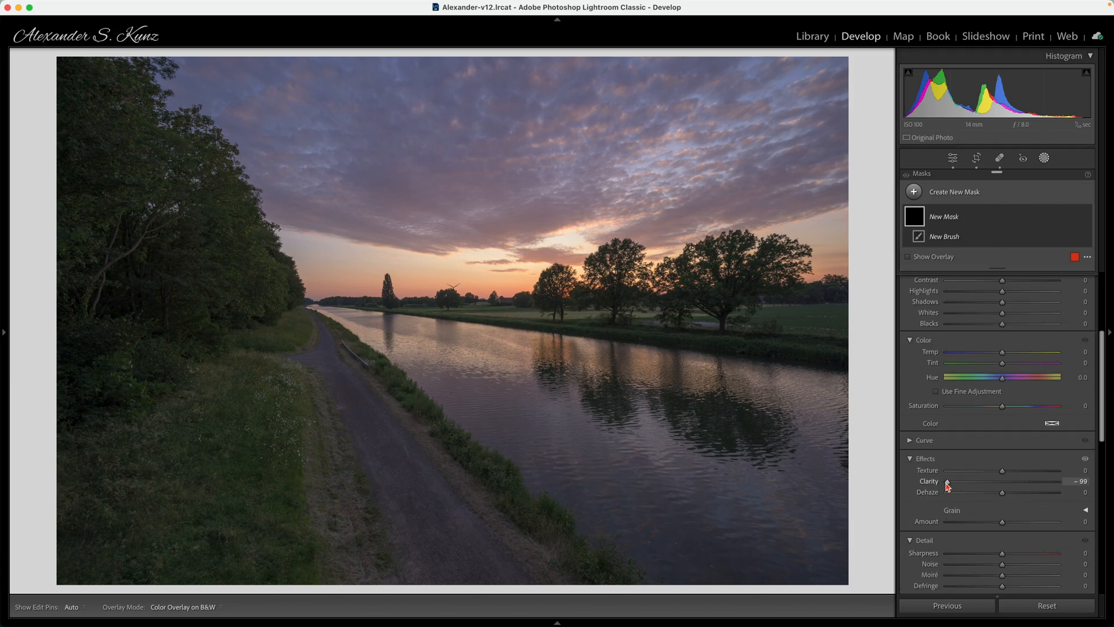
drag(1052, 490, 1058, 486)
scroll(1063, 486, up, 5)
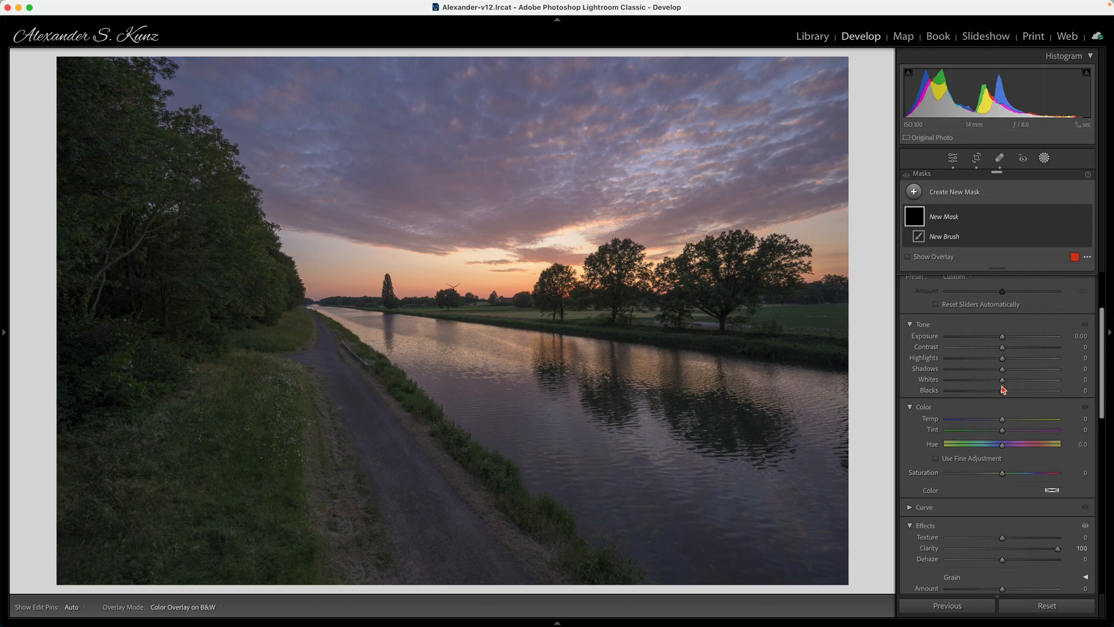
drag(1019, 384, 1108, 387)
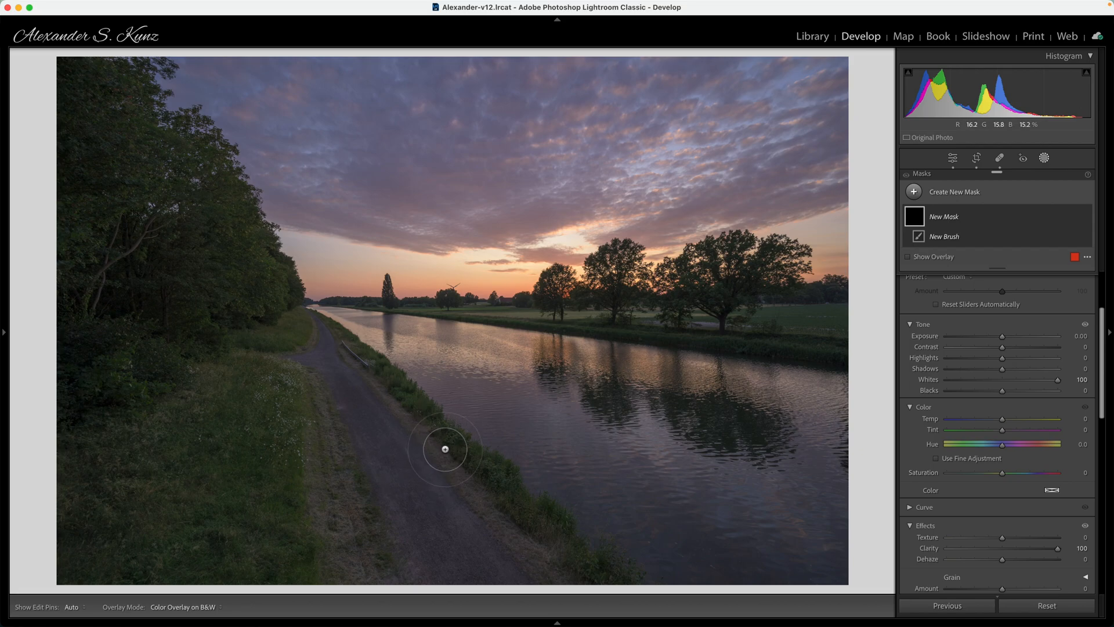
Set the brush flow to 30 and size to 17, and paint over the white flowers beside the path.
scroll(954, 459, up, 3)
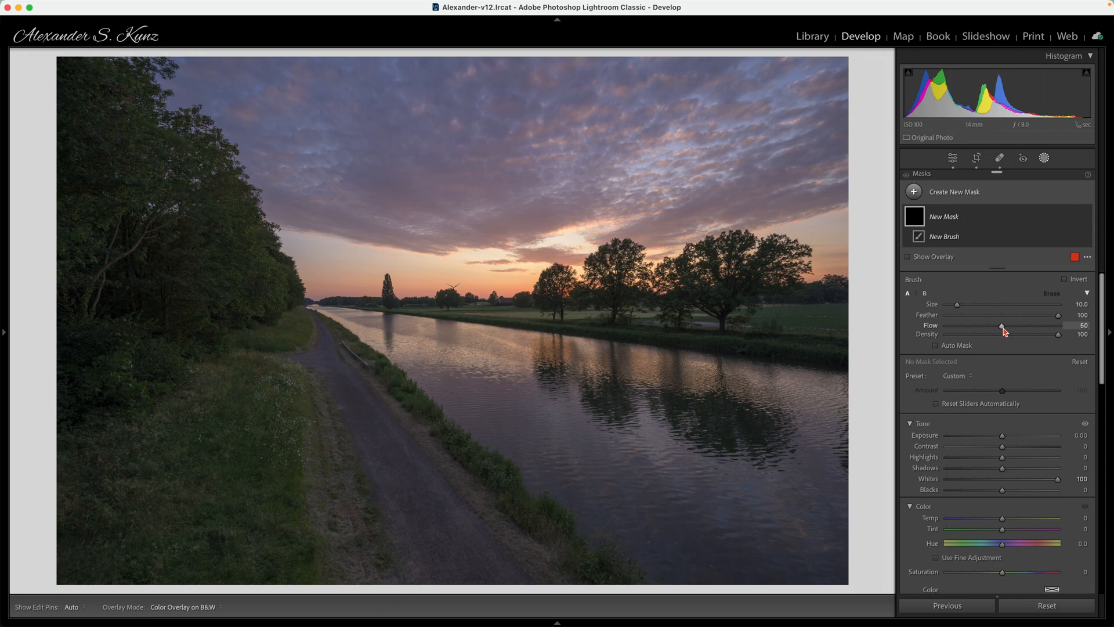
key(3)
key(3)
scroll(280, 435, up, 10)
scroll(296, 456, down, 3)
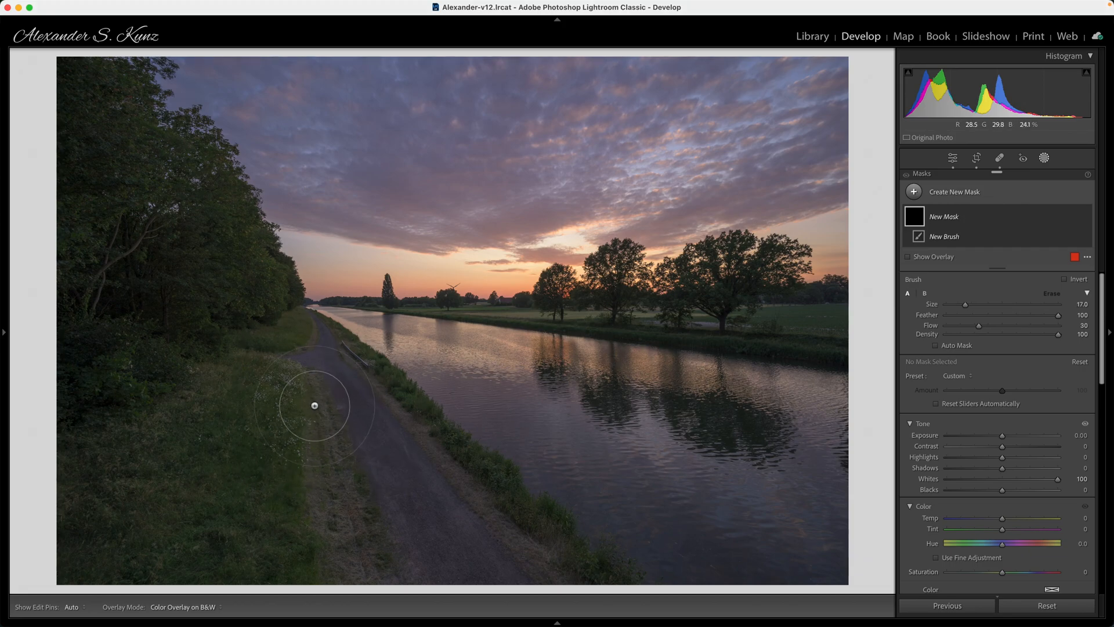
mouse_move(293, 467)
mouse_down()
mouse_move(284, 427)
mouse_move(265, 446)
mouse_move(271, 357)
mouse_move(248, 361)
mouse_move(248, 376)
mouse_move(290, 404)
mouse_move(283, 325)
mouse_move(305, 418)
mouse_move(314, 404)
mouse_move(296, 390)
mouse_move(304, 444)
mouse_up()
Erase the mask's spill next to the flowers with a size 7 brush.
scroll(344, 489, down, 5)
key(alt)
scroll(339, 511, down, 5)
key(h)
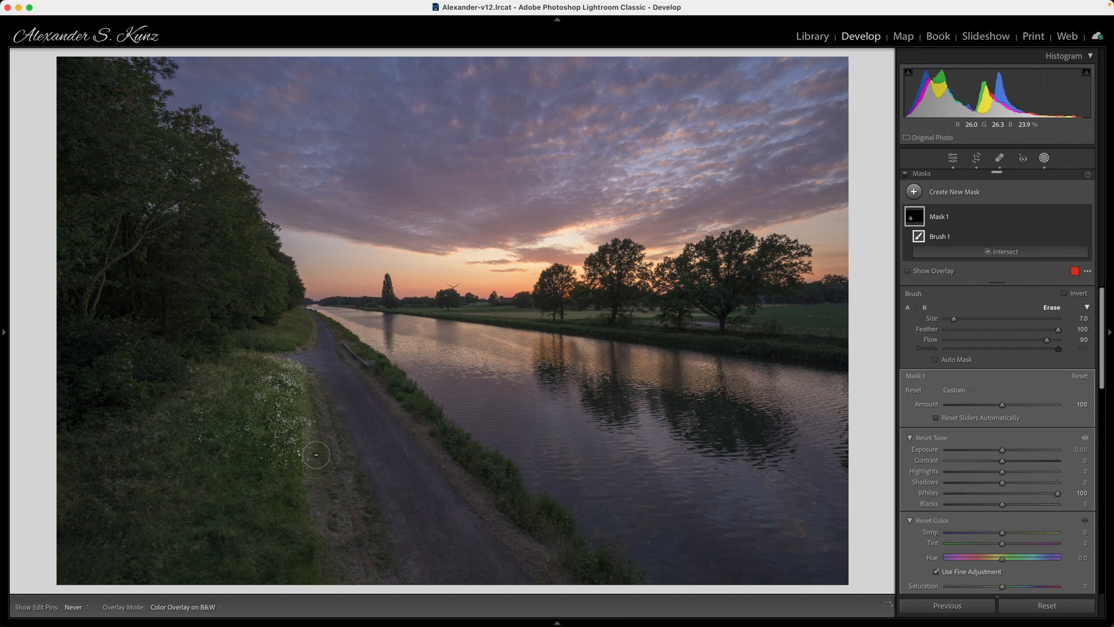
key(h)
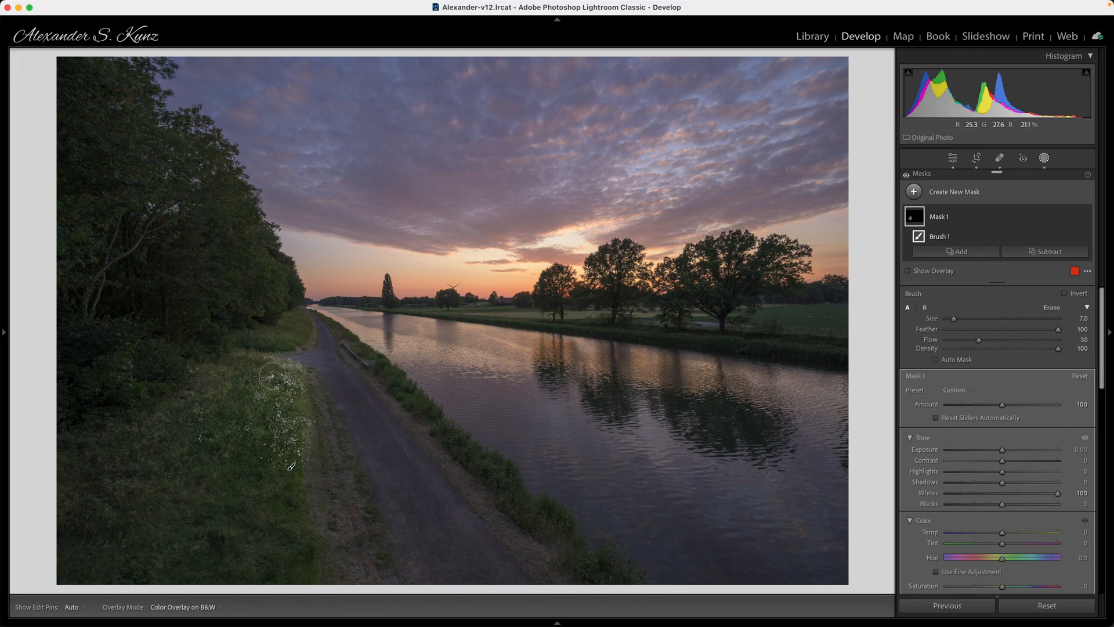
Extend the mask over the grass with a size 10 brush, and over the patch by the tree line with a smaller one.
scroll(252, 293, up, 3)
key(h)
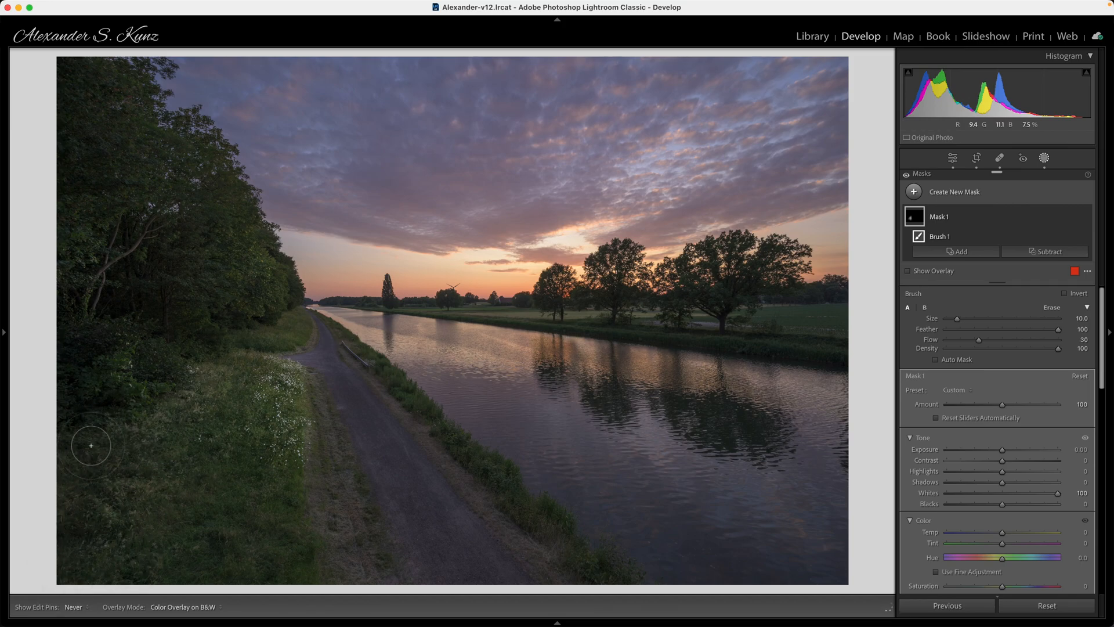
mouse_move(202, 493)
mouse_down()
mouse_move(216, 444)
mouse_move(205, 358)
mouse_move(180, 325)
mouse_up()
scroll(185, 328, down, 4)
key(h)
mouse_move(299, 308)
mouse_down()
mouse_move(269, 334)
mouse_move(301, 337)
mouse_move(278, 330)
mouse_up()
key(h)
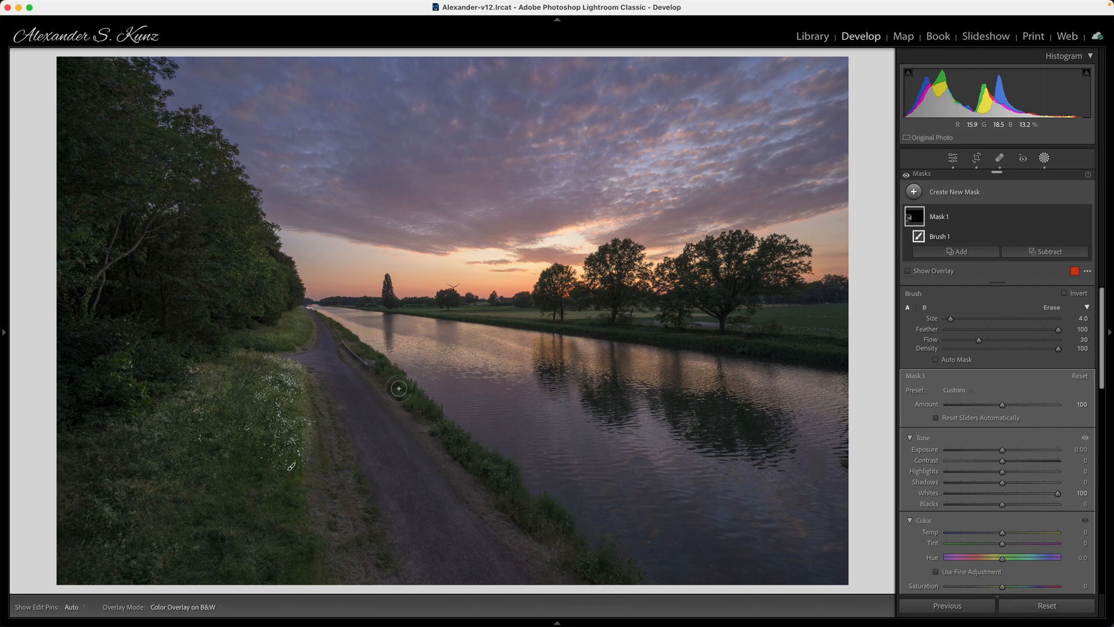
Paint the mask over the tree foliage beside the path with a larger brush.
key(h)
scroll(214, 301, up, 3)
mouse_move(196, 306)
mouse_down()
mouse_move(176, 259)
mouse_move(173, 321)
mouse_move(188, 267)
mouse_move(176, 318)
mouse_move(164, 321)
mouse_move(196, 330)
mouse_move(262, 306)
mouse_move(238, 264)
mouse_move(244, 249)
mouse_move(207, 222)
mouse_up()
key(h)
Paint the mask over the reflections in the canal with a size 18 brush.
scroll(96, 170, up, 5)
key(h)
key(h)
scroll(659, 499, up, 5)
mouse_move(605, 393)
mouse_down()
mouse_move(695, 467)
mouse_move(760, 469)
mouse_move(710, 487)
mouse_move(771, 493)
mouse_up()
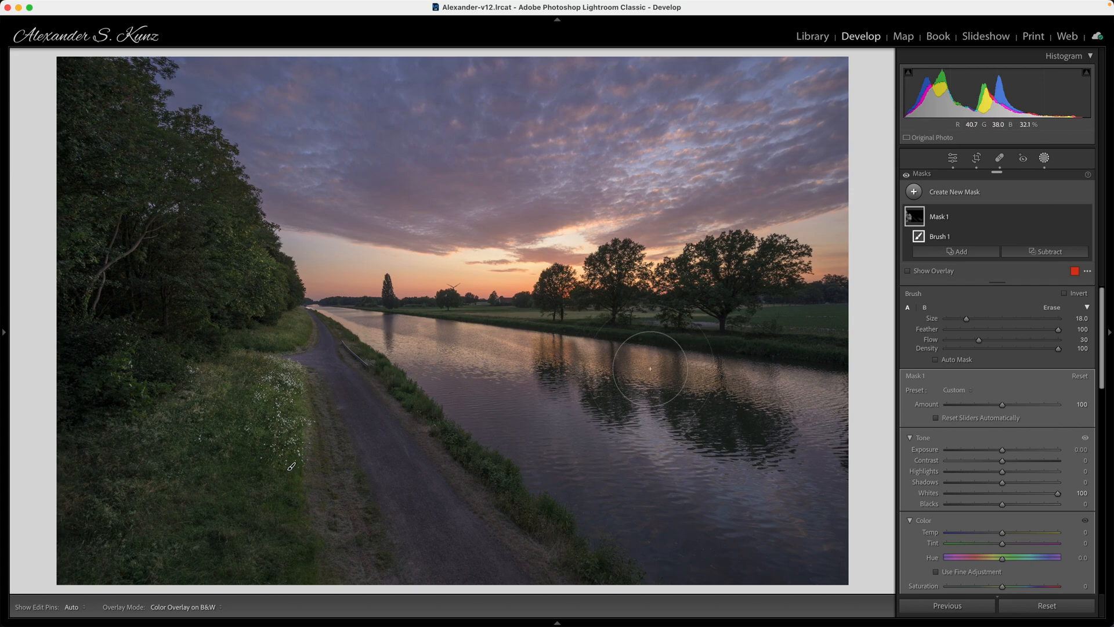
Brush the mask along the far canal bank at size 8 and finish masking.
key(h)
key(h)
key([)
key([)
key([)
key([)
key([)
key([)
key([)
key([)
key([)
key([)
key([)
key(h)
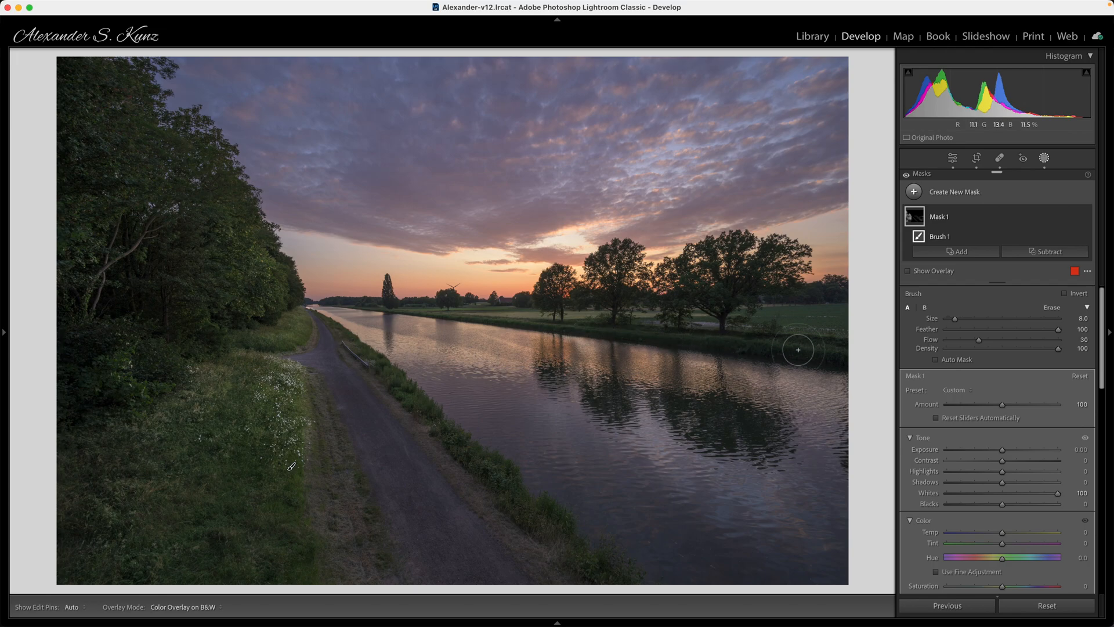
key(bracketleft)
key(bracketleft)
click(1045, 158)
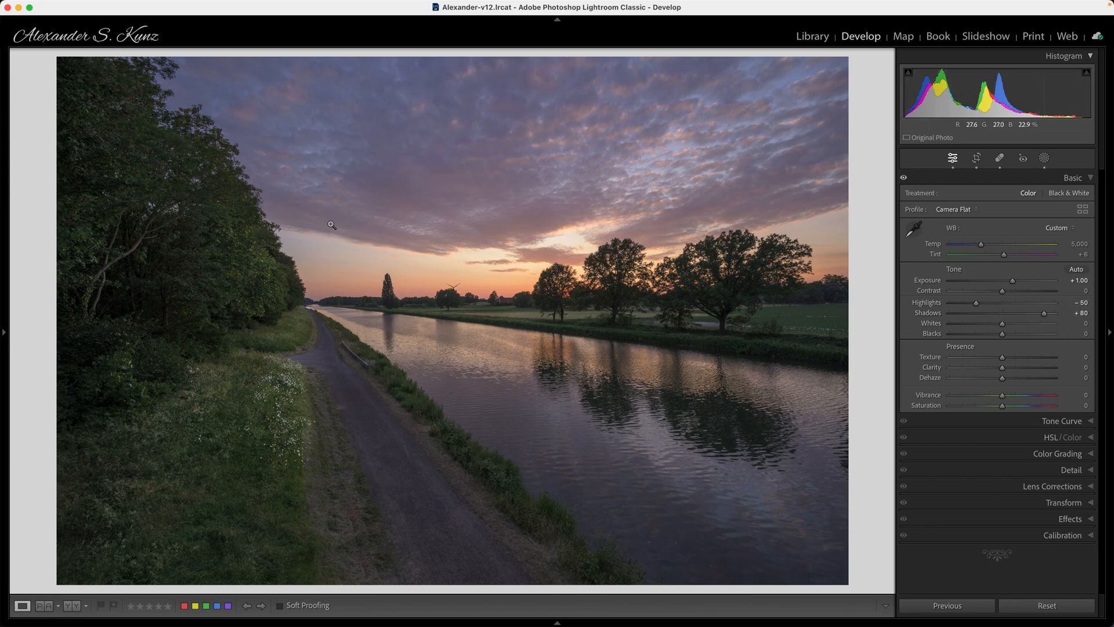
Try a slight Shadows change on the magnified treetops and undo it.
click(196, 128)
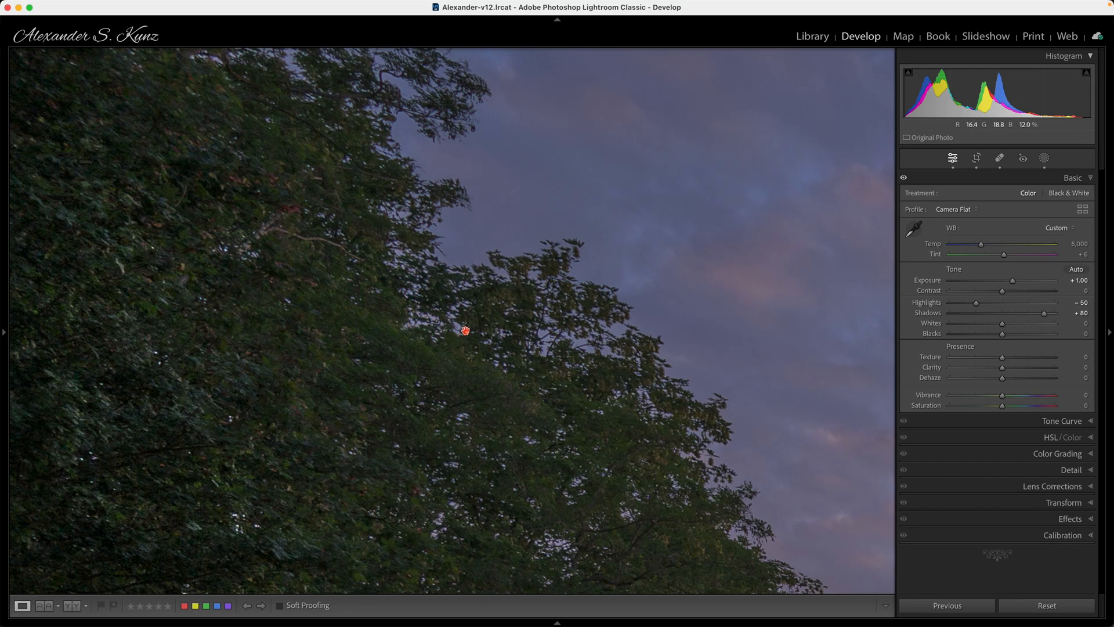
mouse_move(1040, 318)
mouse_down()
mouse_move(1020, 316)
mouse_move(1044, 318)
mouse_up()
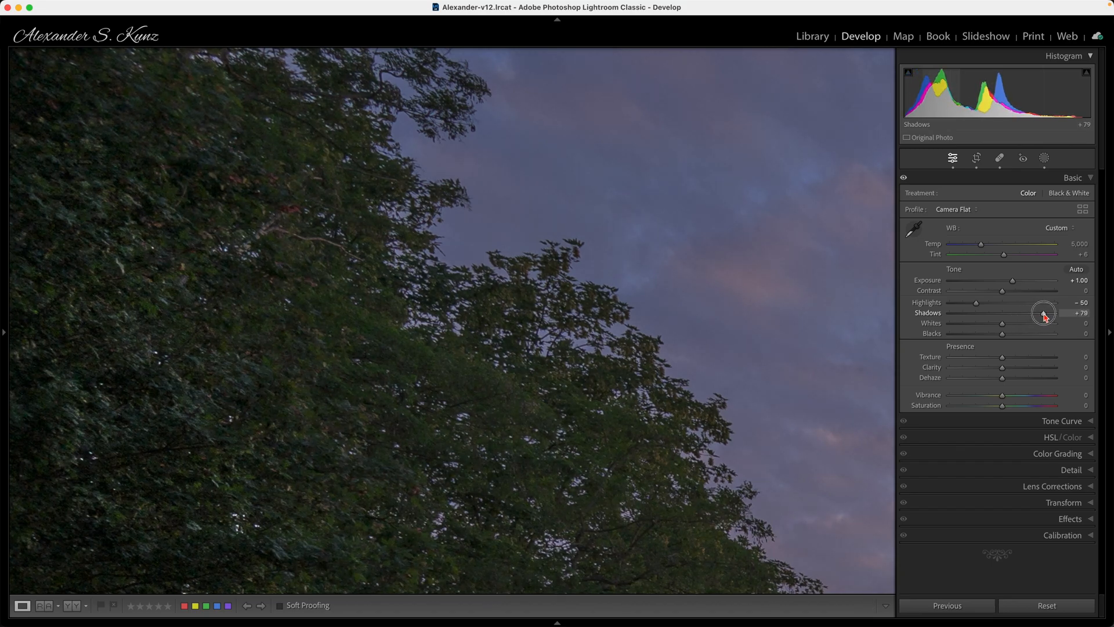
key(super+z)
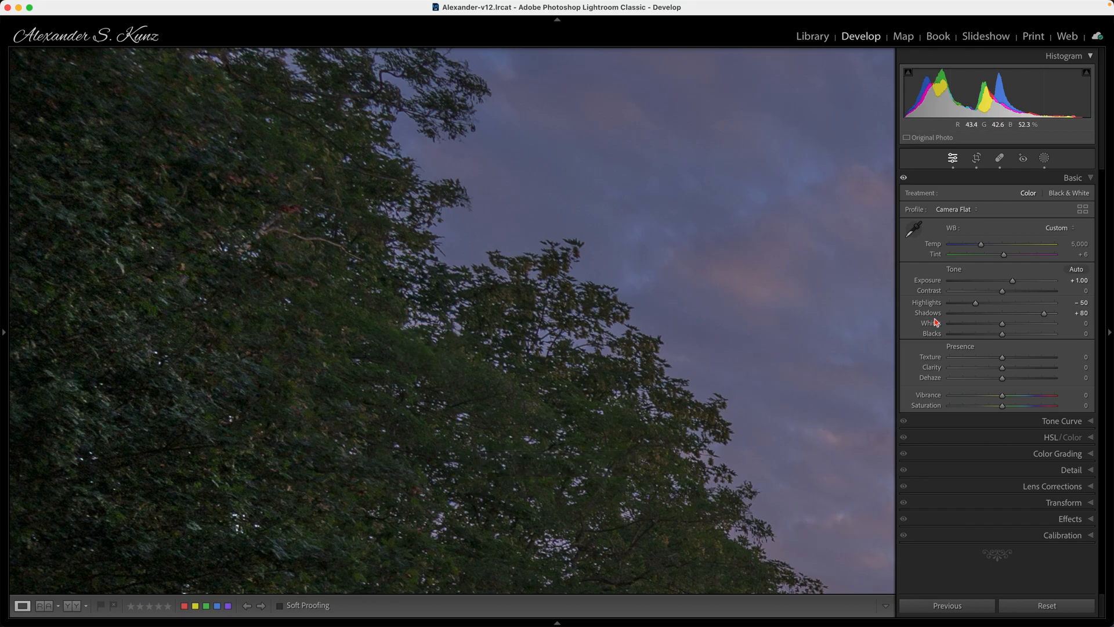
Create a new brush mask with the Highlight Tamer preset and set the brush flow to 50.
click(1044, 158)
click(956, 193)
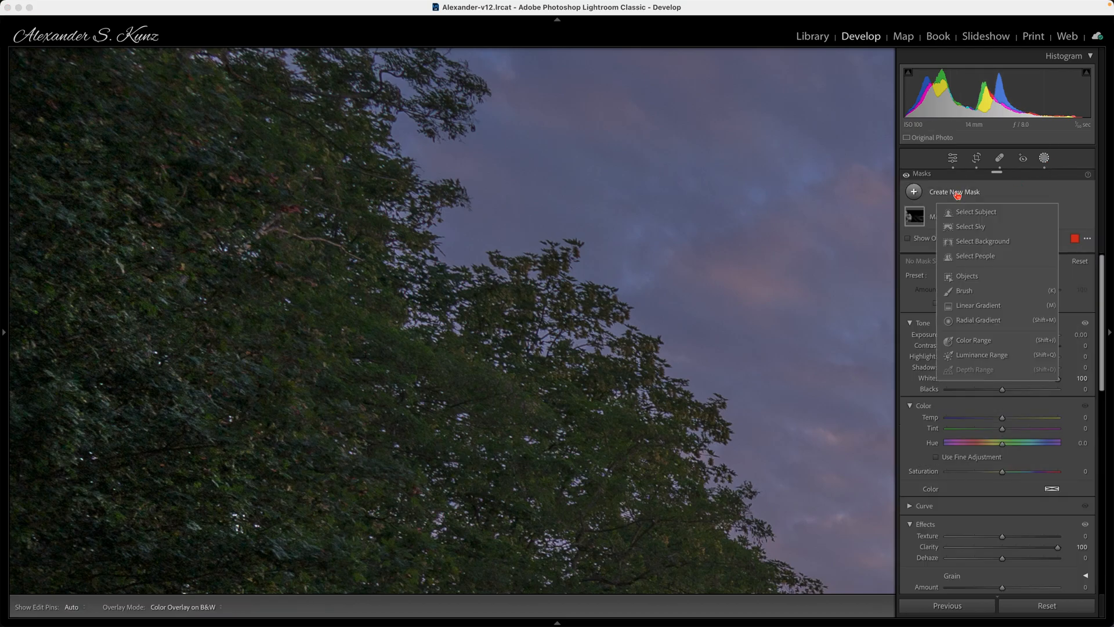
click(966, 291)
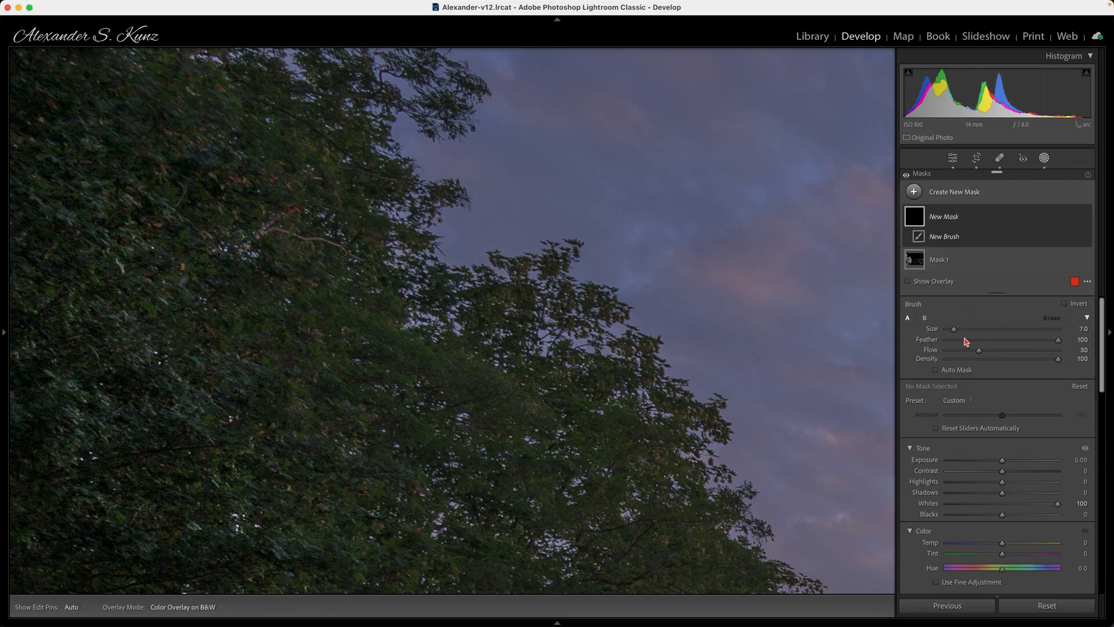
click(956, 400)
scroll(990, 526, down, 5)
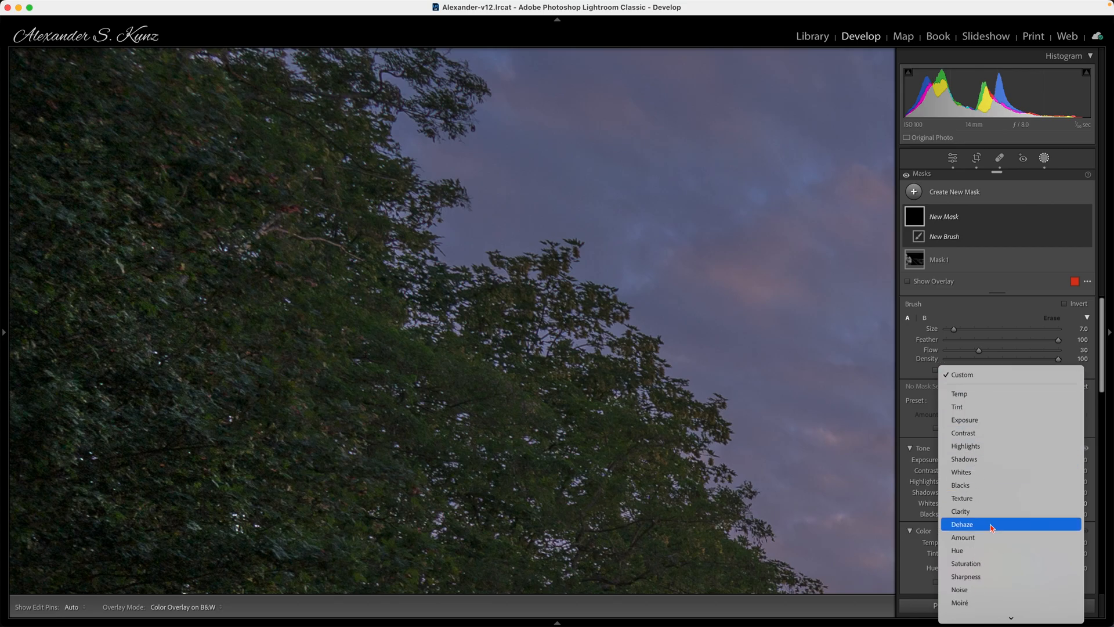
click(984, 496)
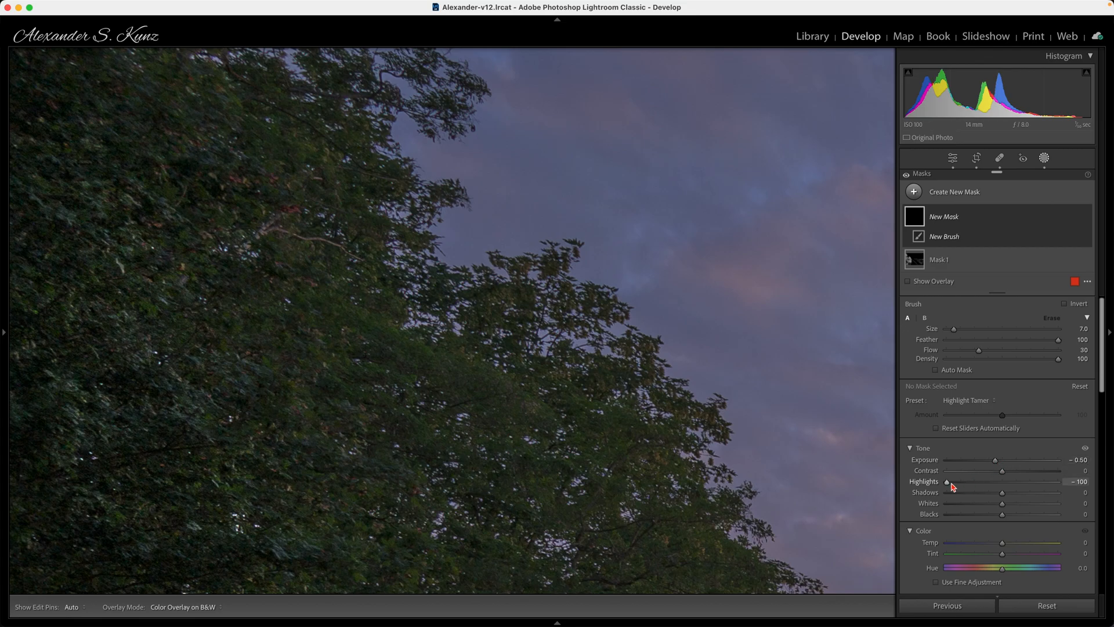
scroll(1028, 510, down, 3)
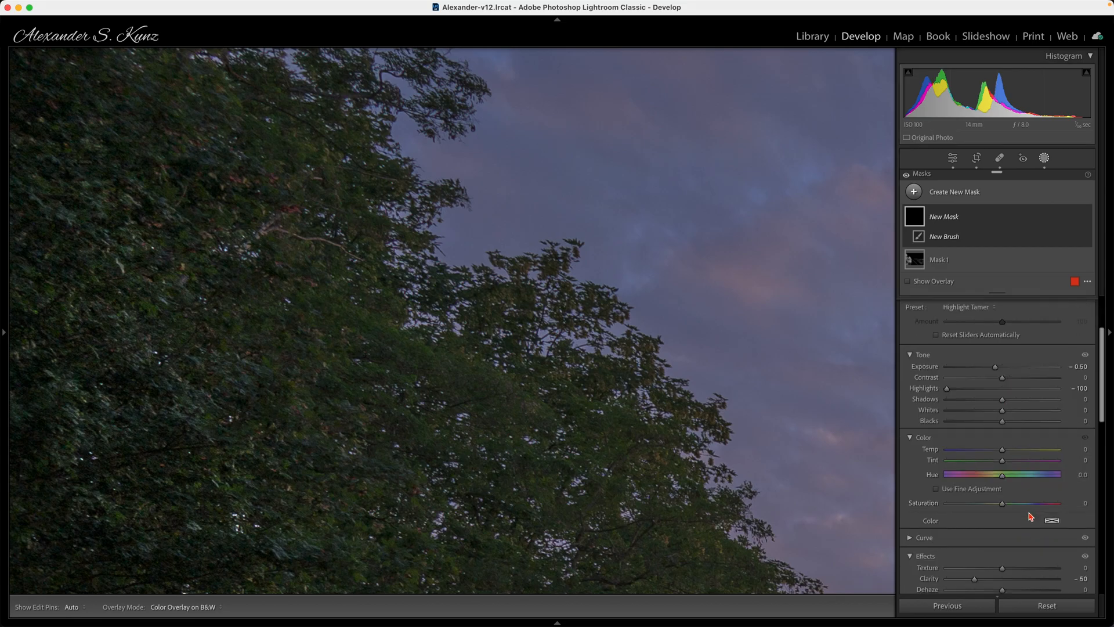
scroll(996, 570, down, 1)
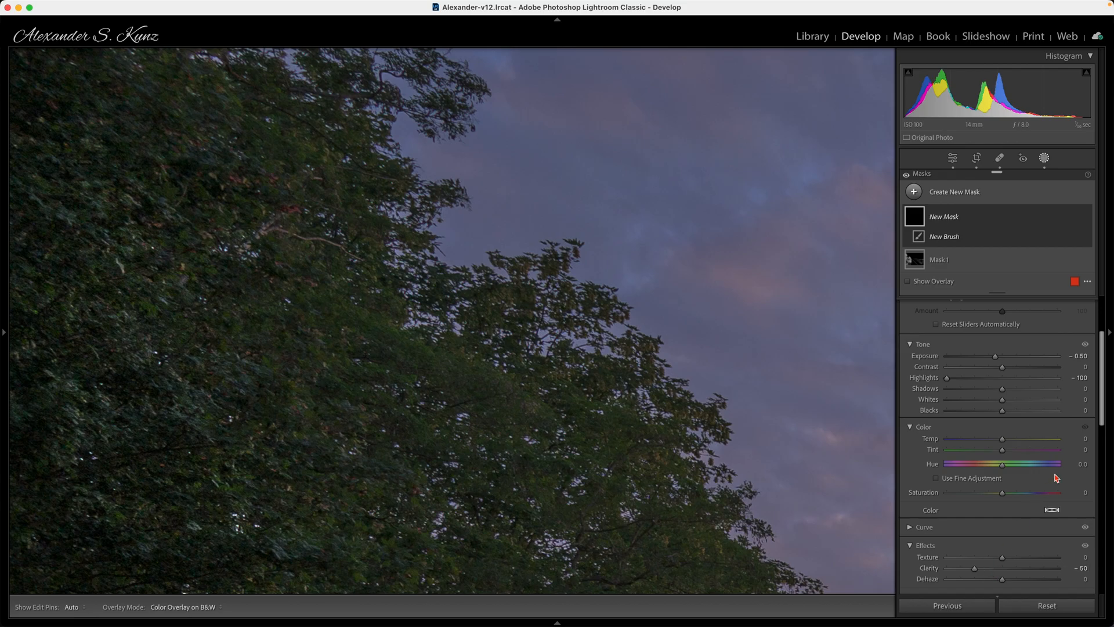
scroll(1053, 473, up, 3)
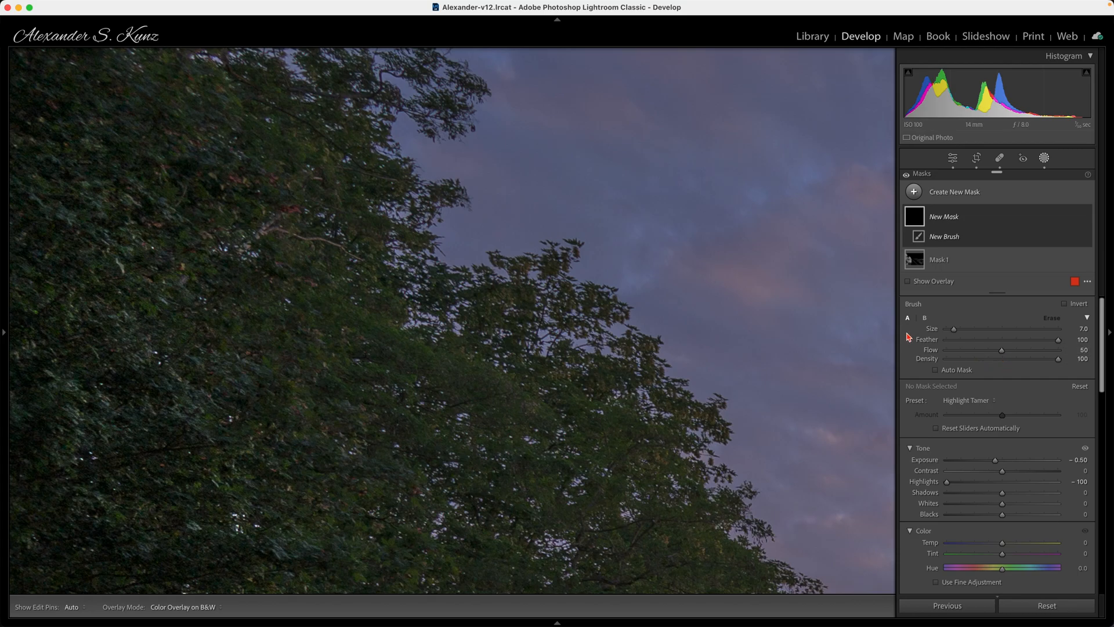
scroll(468, 333, down, 3)
Paint the mask over the bright sky gaps in the tree foliage with a size 6 brush.
mouse_move(460, 330)
mouse_down()
mouse_move(438, 332)
mouse_move(428, 313)
mouse_move(420, 321)
mouse_up()
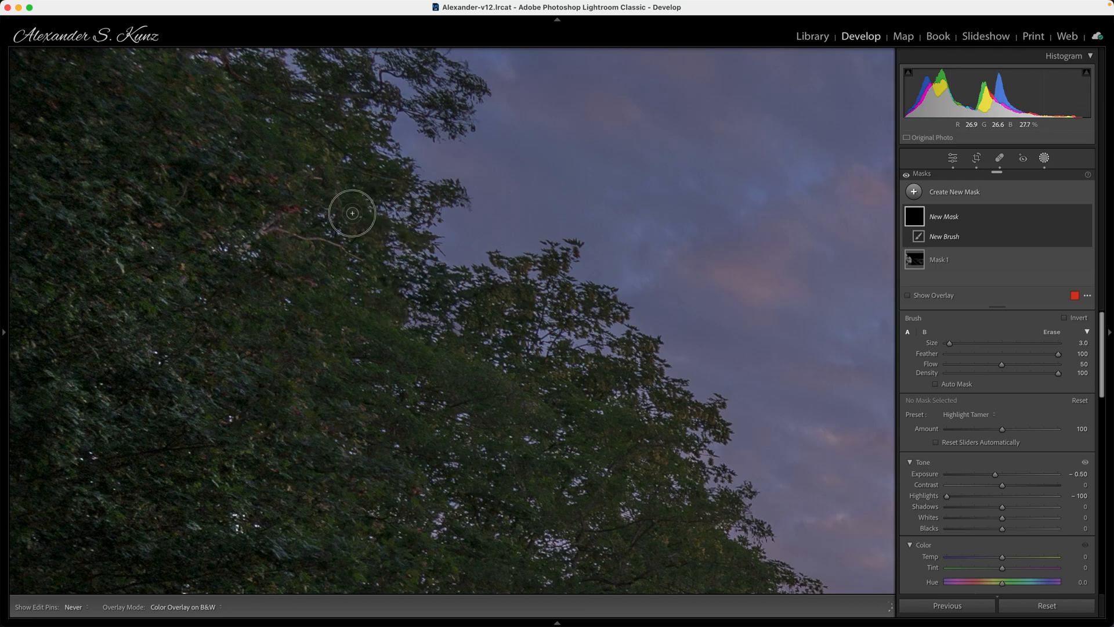
drag(351, 214, 383, 221)
scroll(349, 226, up, 3)
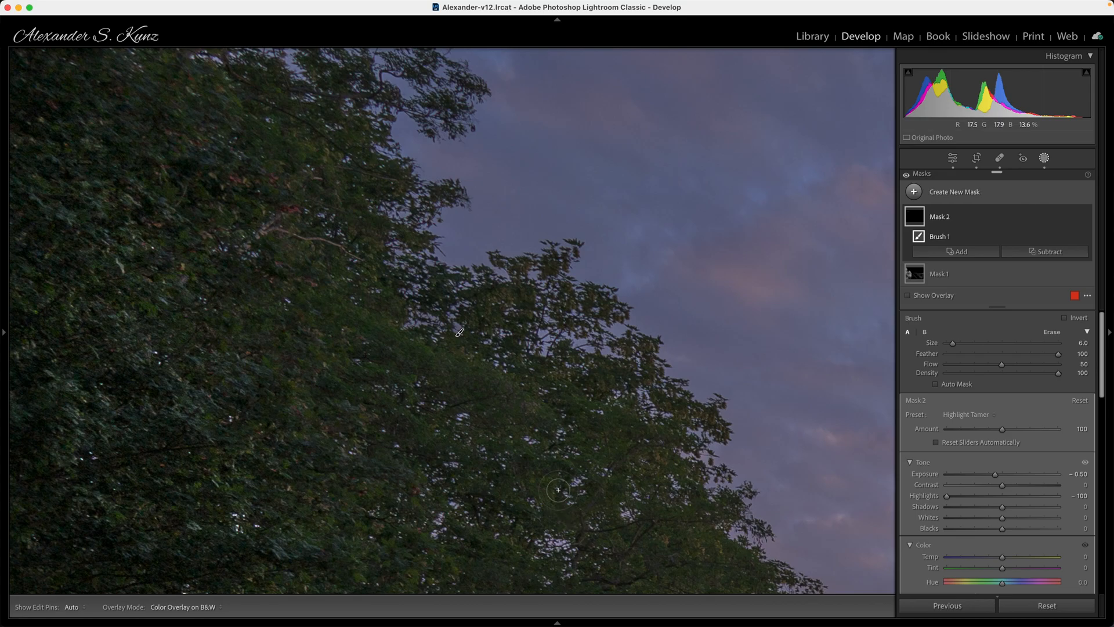
drag(559, 490, 557, 323)
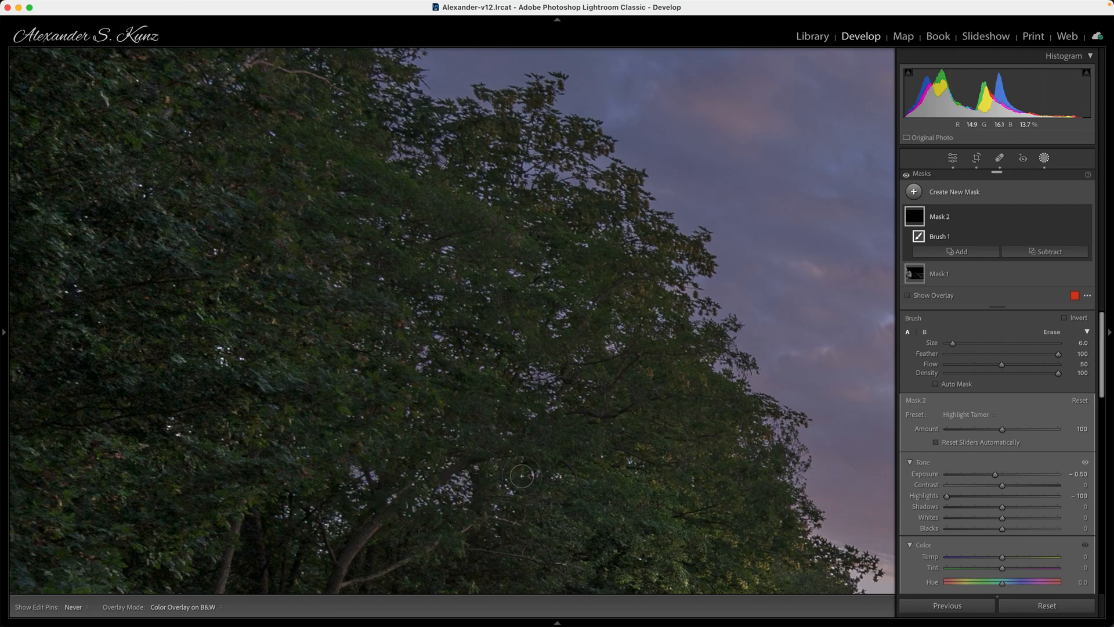
mouse_move(241, 357)
mouse_down()
mouse_move(202, 449)
mouse_move(161, 425)
mouse_move(176, 433)
mouse_up()
Toggle the edit pins' visibility to examine the painted foliage.
key(h)
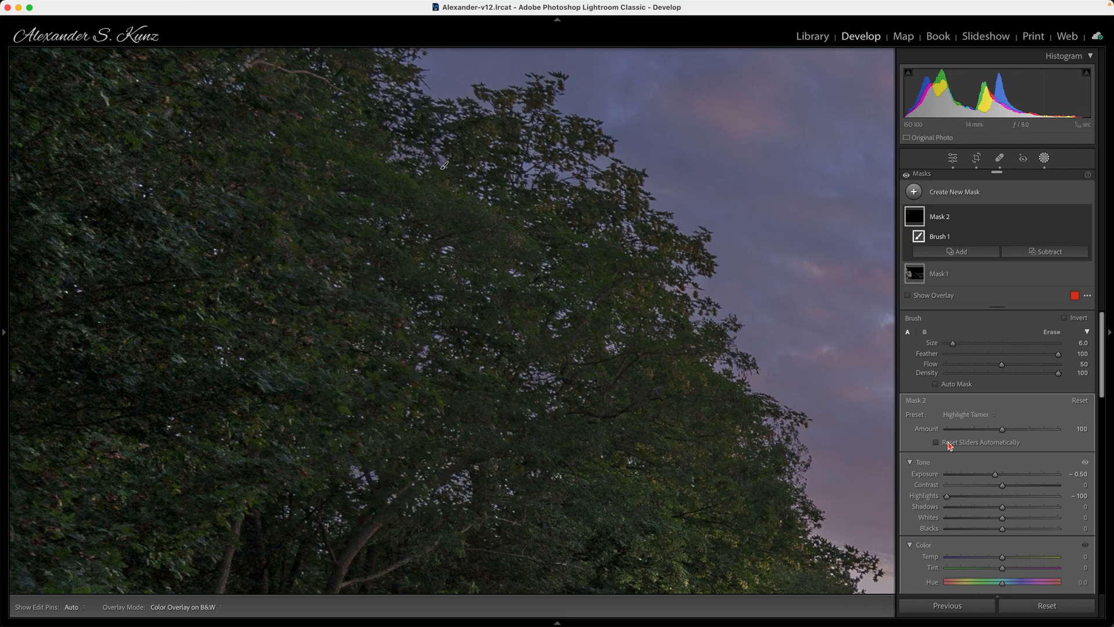
key(h)
key(h)
key(h)
key(h)
Heal the spot in the foliage beside the curved branch with a size 9 Heal brush and return to the full photo.
drag(539, 536, 581, 281)
key(h)
drag(257, 347, 419, 314)
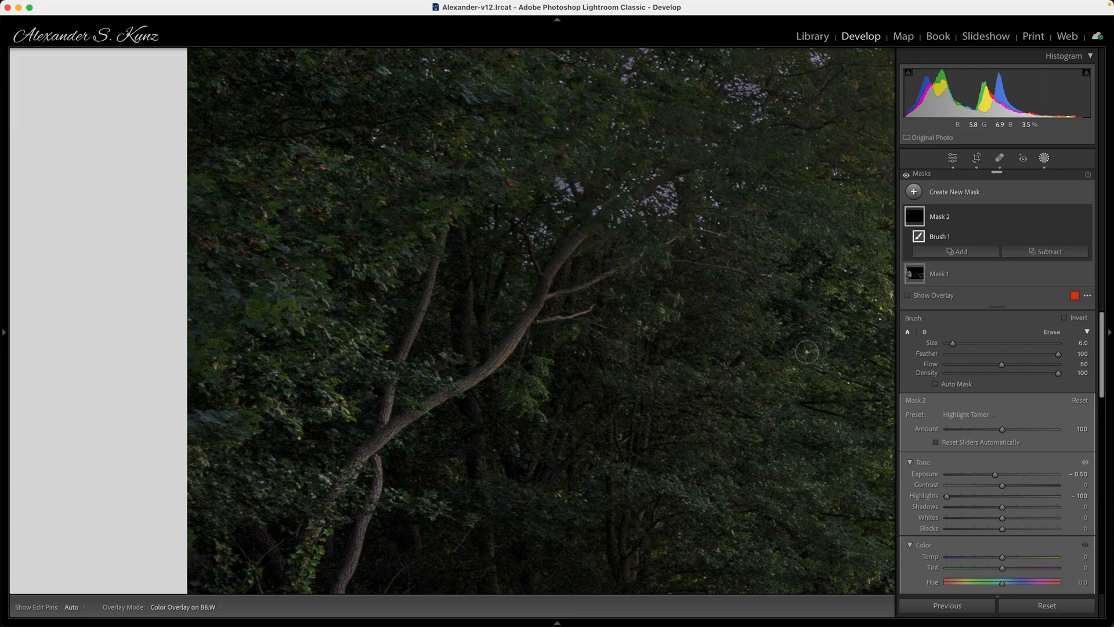
key(q)
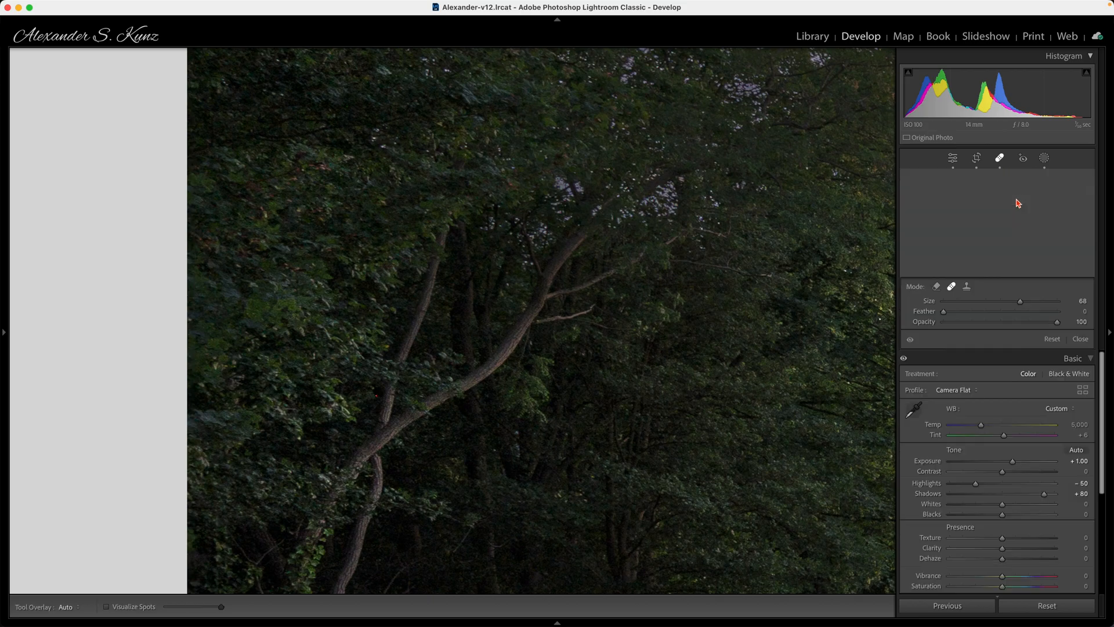
scroll(398, 363, down, 10)
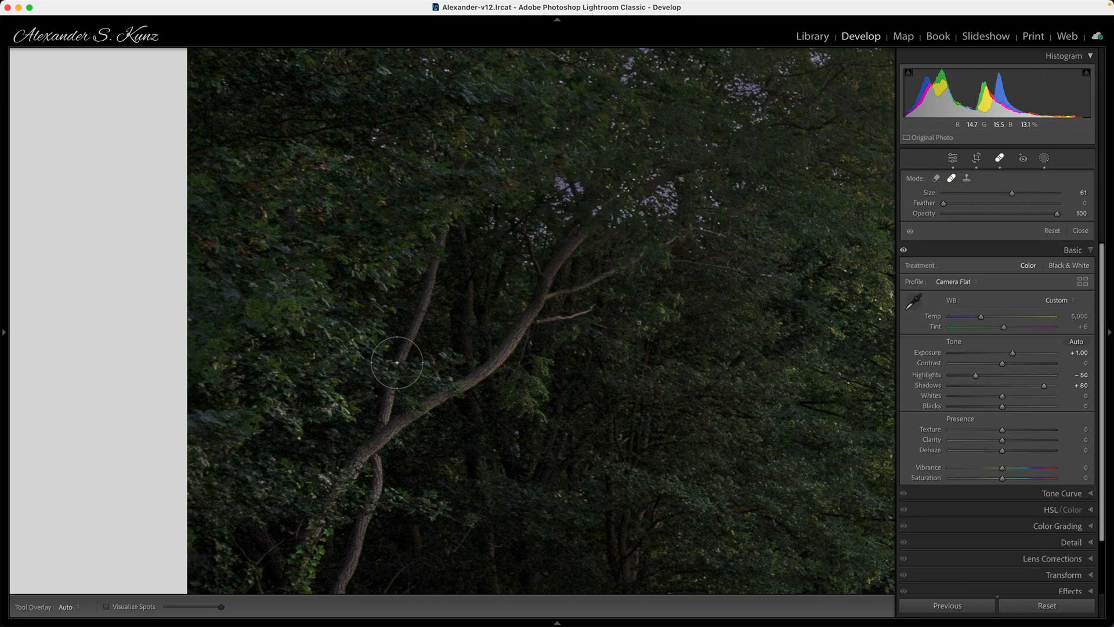
click(375, 396)
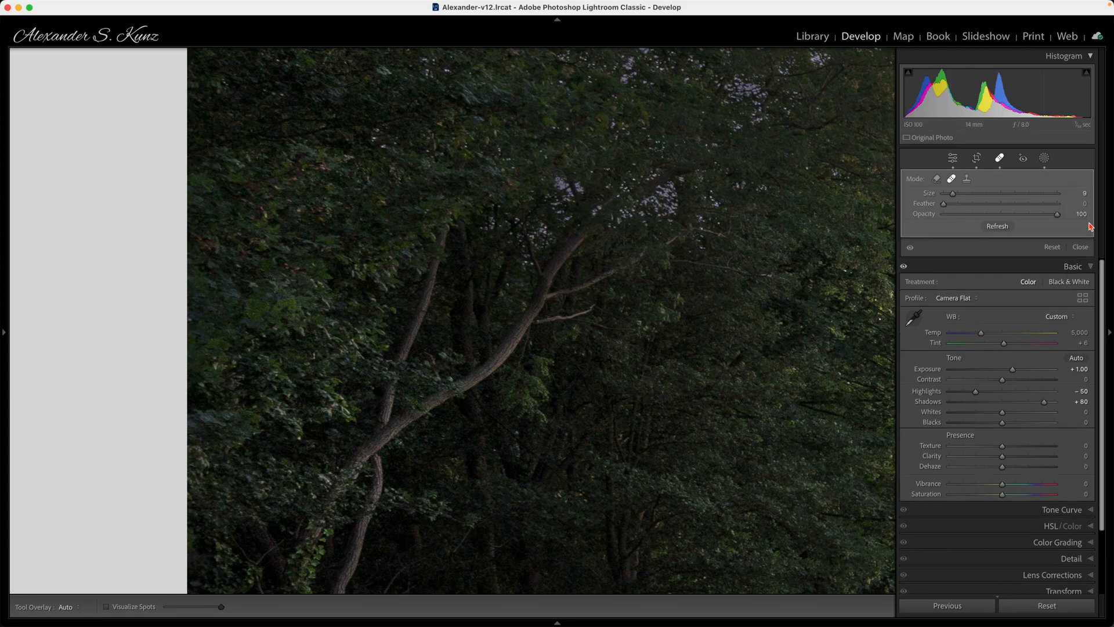
click(1005, 154)
click(618, 404)
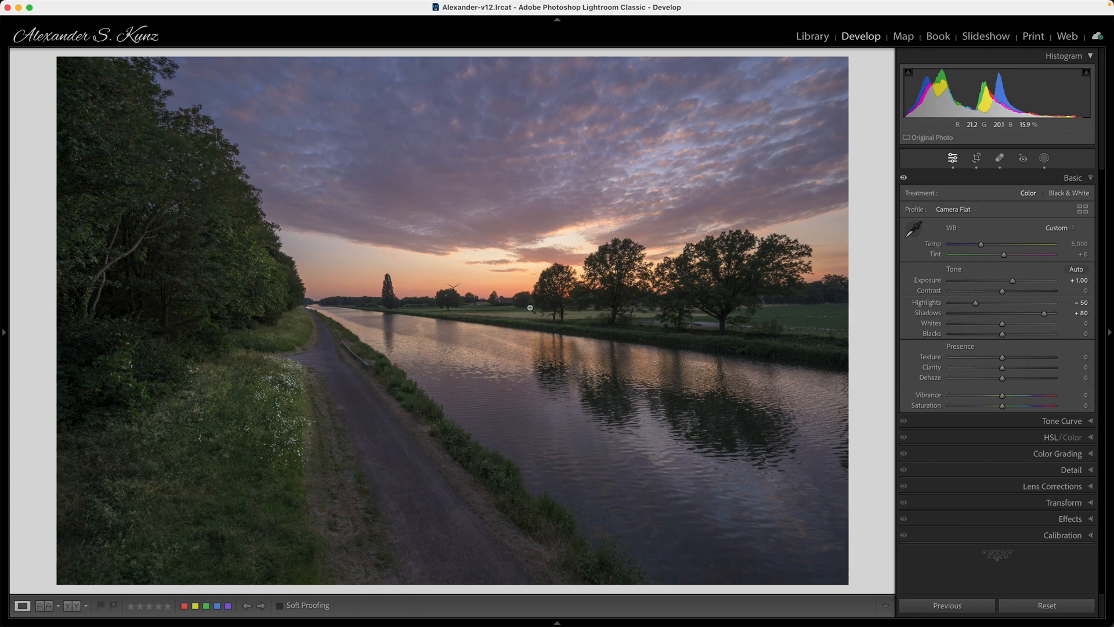
Set the photo's Vibrance to +35.
drag(1002, 395, 1023, 399)
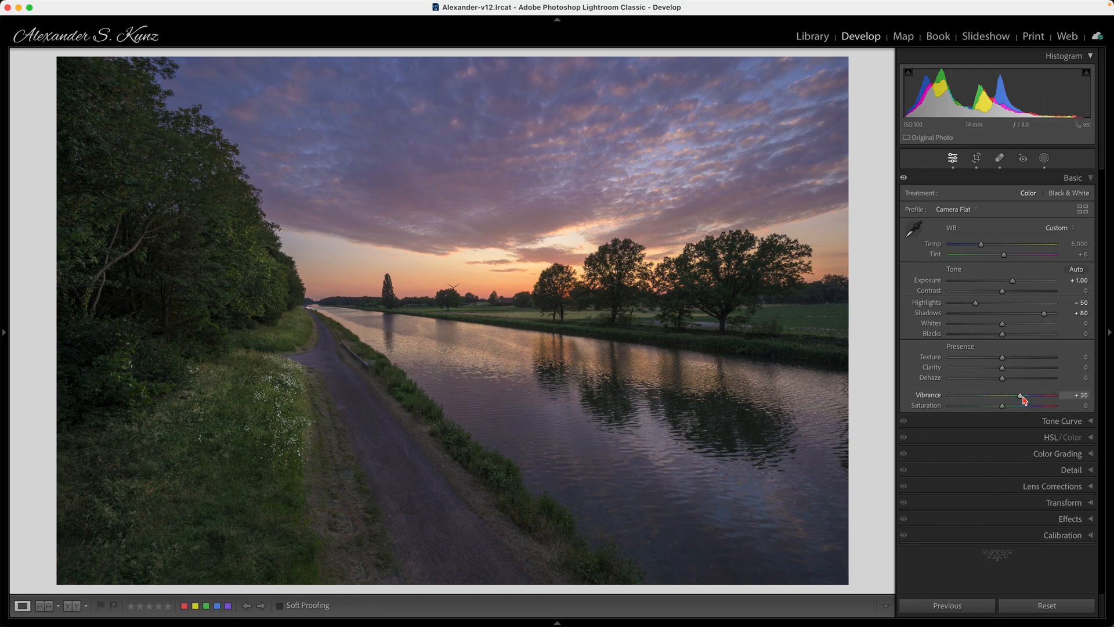
Try the Adobe Color profile and return to Camera Flat.
click(976, 209)
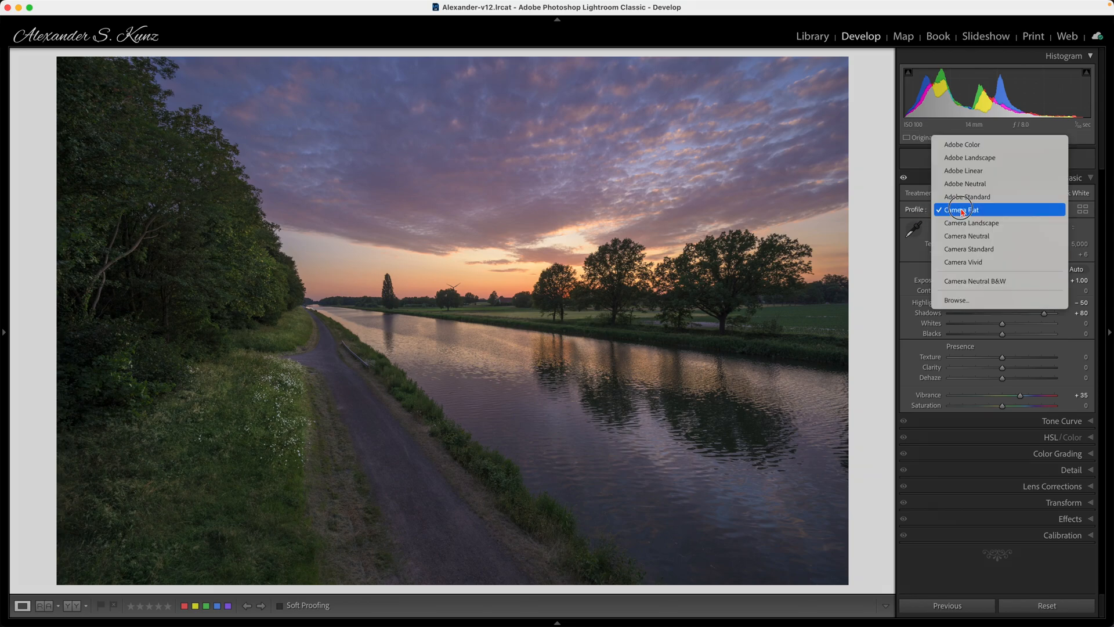
click(973, 145)
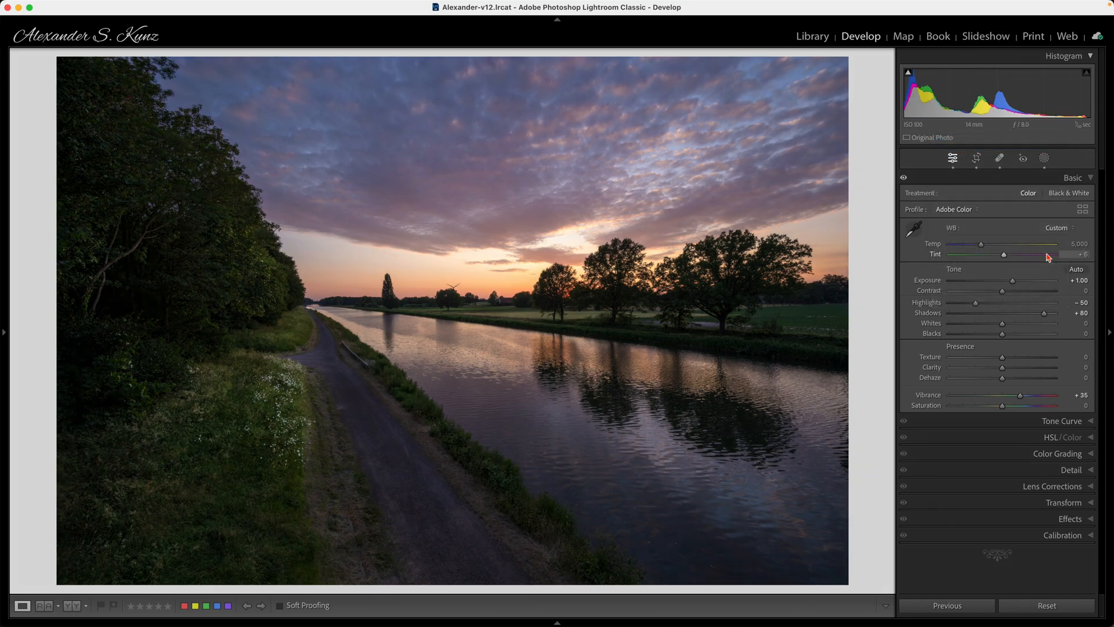
click(960, 212)
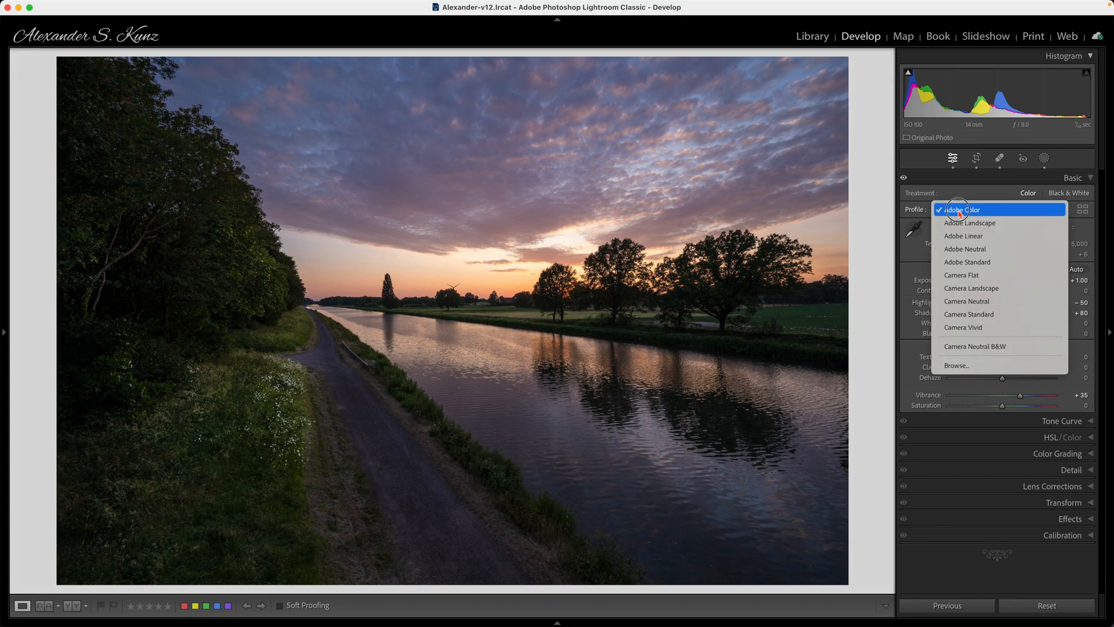
click(1024, 278)
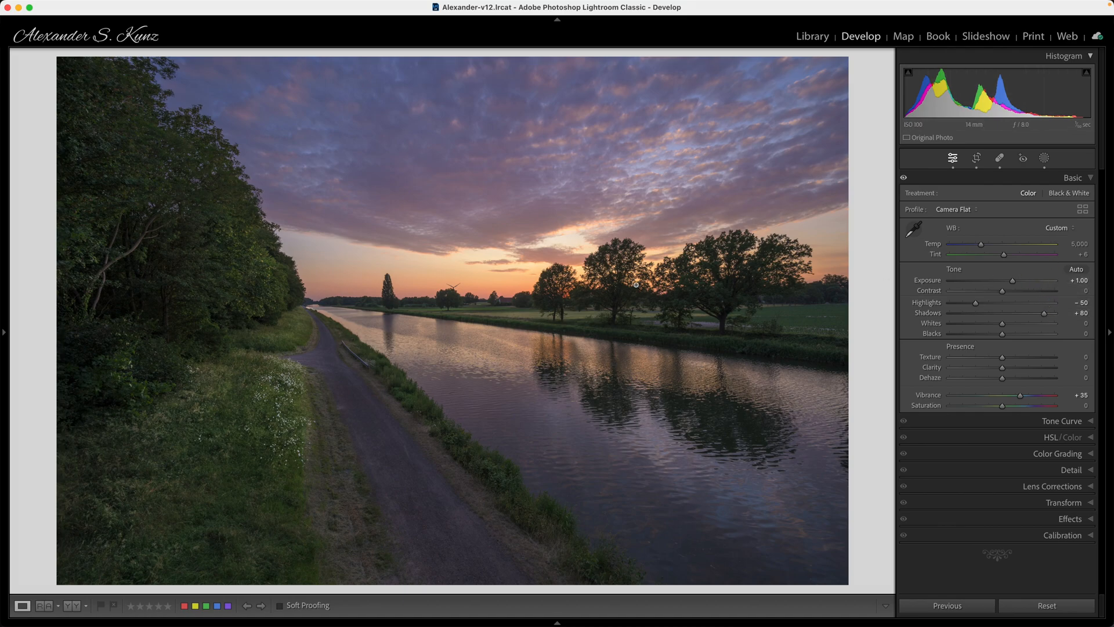
Warm the white balance to a Temp of 5,132 and a Tint of +12.
drag(983, 245, 1008, 257)
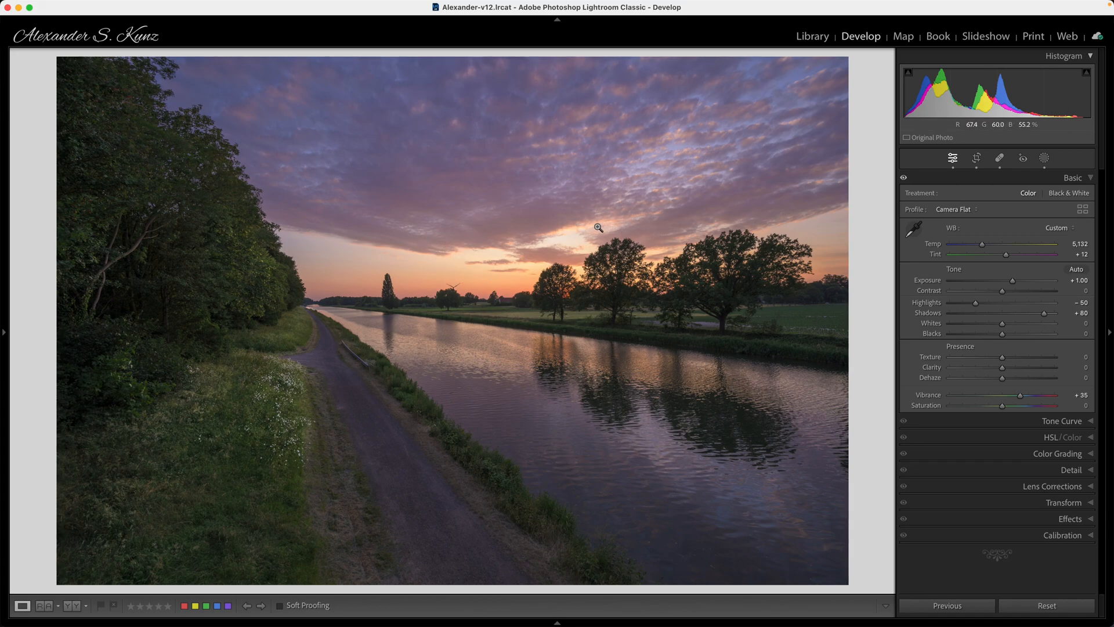
Create a radial gradient mask with Exposure reset to 0, Highlights at −50 and Clarity at −50.
click(1044, 160)
click(983, 193)
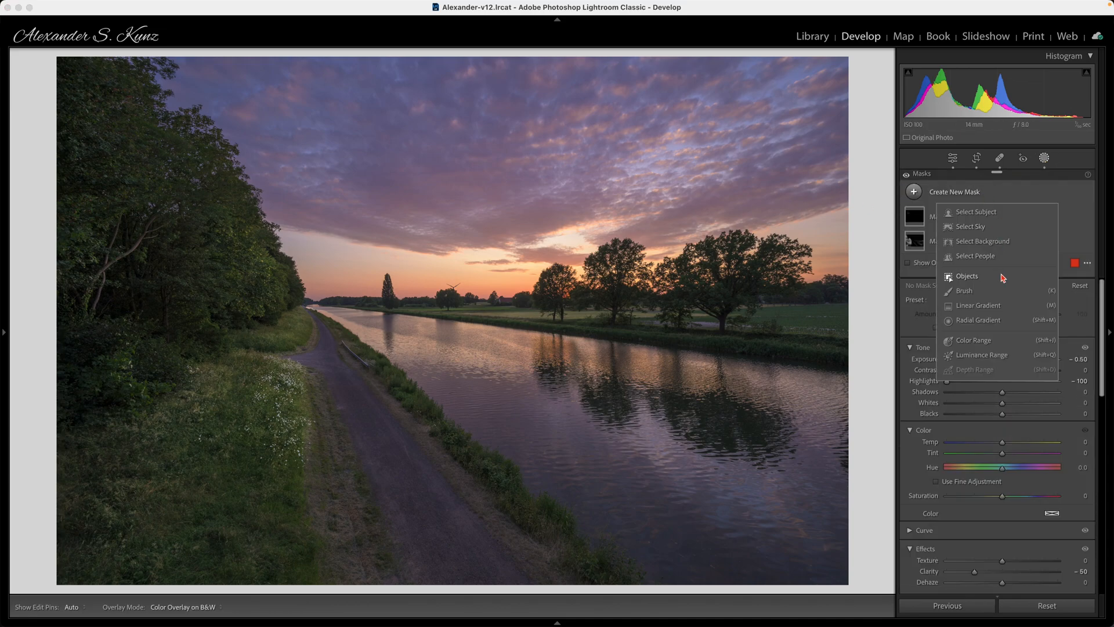
click(962, 277)
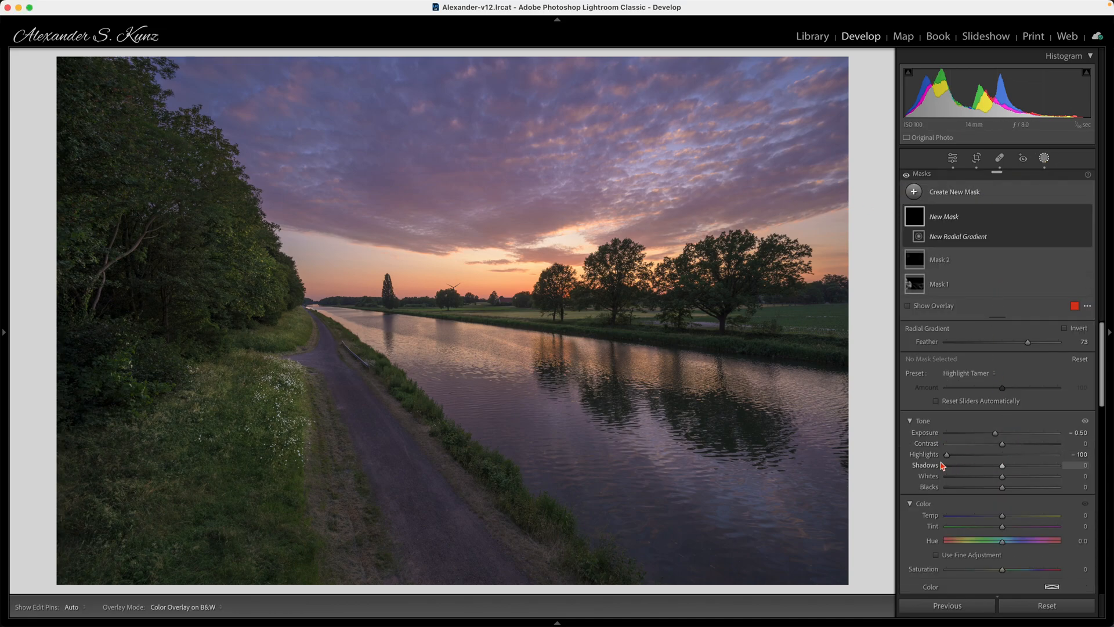
double_click(995, 433)
drag(948, 456, 976, 458)
scroll(987, 511, down, 3)
drag(1003, 569, 974, 569)
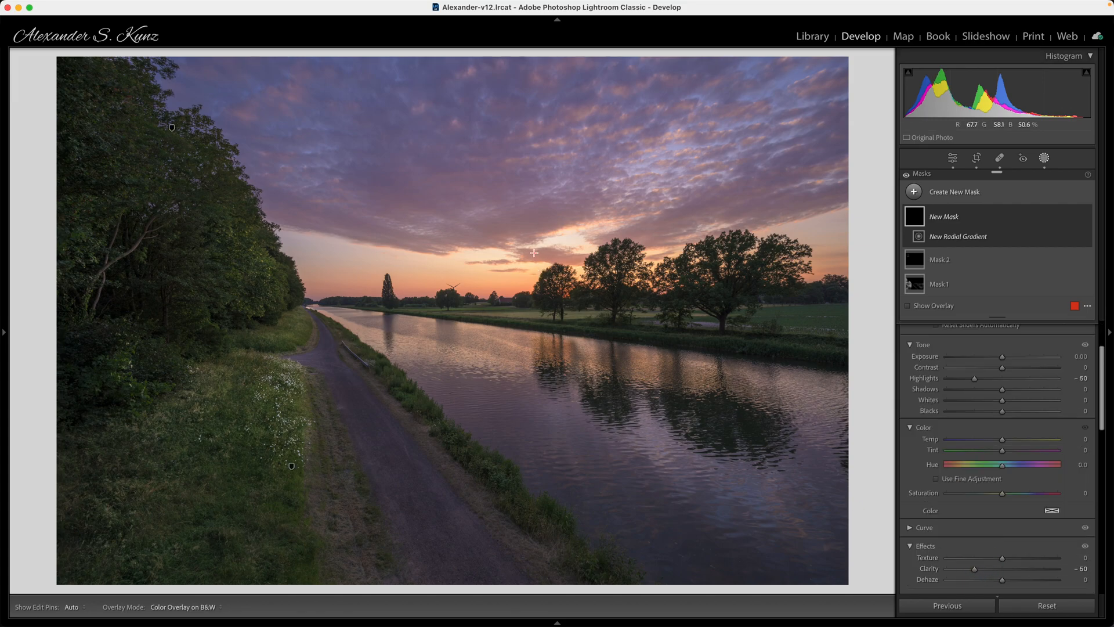
Draw a wide, slightly tilted radial gradient over the sunset glow and set its Highlights to −25.
drag(530, 250, 739, 355)
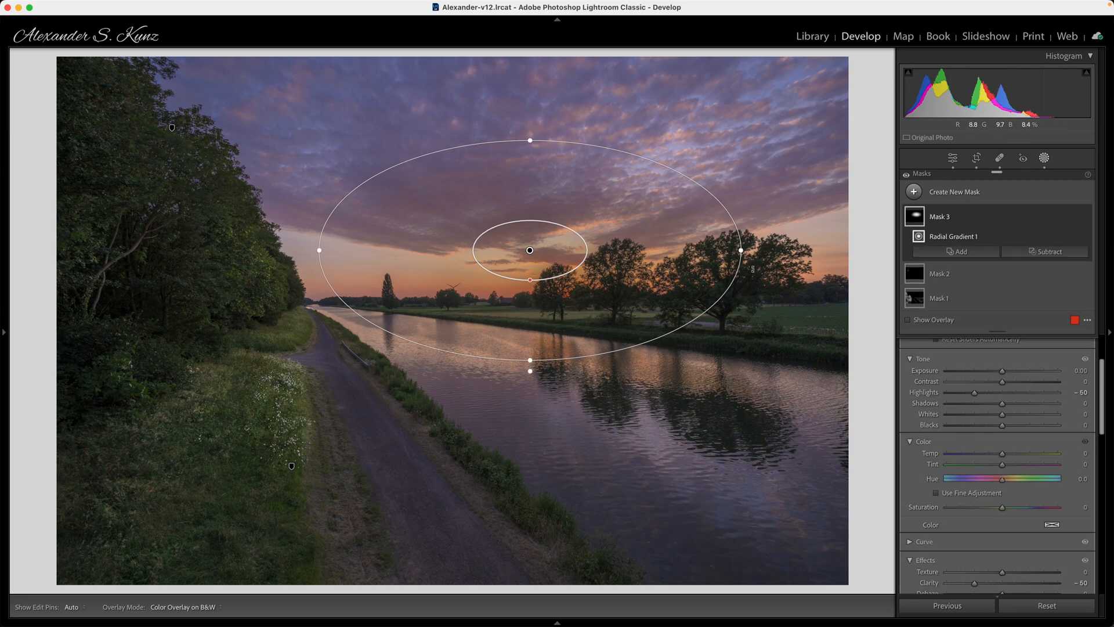
drag(530, 371, 537, 370)
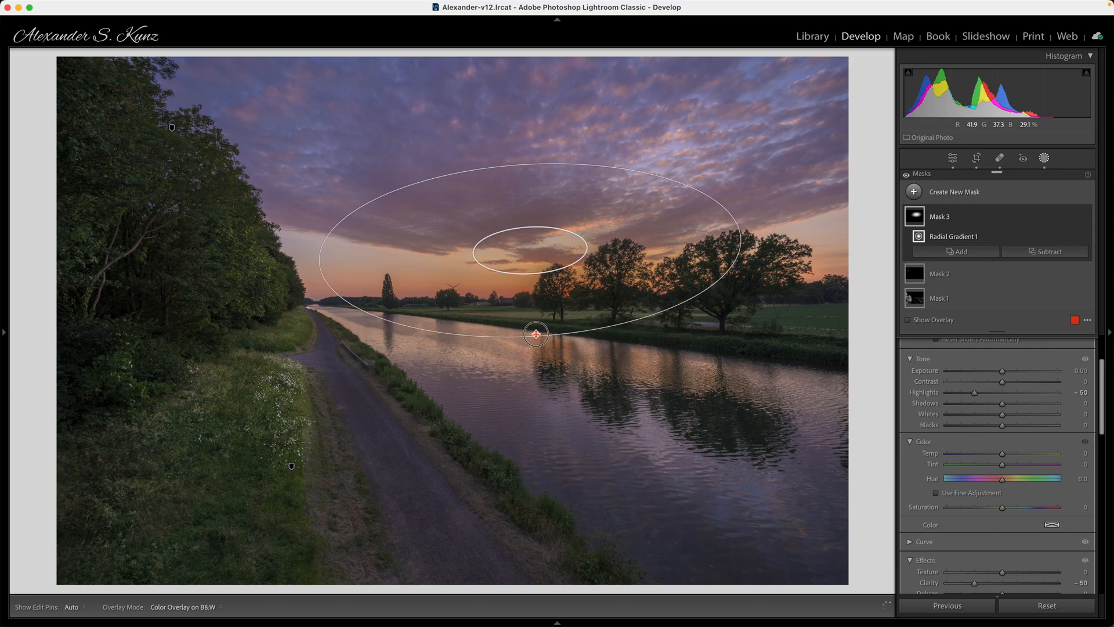
drag(975, 394, 985, 396)
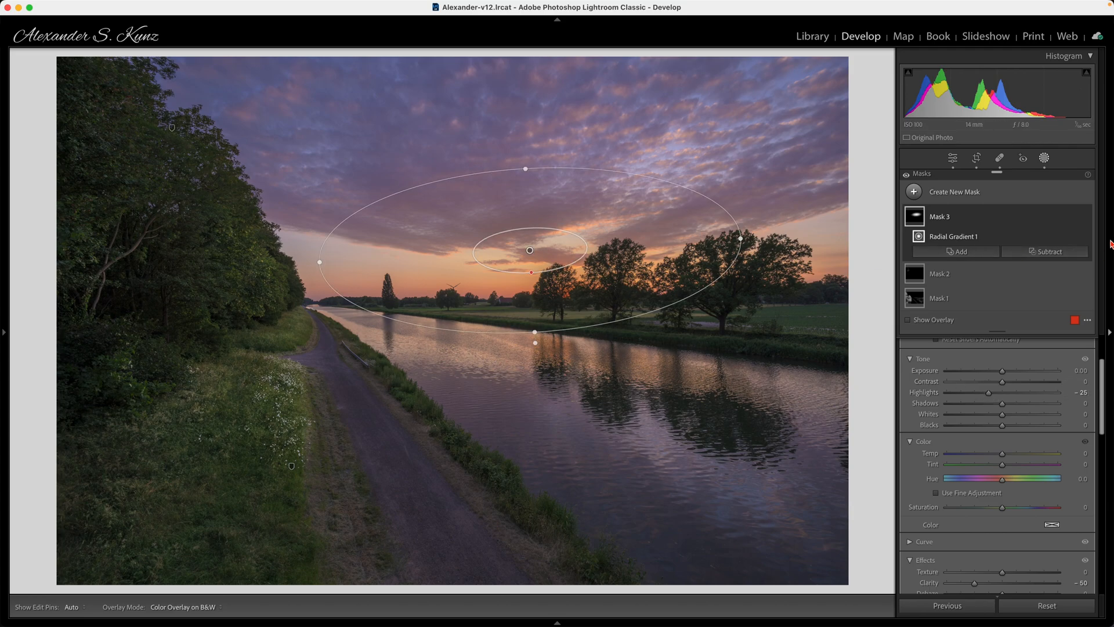
Toggle the radial mask's visibility to compare the sunset with and without it.
click(1087, 217)
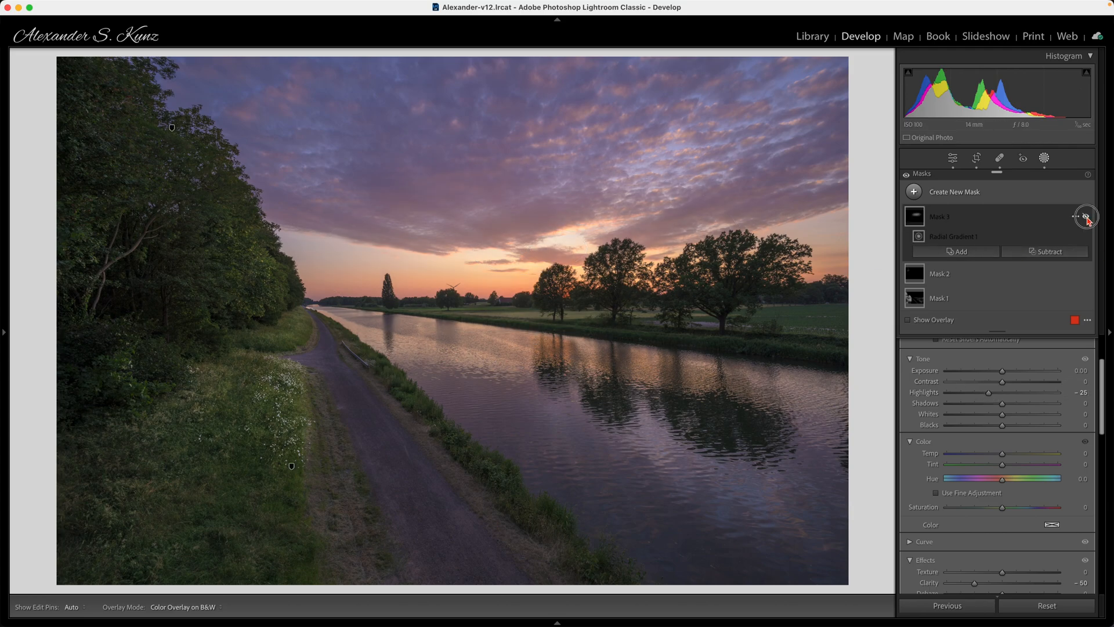
click(1086, 217)
click(1086, 217)
click(1086, 218)
Widen the radial gradient across the horizon, enlarge its inner ellipse, and compare the photo with the mask hidden and shown.
drag(317, 263, 264, 265)
drag(529, 274, 532, 288)
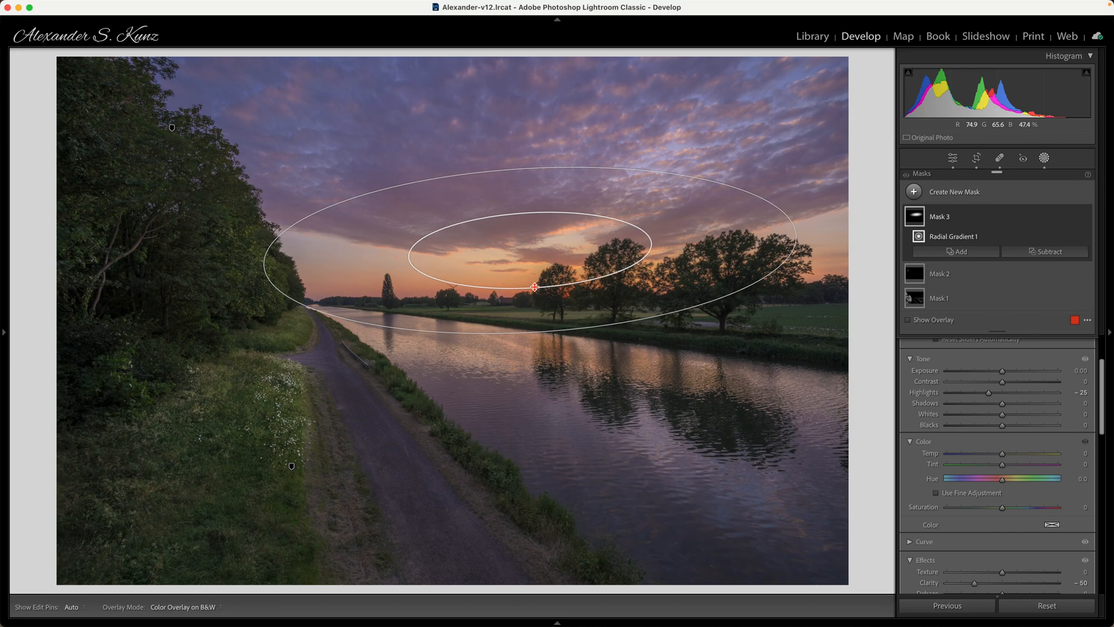
click(1085, 217)
click(1086, 217)
click(1086, 217)
click(1086, 217)
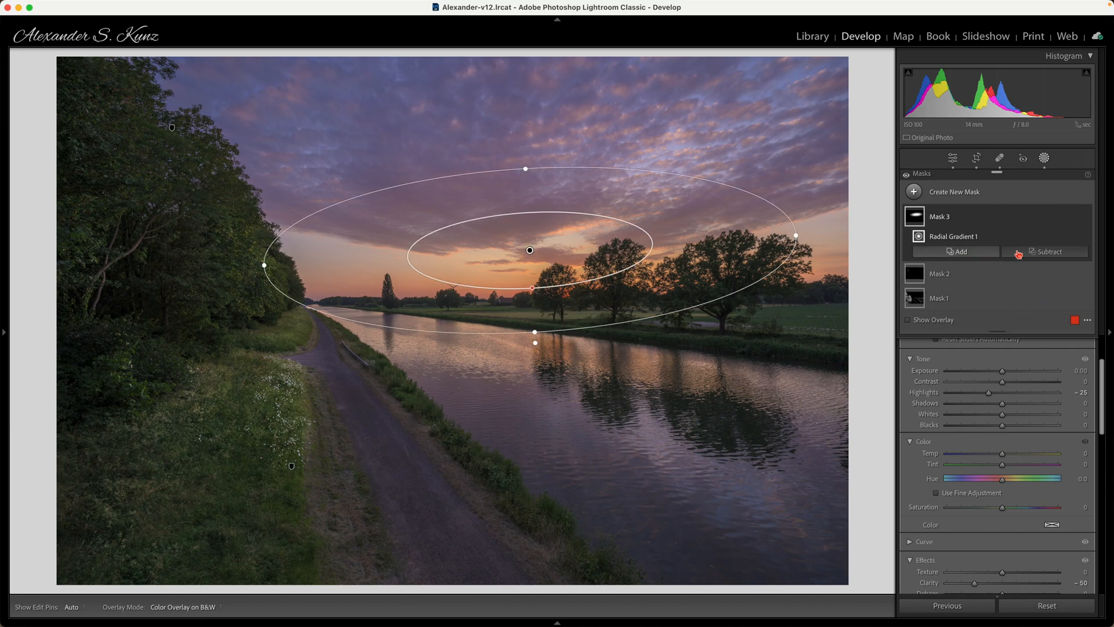
Intersect the sunset's radial gradient mask with a sky selection and inspect the resulting mask's overlay.
key(alt)
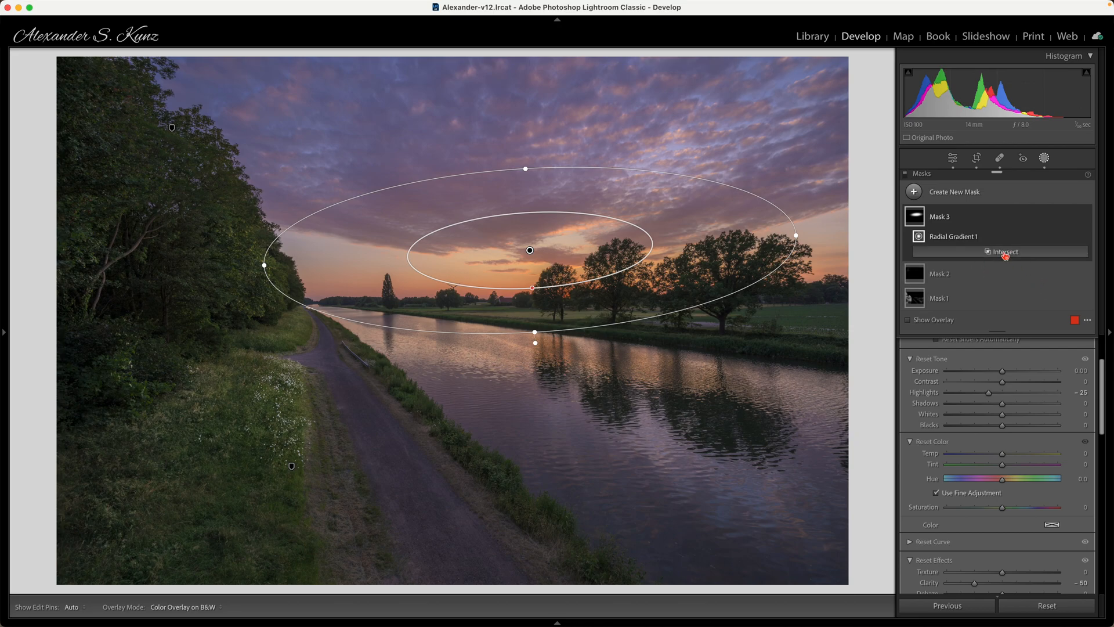
alt+click(1005, 253)
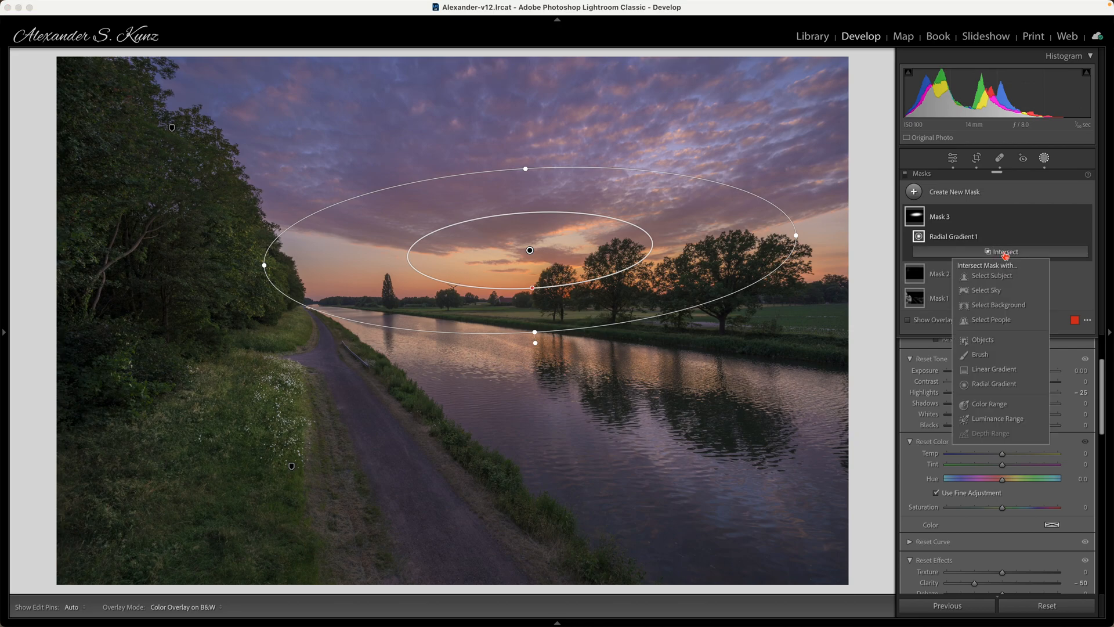
click(986, 290)
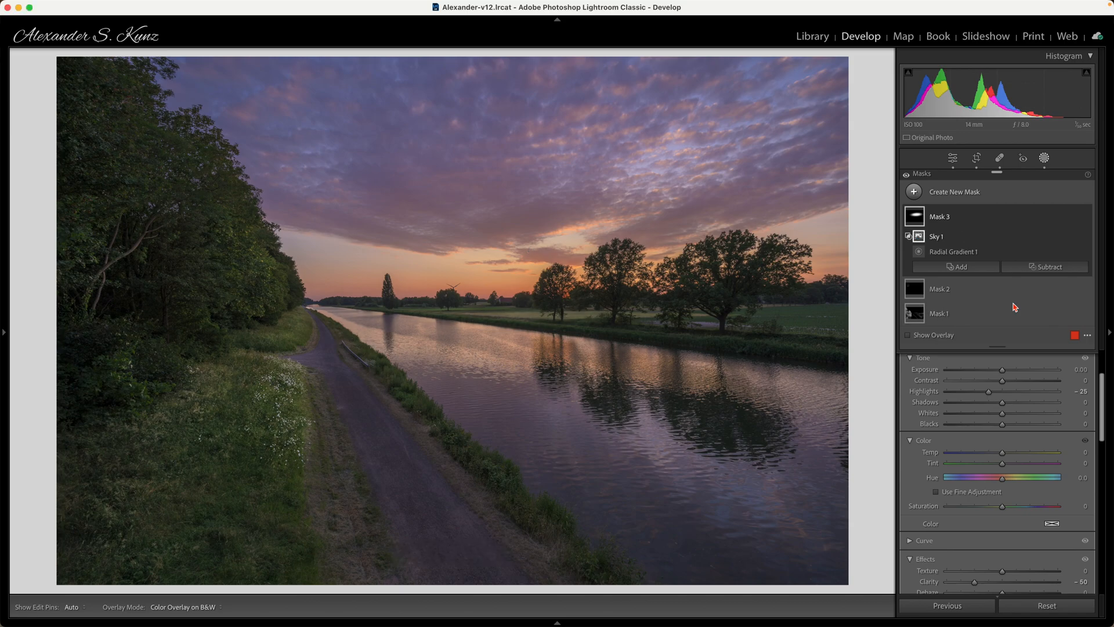
mouse_move(916, 218)
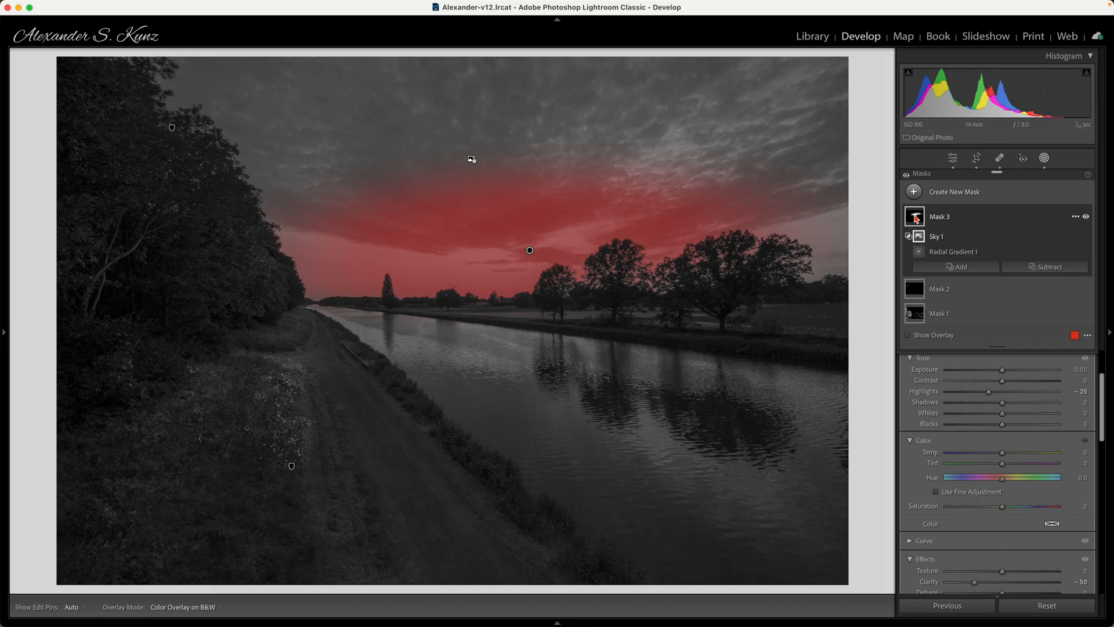
mouse_move(921, 255)
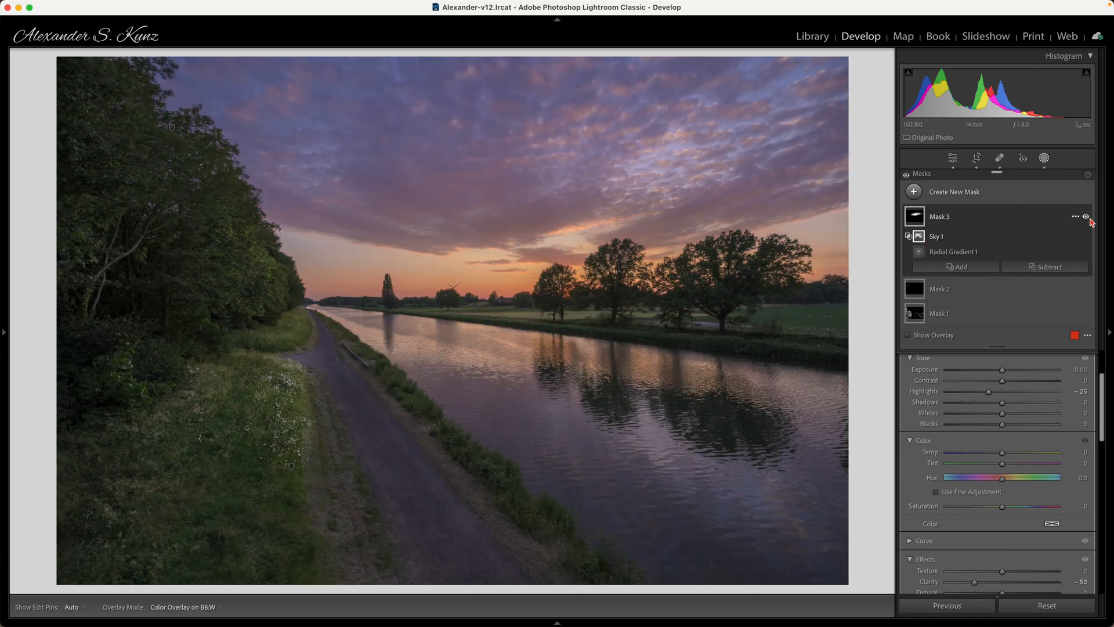
Toggle the sky-intersected sunset mask's visibility to compare the brightest tones in the photo and histogram.
click(1085, 217)
click(1086, 217)
click(948, 217)
click(1052, 162)
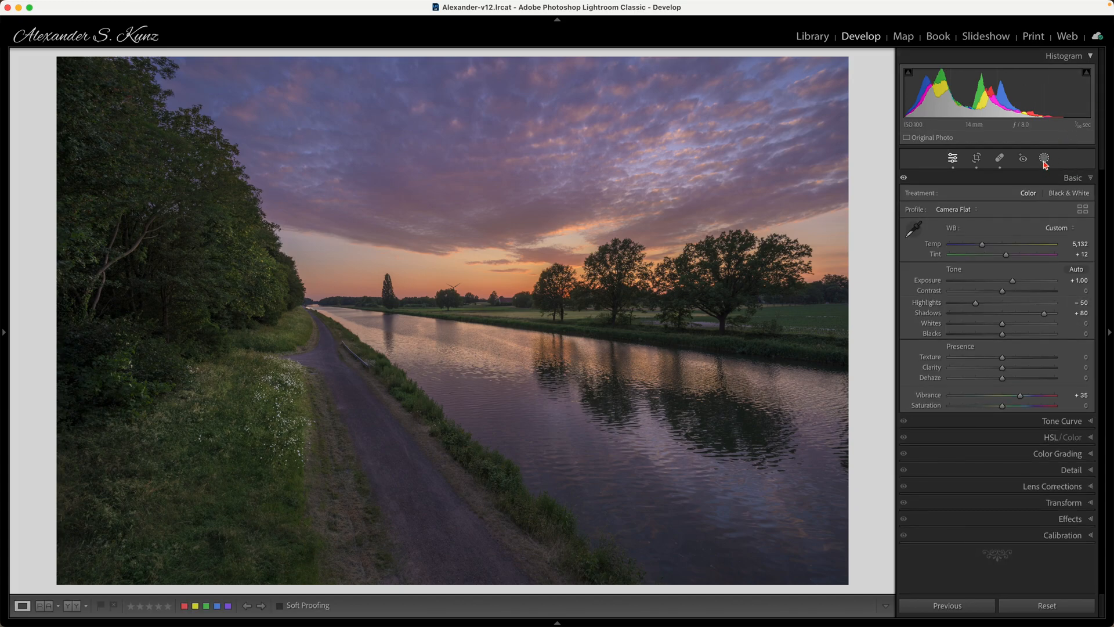
click(1045, 162)
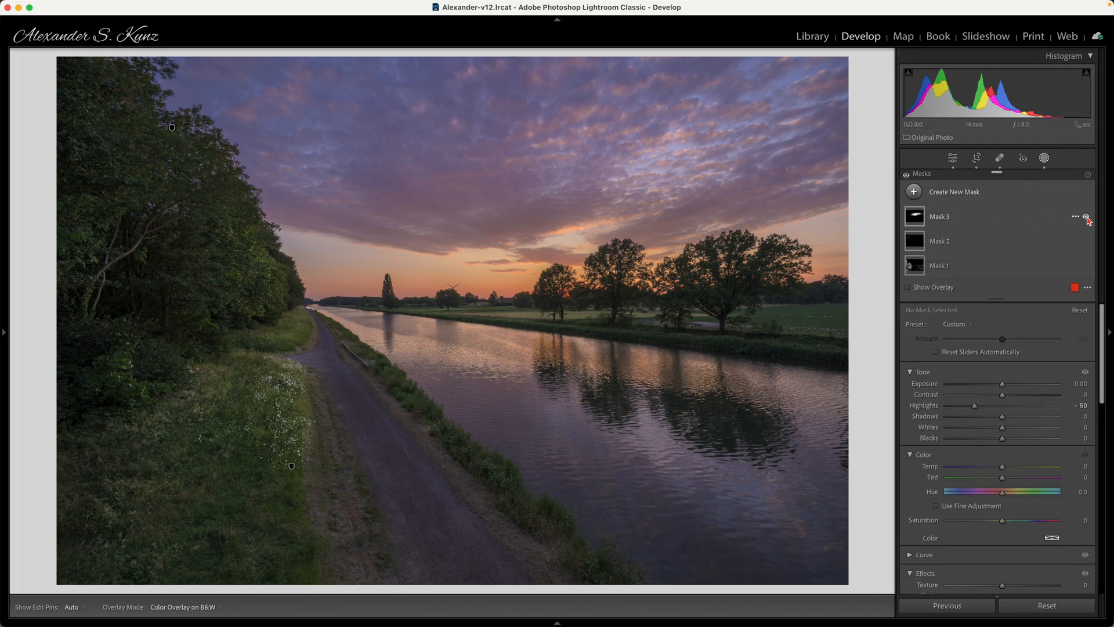
click(1086, 217)
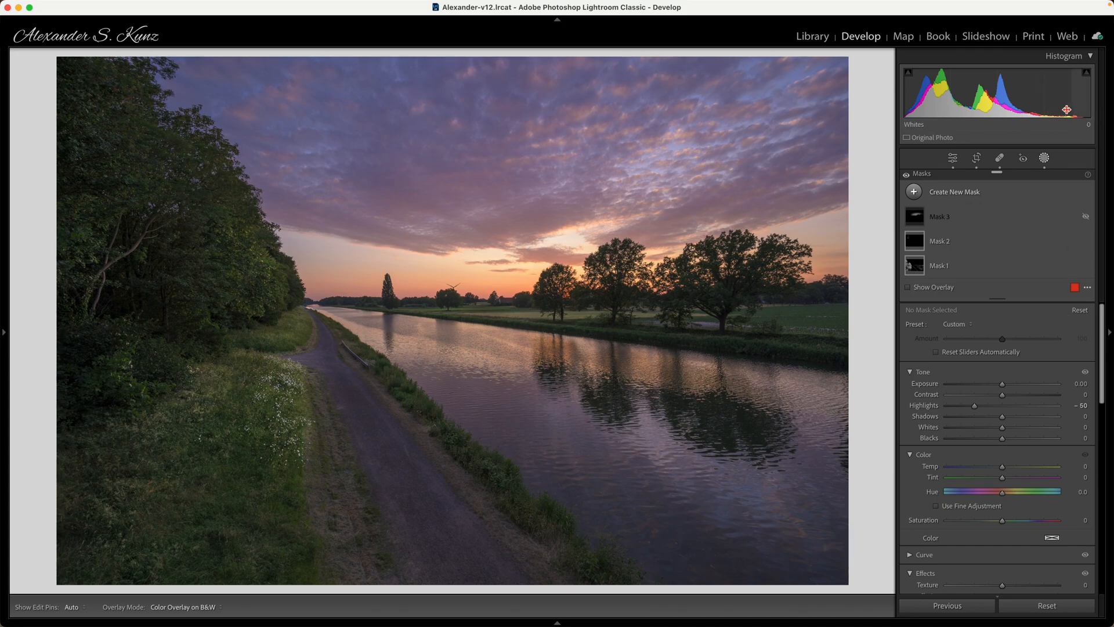
click(1085, 216)
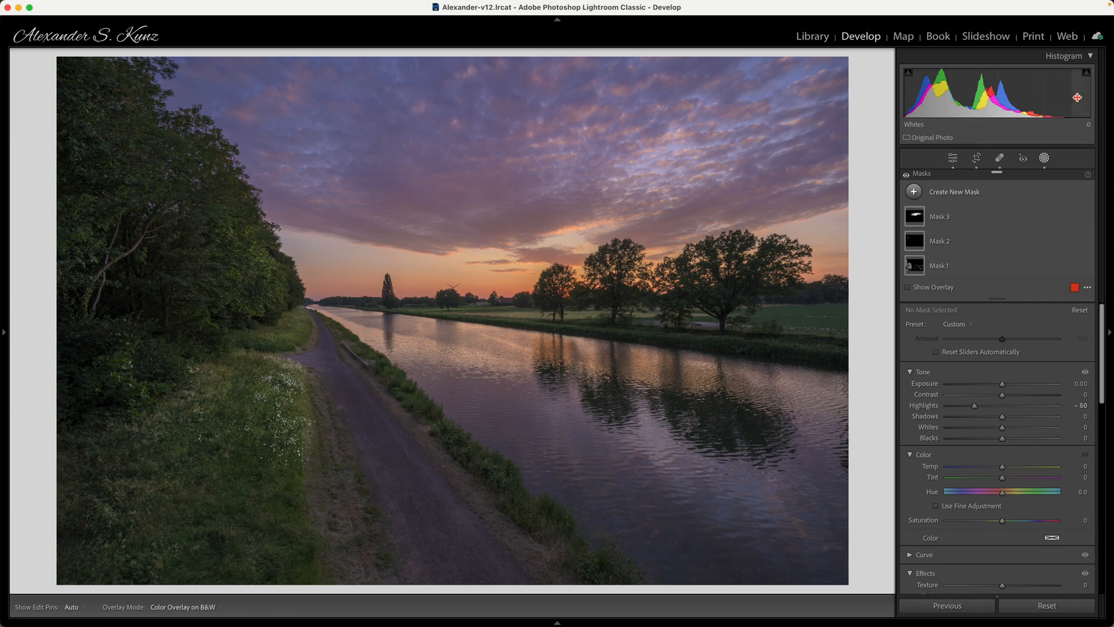
Raise the photo's global Whites to +55.
click(1045, 158)
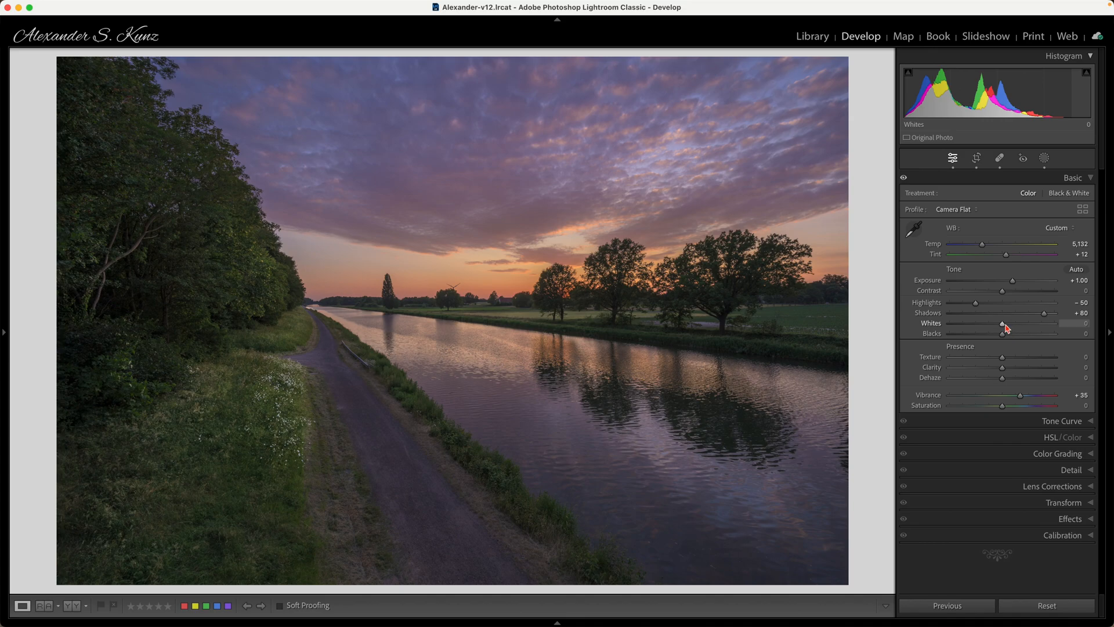
drag(1003, 325, 1034, 328)
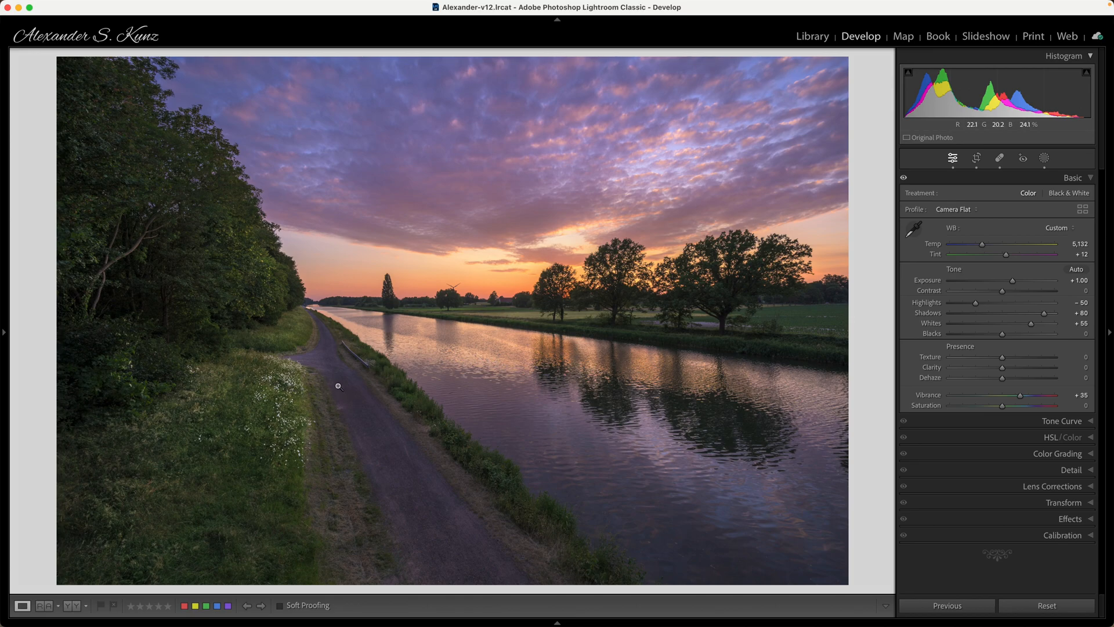
Brush the canal path into Mask 1 with Flow 30, reducing the brush to size 4 for the distant part.
click(1044, 158)
click(923, 262)
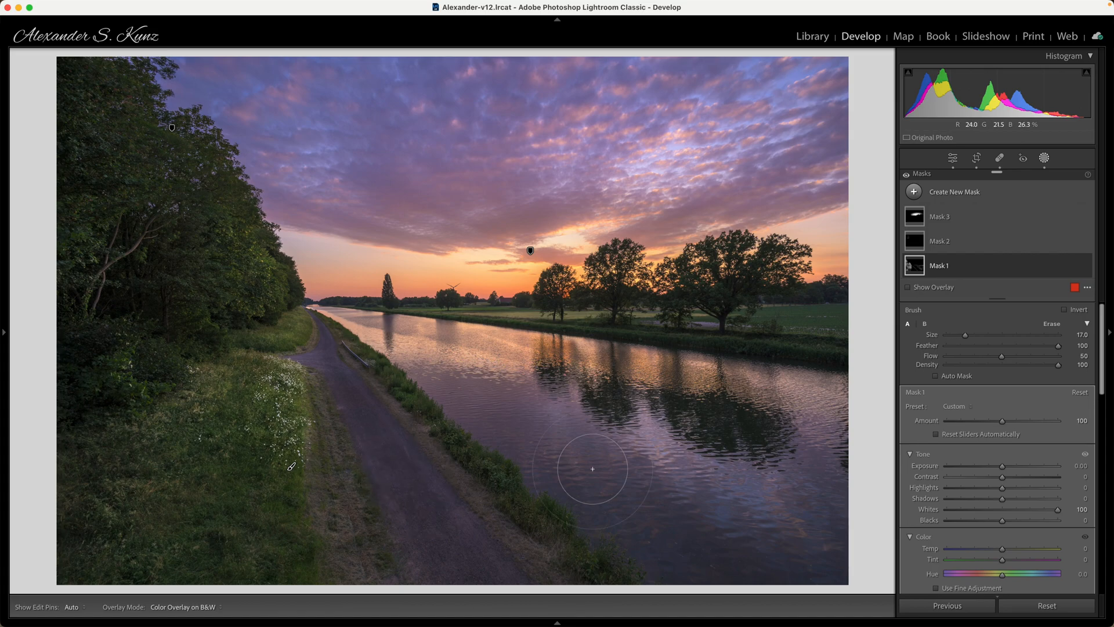
key(3)
scroll(357, 423, down, 4)
key(h)
mouse_move(334, 373)
mouse_down()
mouse_move(403, 544)
mouse_move(332, 366)
mouse_move(498, 584)
mouse_move(336, 363)
mouse_move(349, 412)
mouse_move(343, 391)
mouse_move(351, 402)
mouse_move(367, 384)
mouse_move(420, 434)
mouse_move(346, 454)
mouse_move(334, 416)
mouse_move(379, 505)
mouse_move(453, 465)
mouse_up()
scroll(348, 400, down, 4)
key(h)
scroll(321, 350, down, 4)
key(h)
scroll(321, 350, down, 1)
key(h)
key(h)
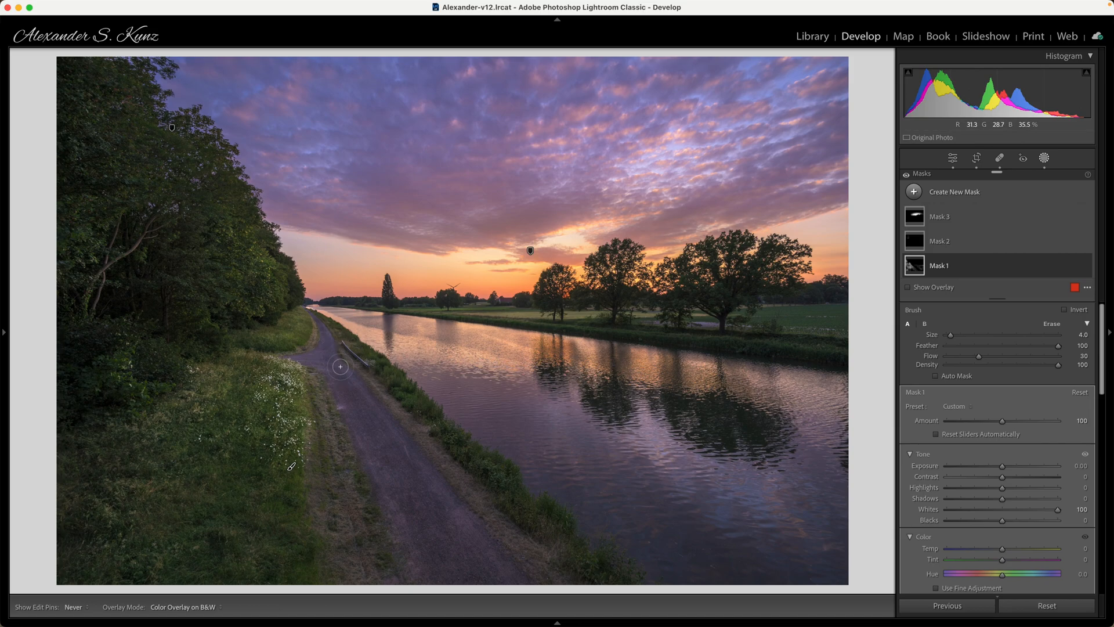
key(h)
click(1045, 158)
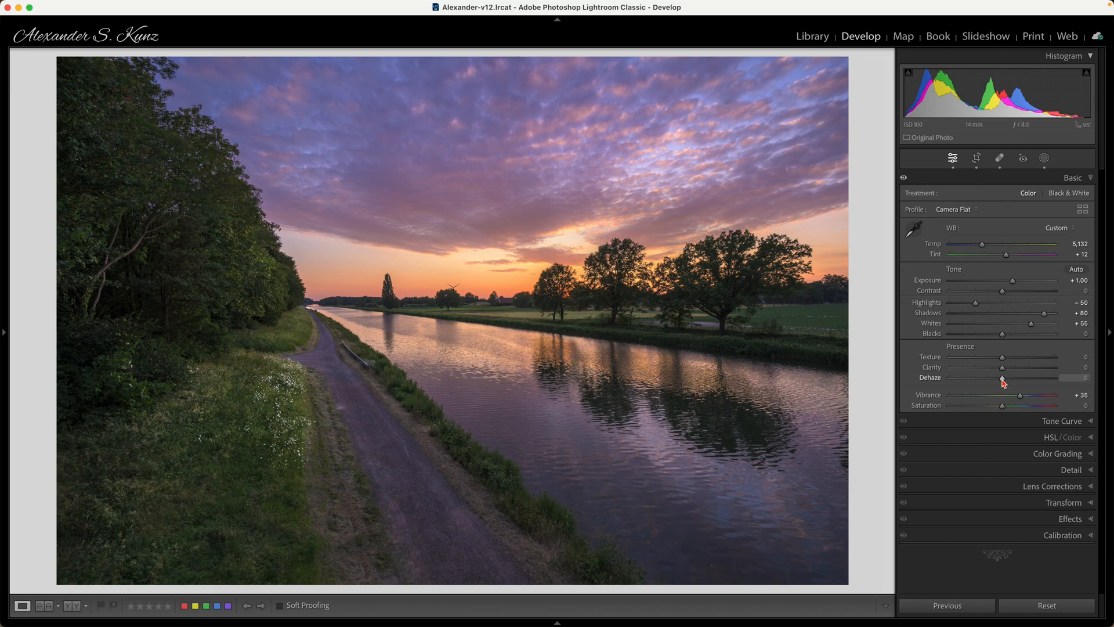
Set the photo's global Dehaze to −14 and cool the white balance Temp to 4,961.
drag(1004, 383, 995, 384)
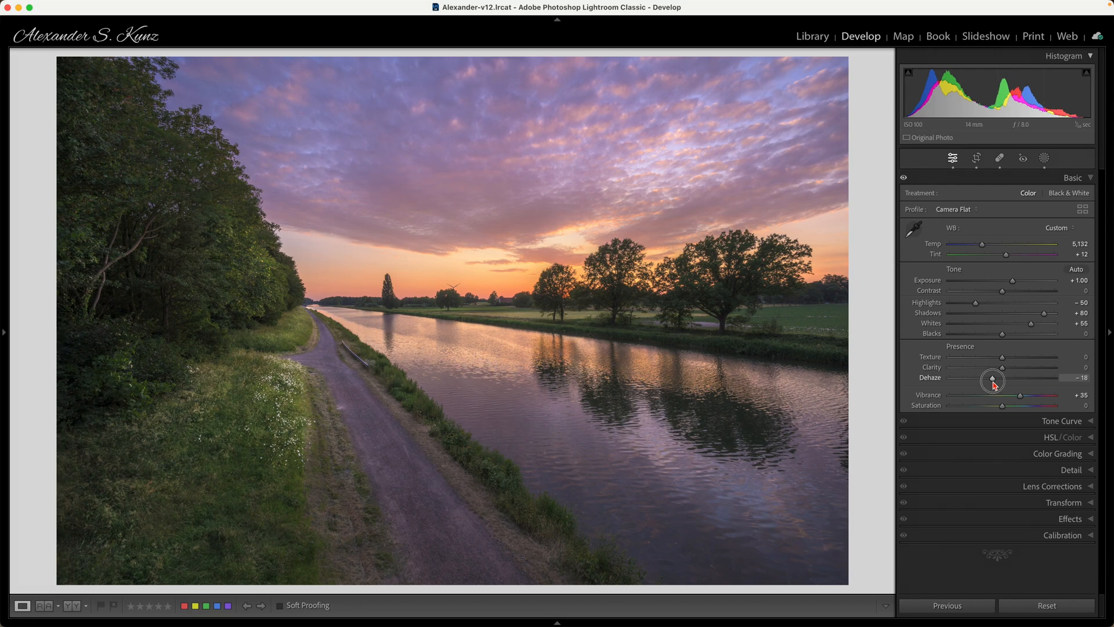
drag(995, 385, 995, 385)
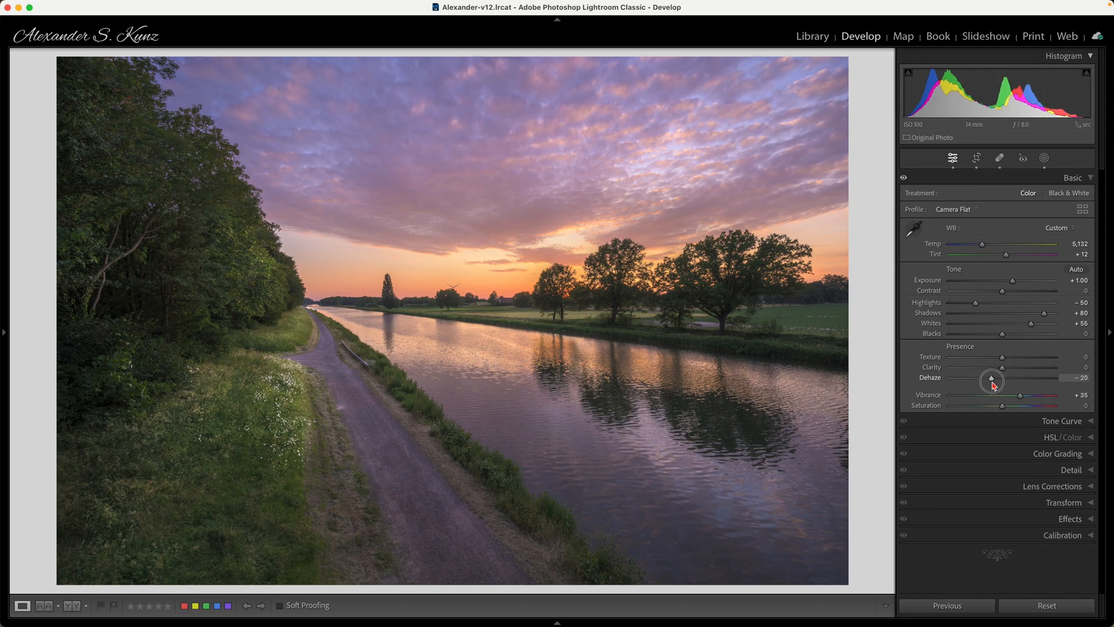
drag(995, 385, 994, 385)
drag(982, 245, 983, 249)
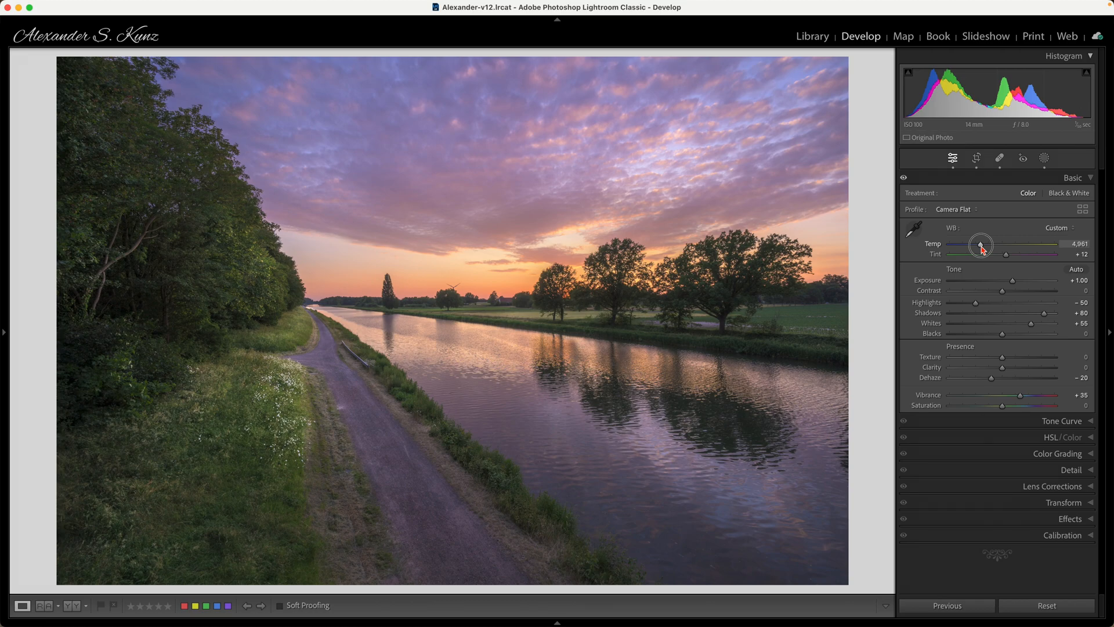
drag(983, 249, 983, 250)
drag(993, 380, 996, 383)
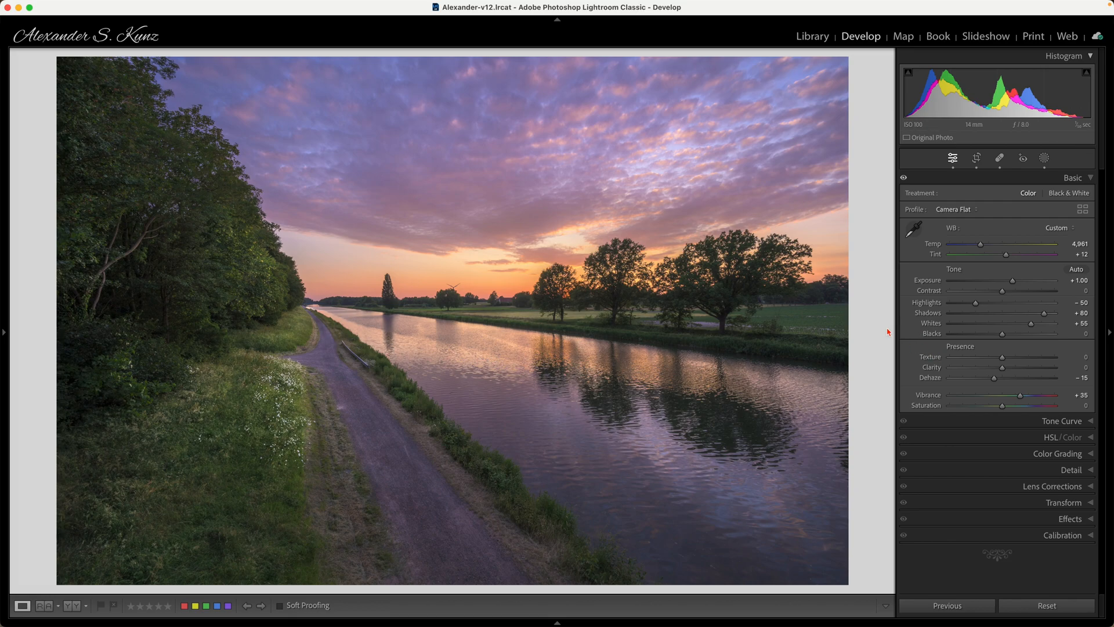
drag(994, 378, 996, 383)
Start a new linear gradient mask with Highlights reset to 0 and Exposure at −0.51.
click(1044, 158)
click(962, 196)
click(960, 307)
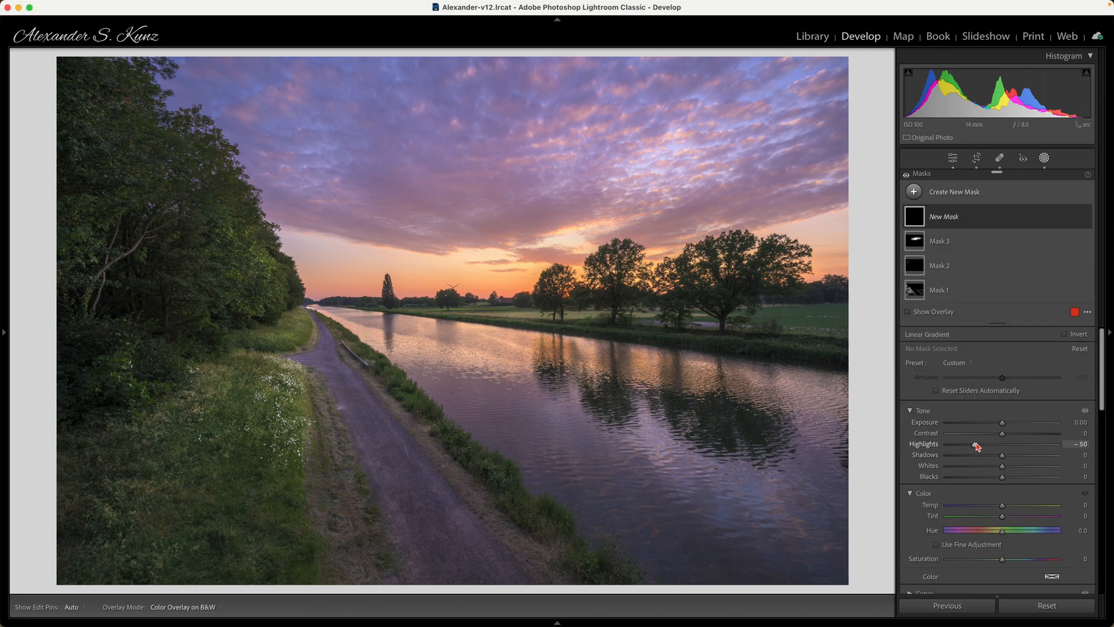
scroll(1015, 487, down, 2)
scroll(1017, 504, down, 1)
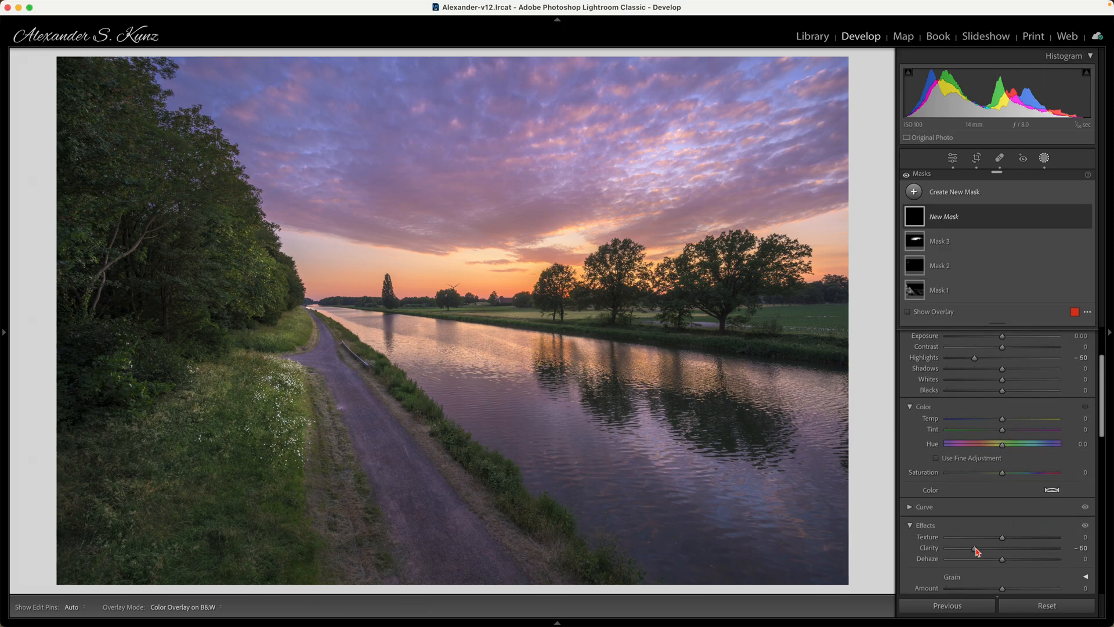
scroll(1021, 463, up, 3)
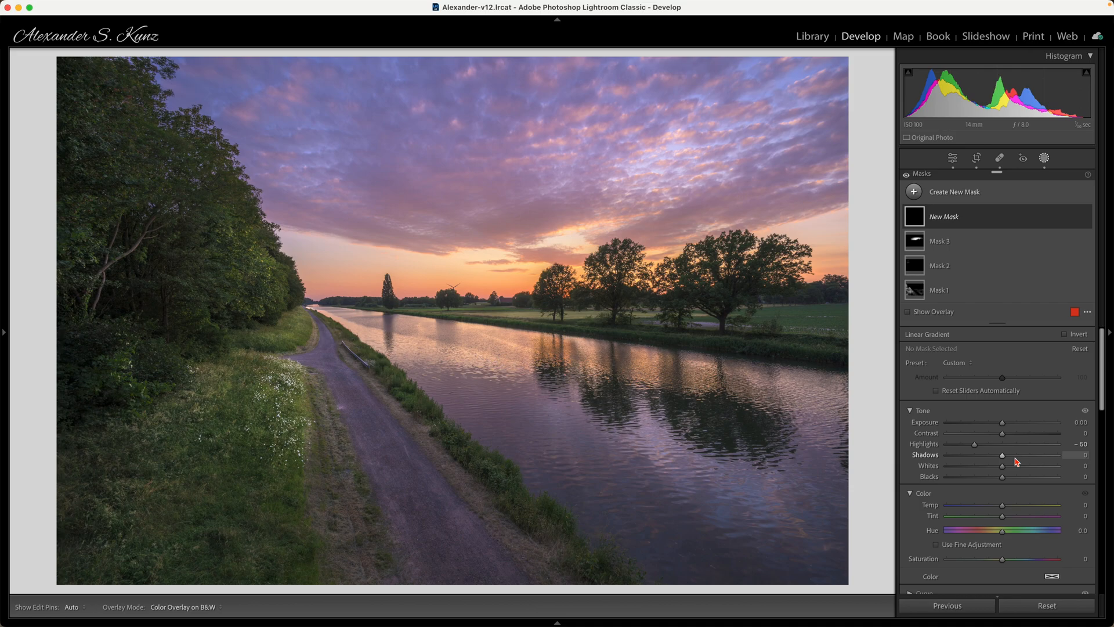
double_click(977, 444)
drag(1002, 423, 996, 423)
Draw a tilted linear gradient down from the sky's upper right corner and shift it slightly outward to darken that corner.
mouse_move(778, 71)
mouse_down()
mouse_move(754, 130)
mouse_move(748, 201)
mouse_up()
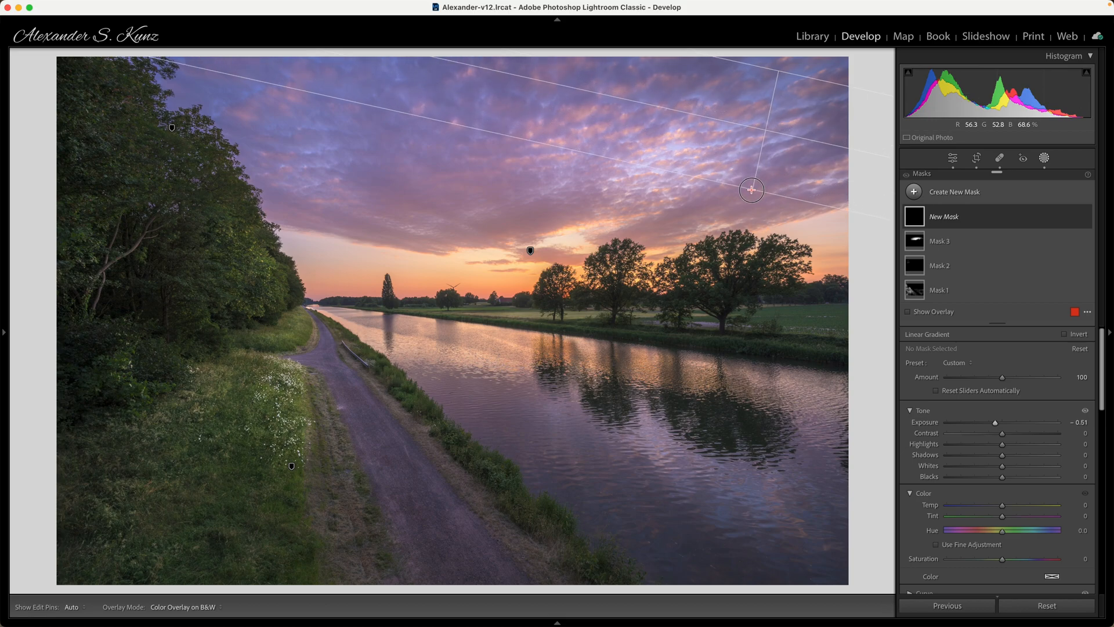
mouse_move(764, 132)
drag(765, 132, 757, 123)
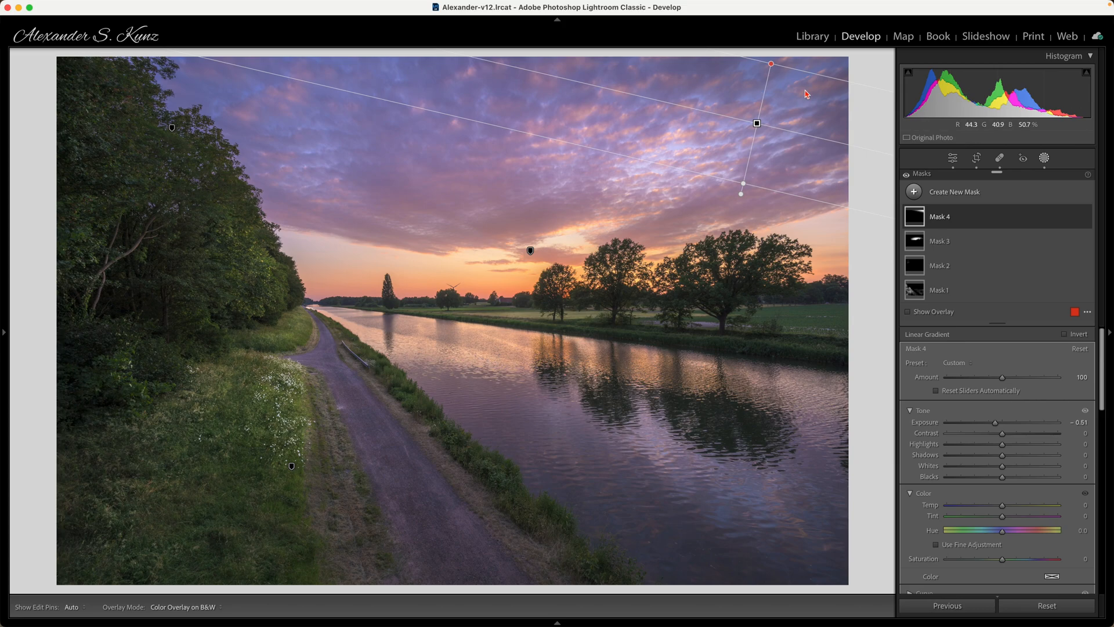
click(1045, 159)
click(878, 394)
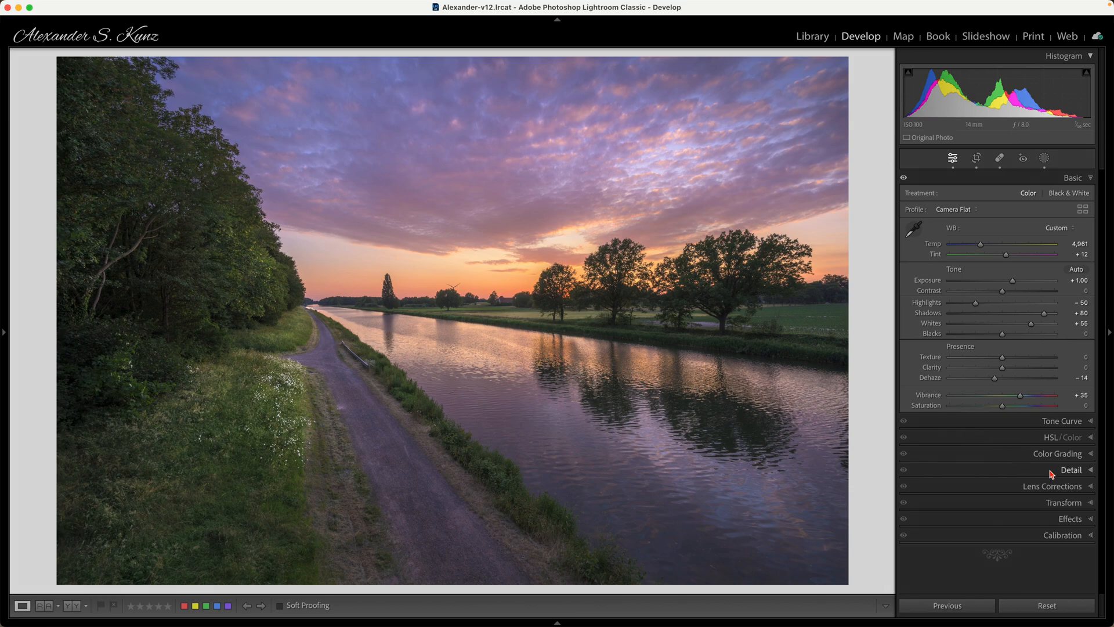
Set the sharpening Masking to 21 using its mask preview, and inspect the trees and wind turbine up close.
click(1071, 470)
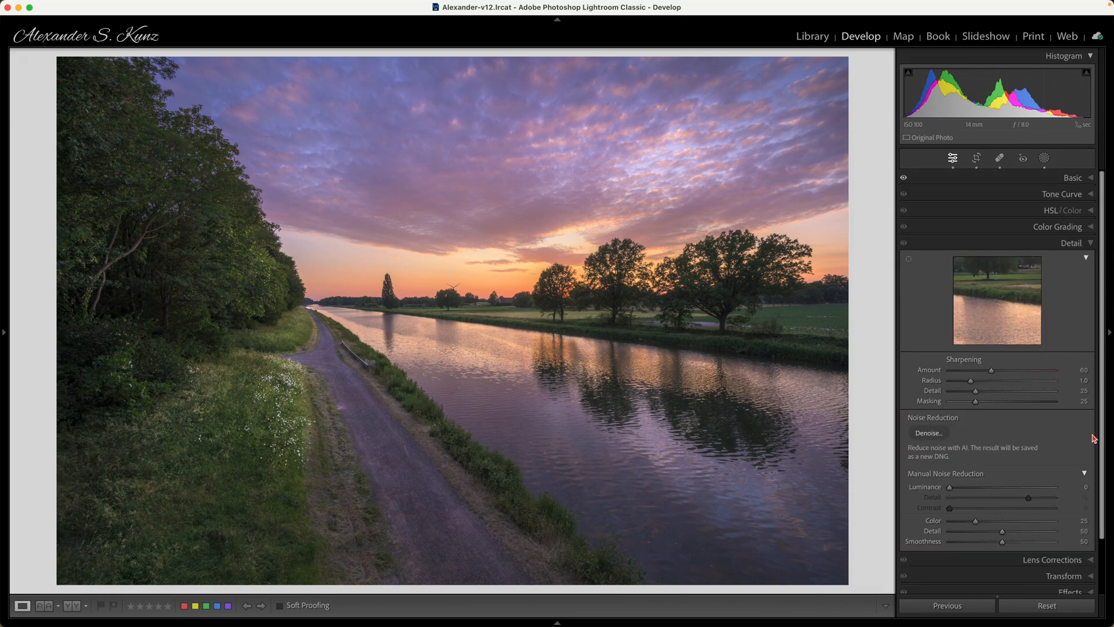
alt+click(977, 402)
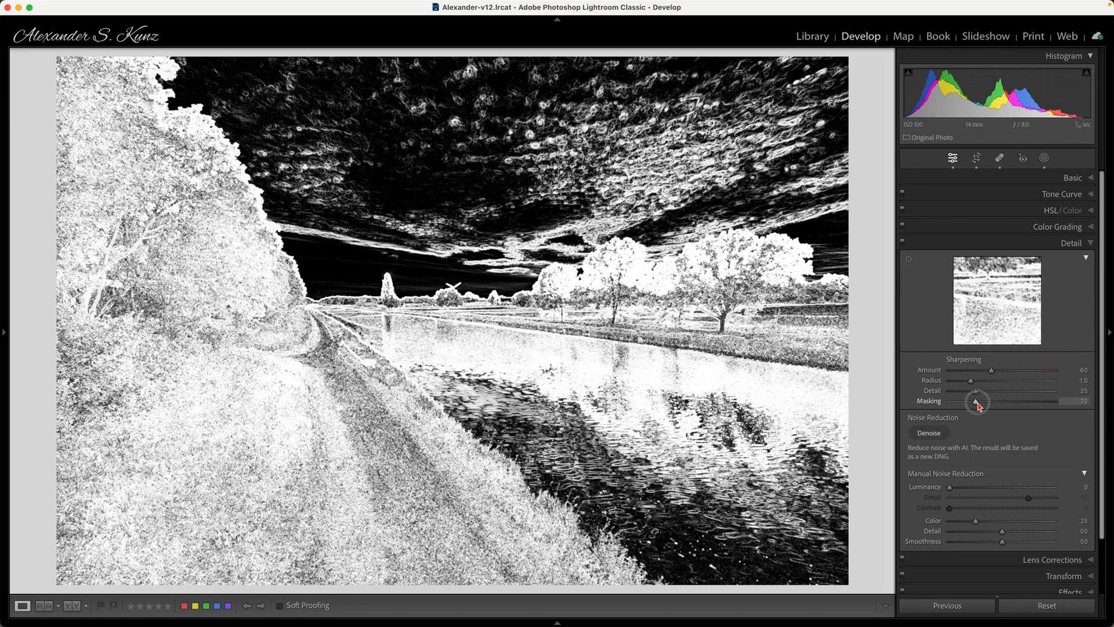
drag(978, 404, 976, 404)
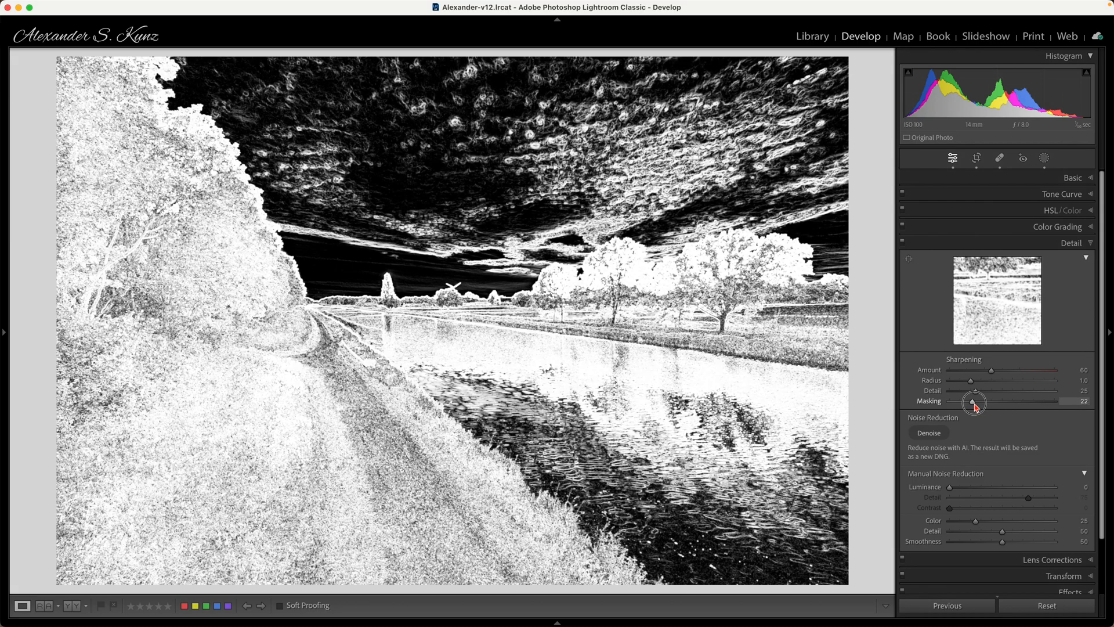
drag(975, 407, 974, 406)
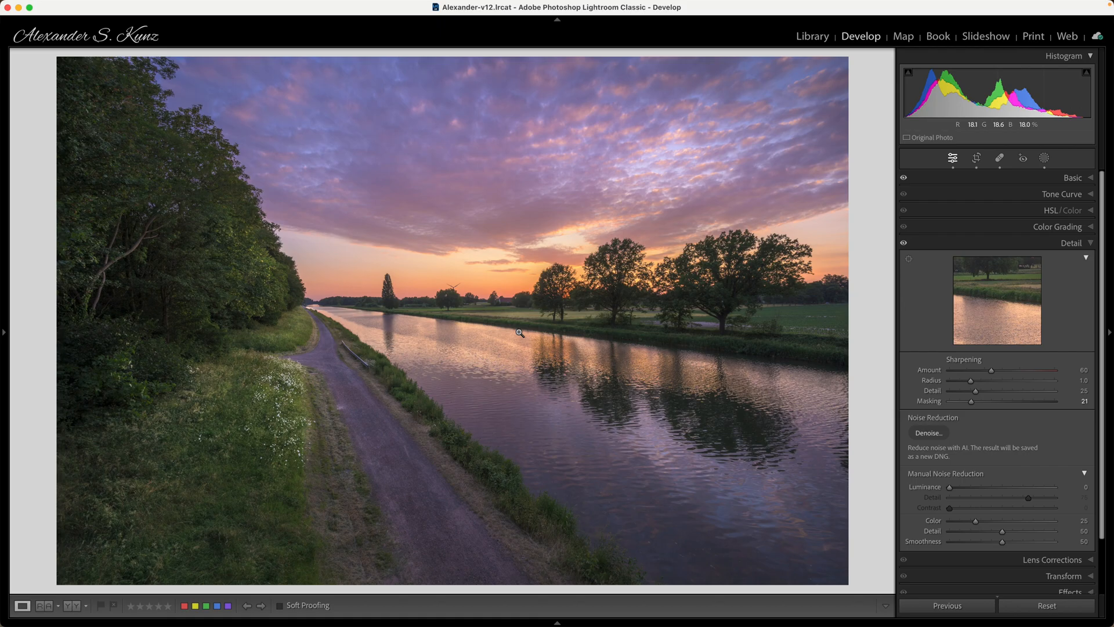
click(459, 303)
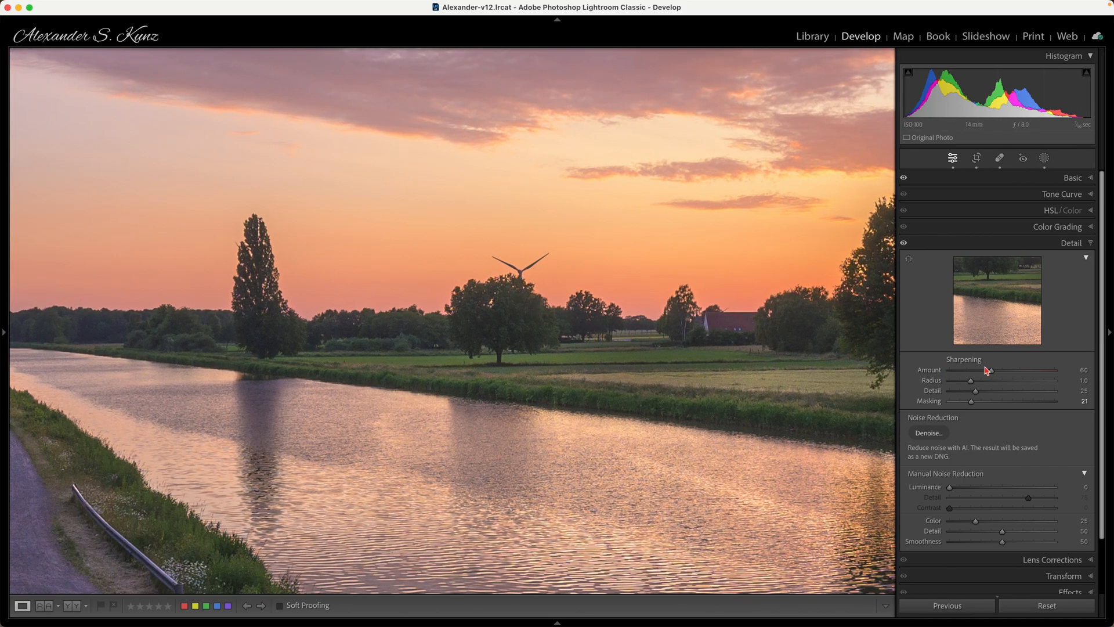
click(521, 327)
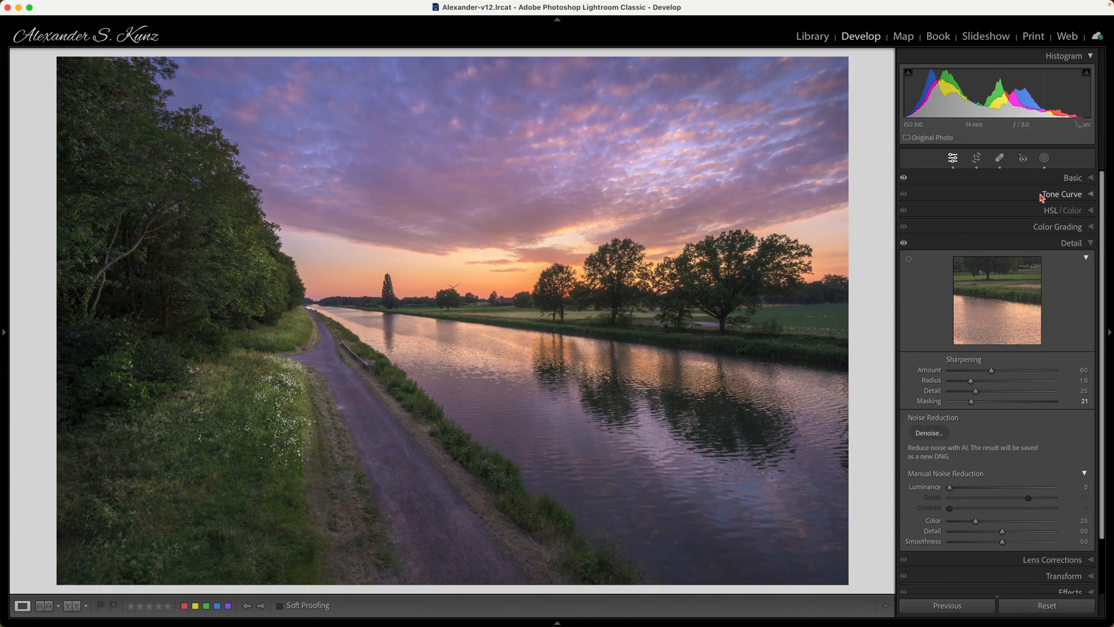
Return to the basic adjustments and compare the finished edit with the unedited photo.
click(1067, 178)
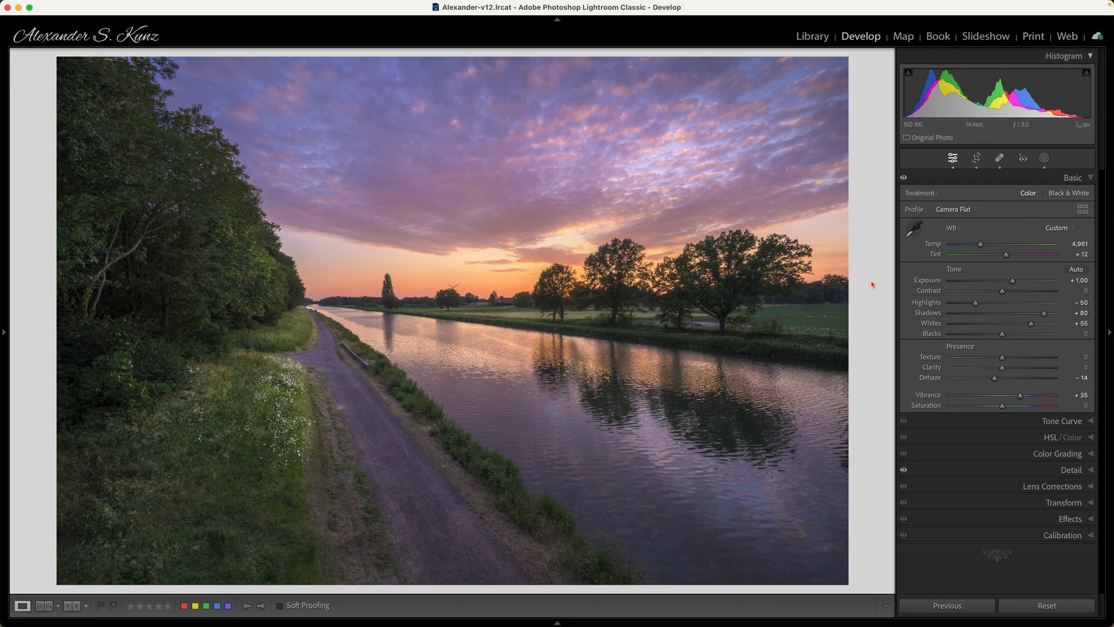
key(backslash)
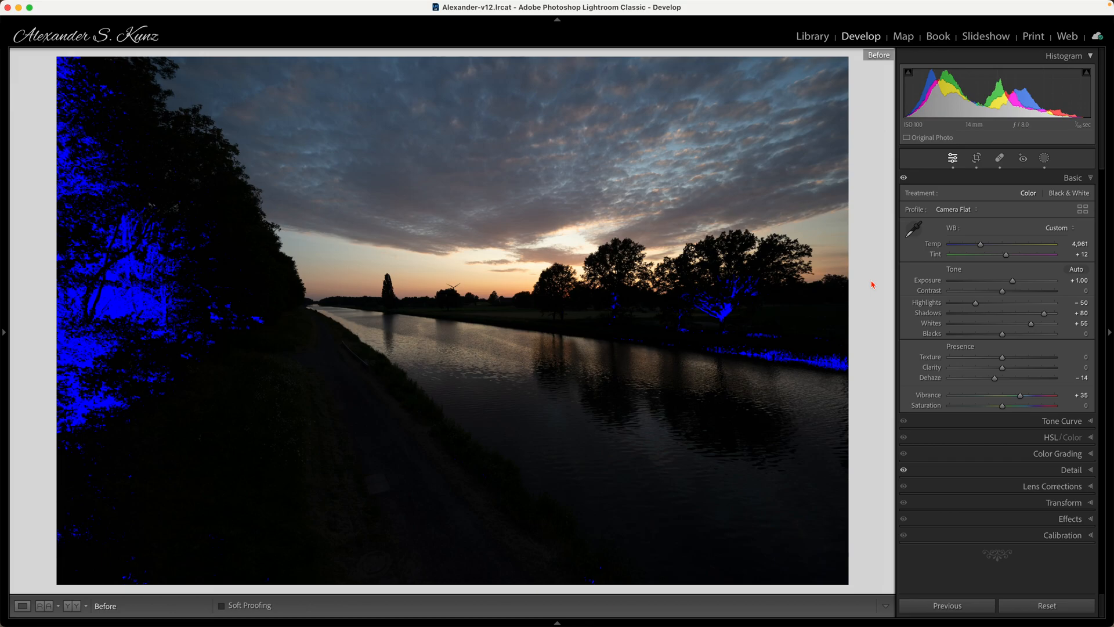
key(backslash)
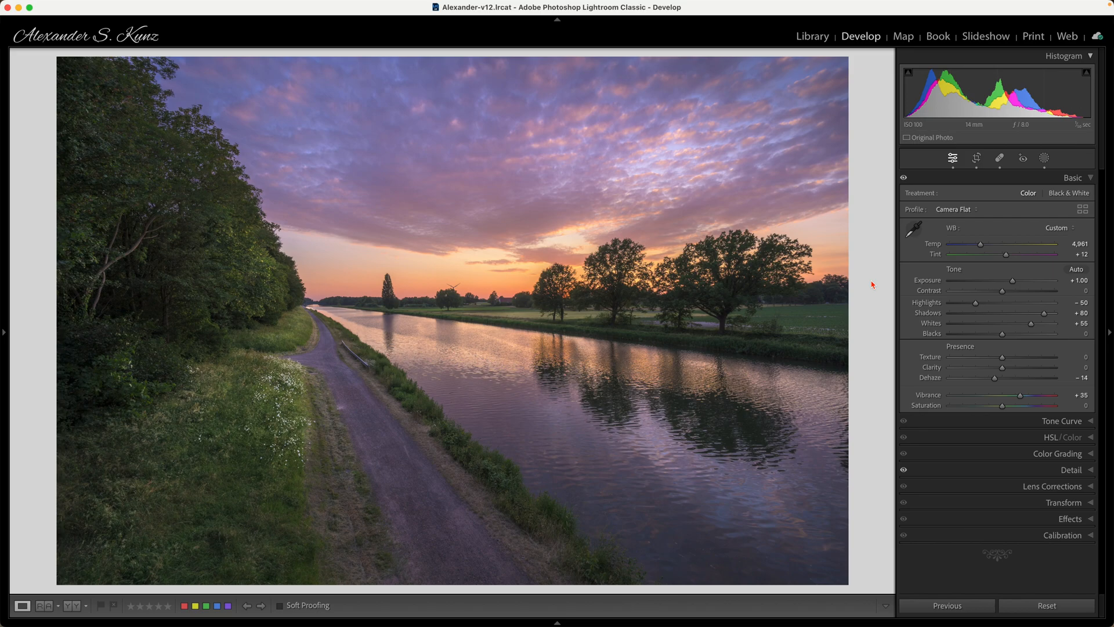